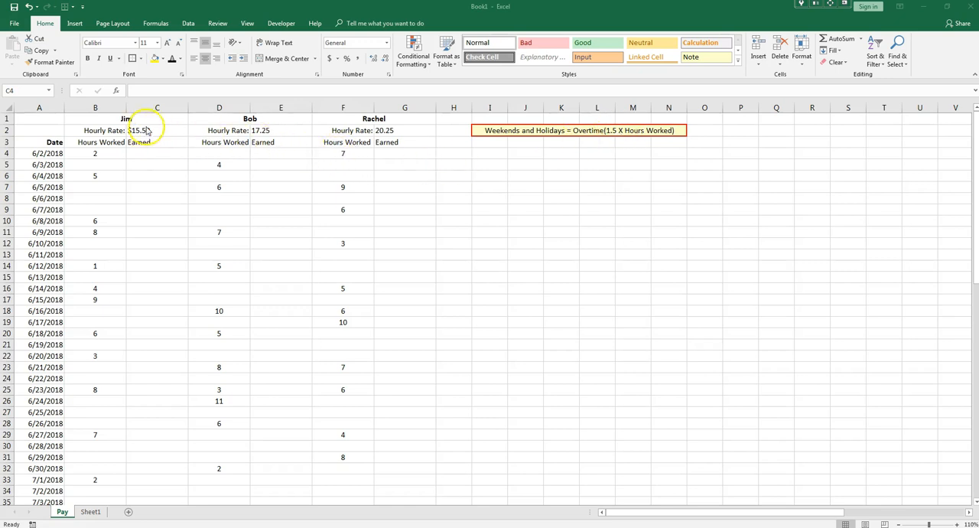
Format the hourly rates in cells E2 and G2 as Currency.
{"action": "left_click", "coordinate": [284, 131]}
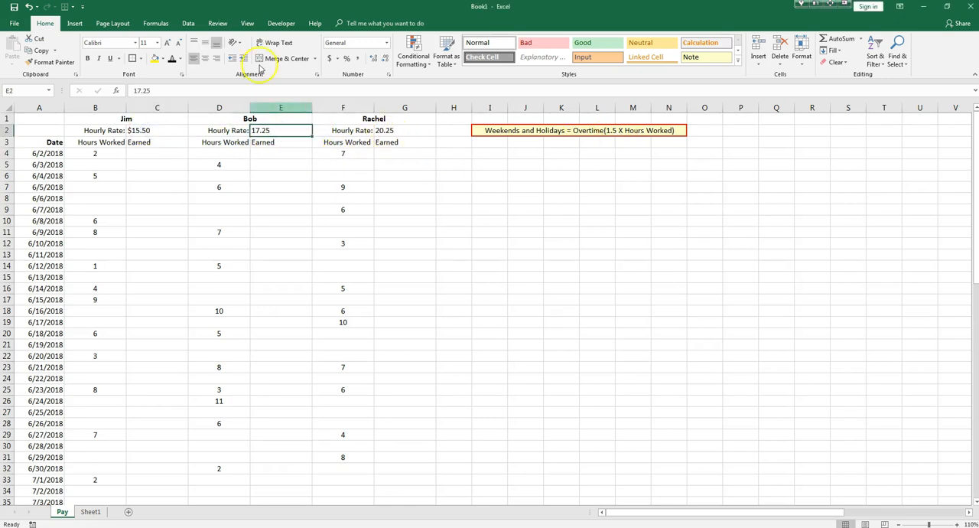
{"action": "left_click", "coordinate": [508, 131]}
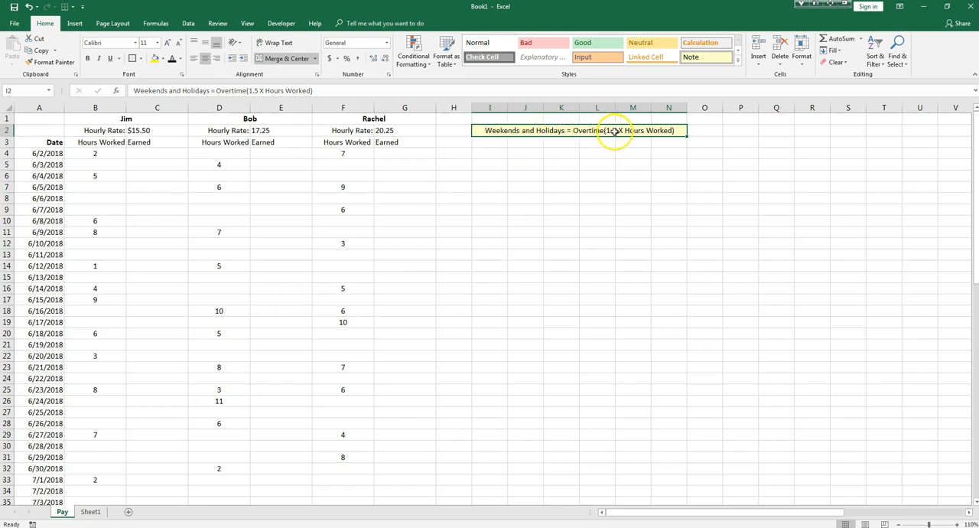
{"action": "left_click", "coordinate": [272, 131]}
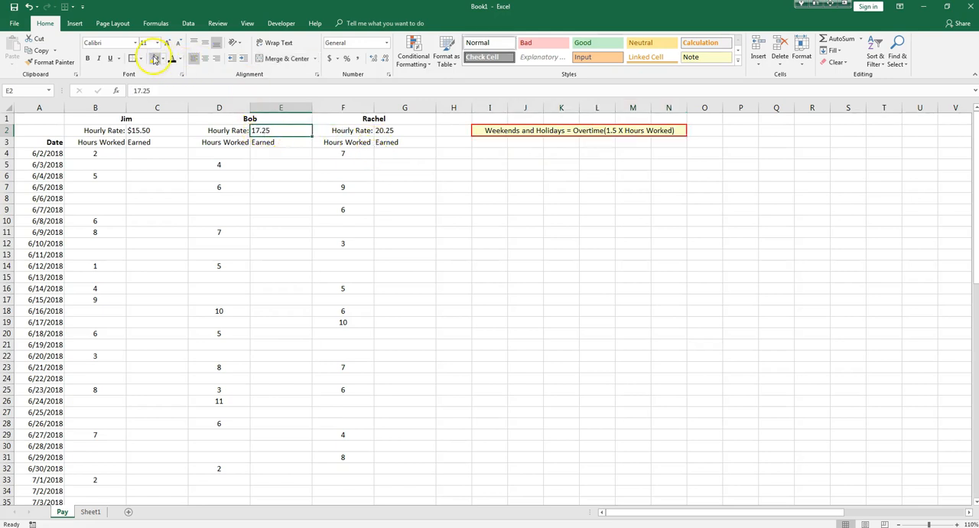
{"action": "left_click", "coordinate": [386, 42]}
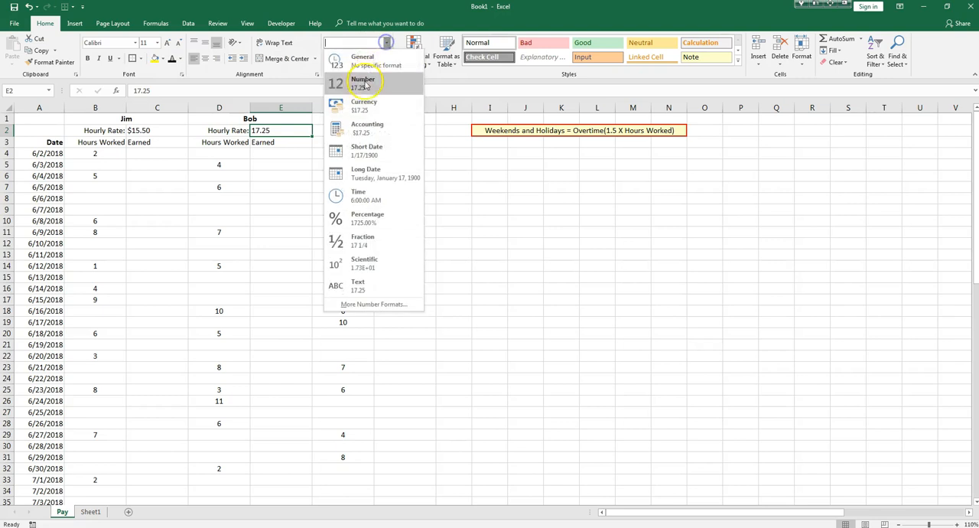
{"action": "left_click", "coordinate": [365, 105]}
{"action": "left_click", "coordinate": [395, 132]}
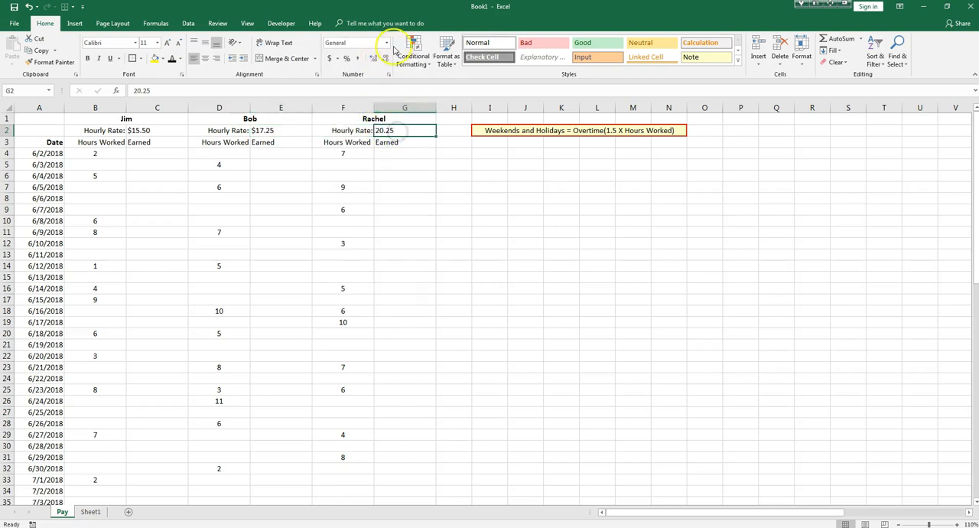
{"action": "left_click", "coordinate": [386, 42]}
{"action": "left_click", "coordinate": [367, 107]}
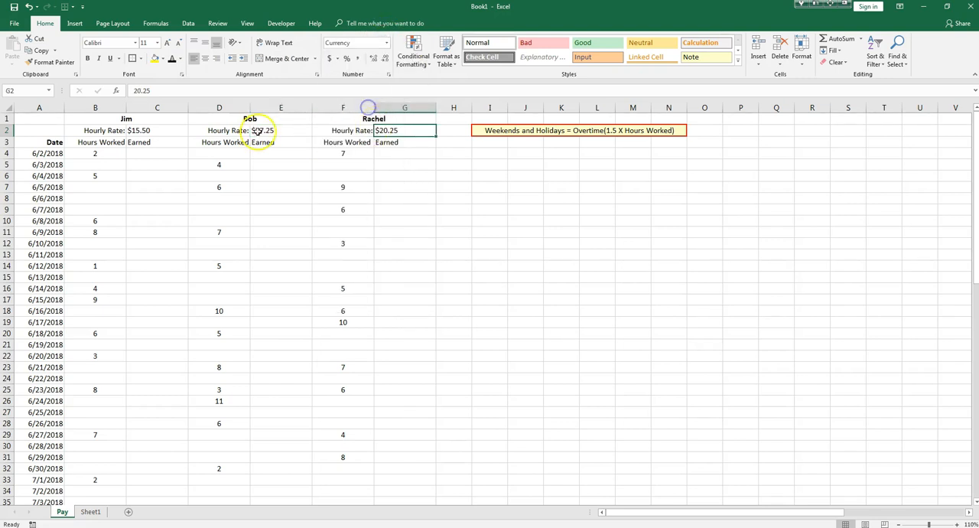
{"action": "left_click", "coordinate": [140, 131]}
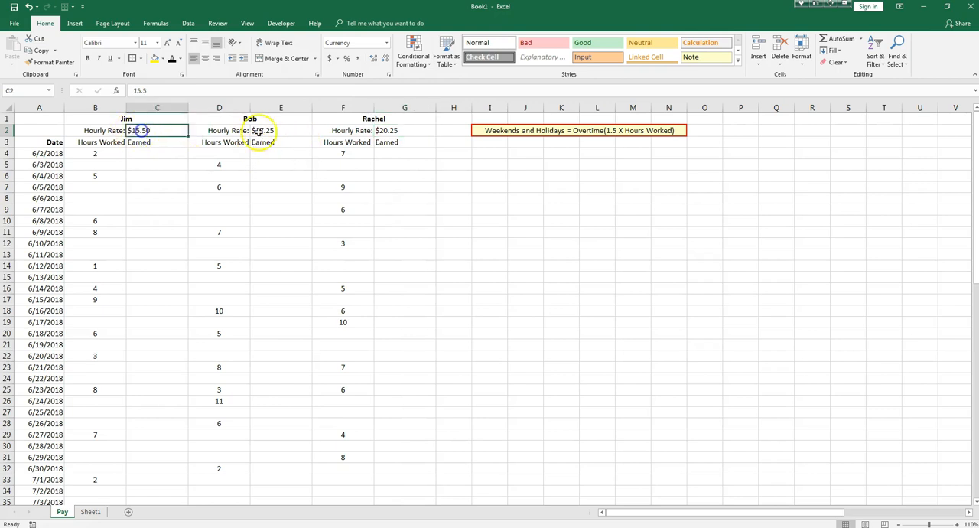
{"action": "left_click", "coordinate": [275, 131]}
{"action": "left_click", "coordinate": [398, 132]}
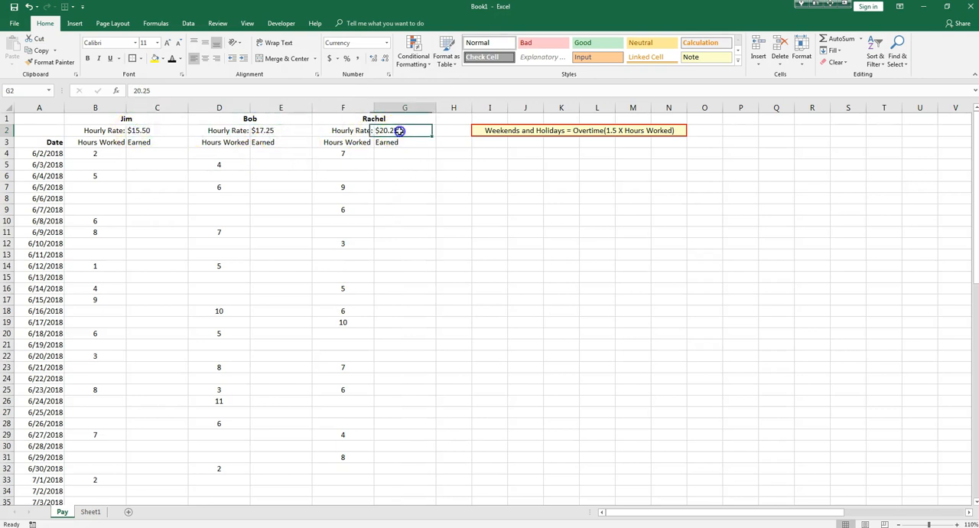
{"action": "left_click", "coordinate": [40, 153]}
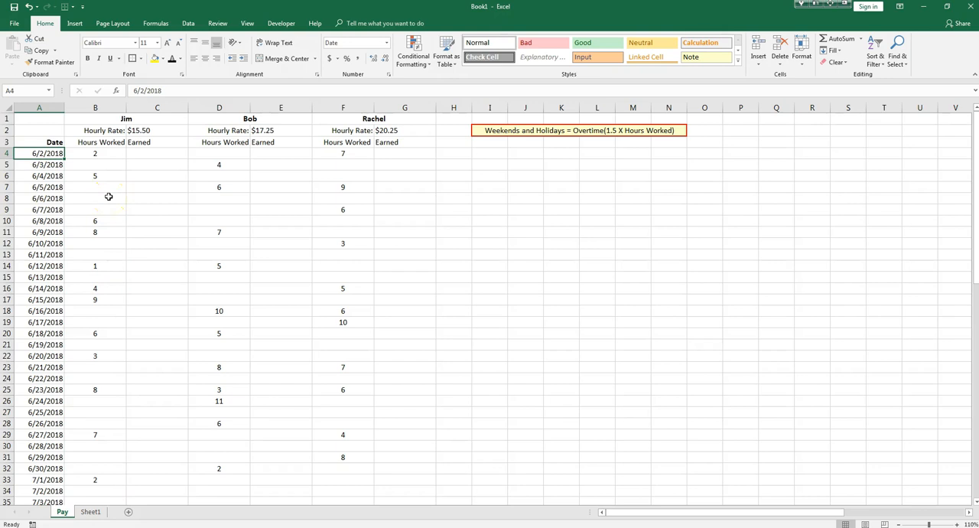
{"action": "right_click", "coordinate": [93, 108]}
{"action": "left_click", "coordinate": [136, 180]}
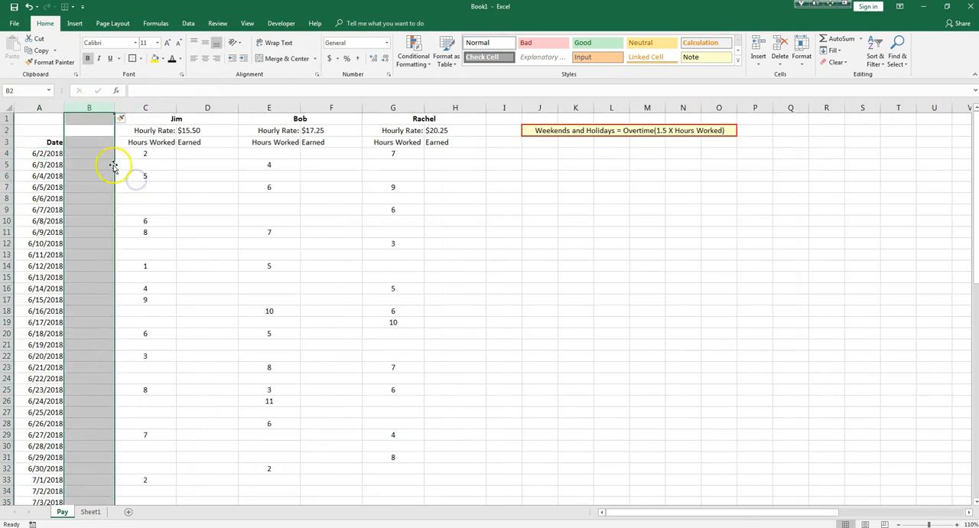
{"action": "left_click", "coordinate": [91, 153]}
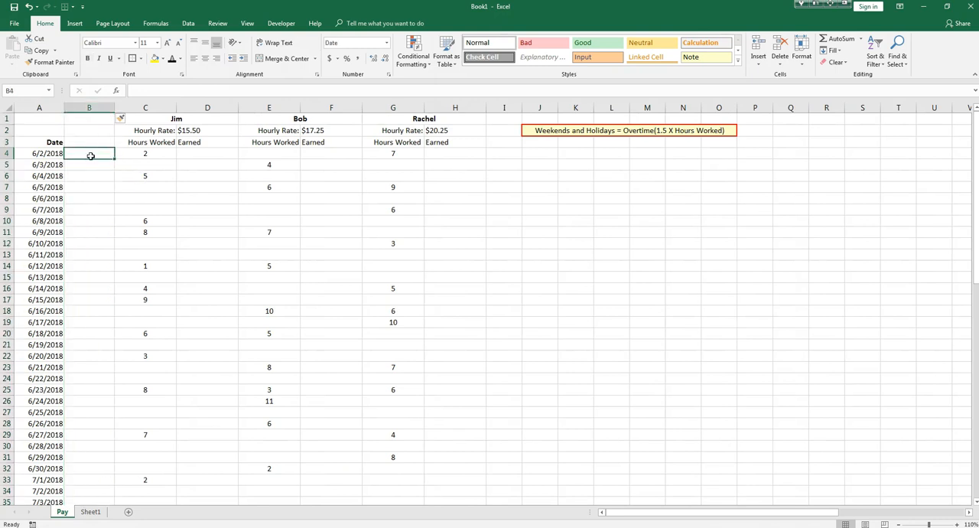
{"action": "right_click", "coordinate": [100, 108]}
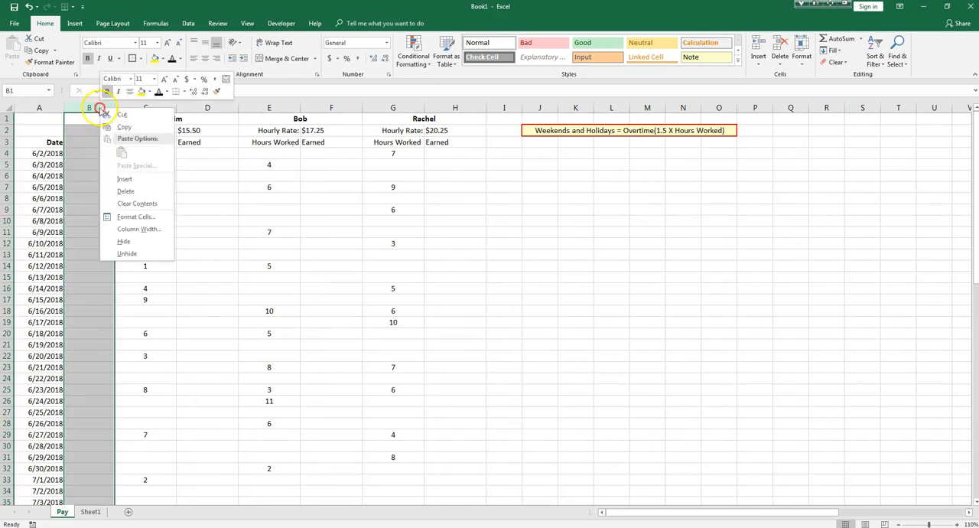
{"action": "left_click", "coordinate": [126, 191]}
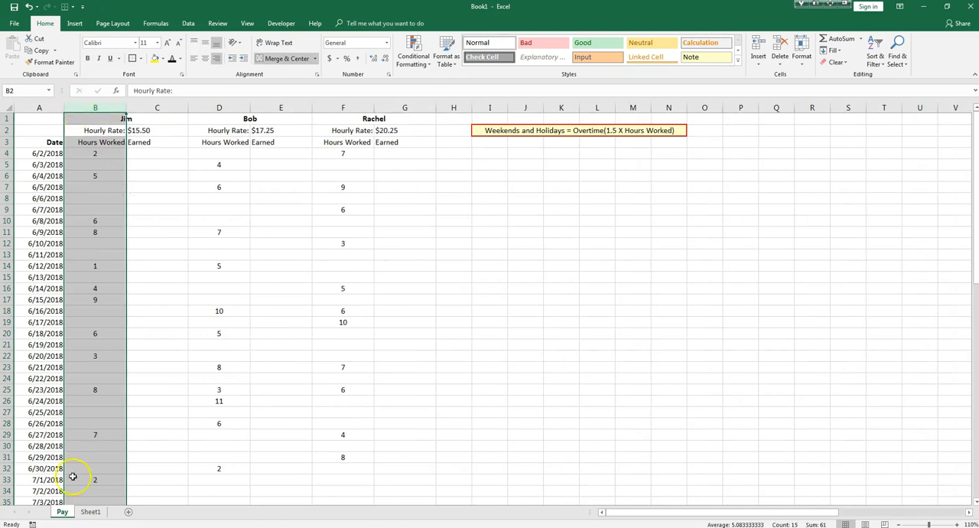
Copy the dates in A4:A74 of the Pay sheet.
{"action": "left_click", "coordinate": [90, 513]}
{"action": "left_click", "coordinate": [37, 122]}
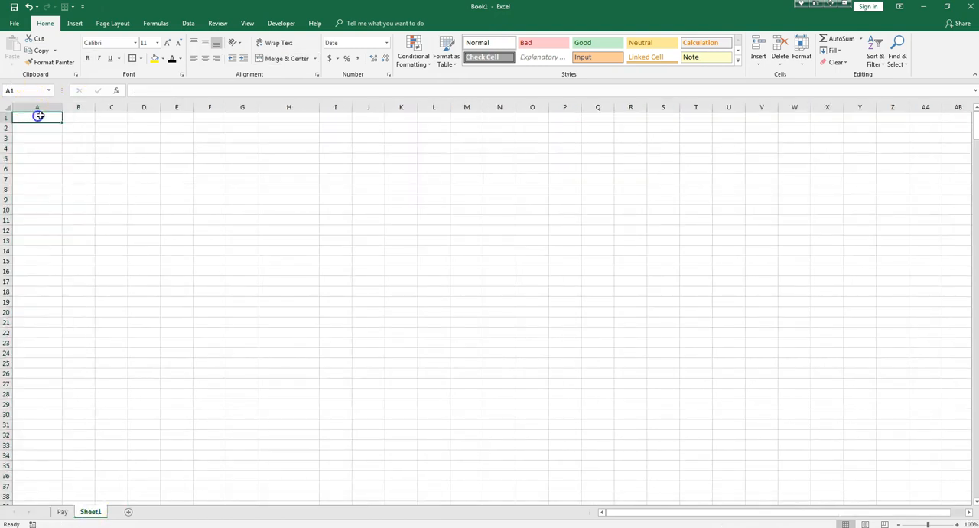
{"action": "left_click", "coordinate": [62, 512]}
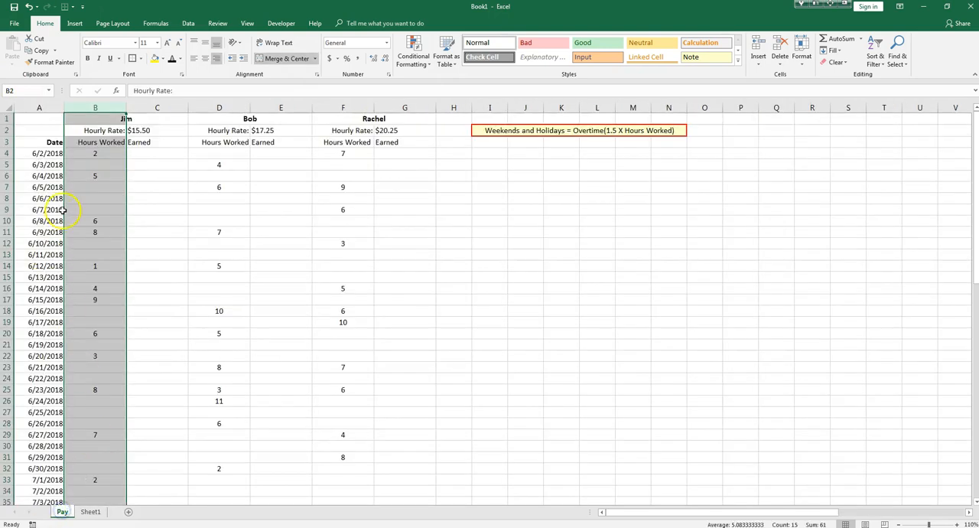
{"action": "left_click_drag", "start_coordinate": [49, 153], "coordinate": [40, 472]}
{"action": "right_click", "coordinate": [47, 360]}
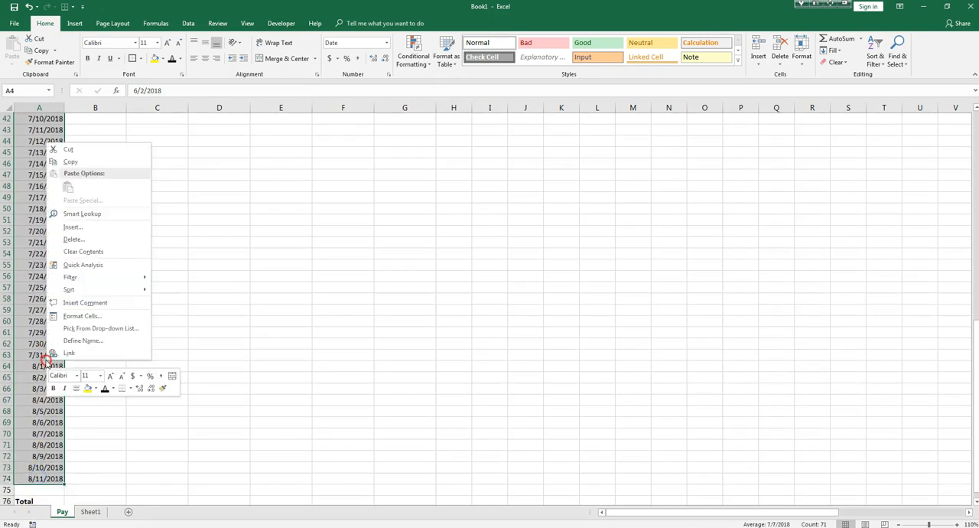
{"action": "left_click", "coordinate": [70, 162]}
{"action": "scroll", "coordinate": [83, 470], "scroll_direction": "up", "scroll_amount": 14}
Paste the copied dates into column A of Sheet1, starting at cell A1.
{"action": "left_click", "coordinate": [90, 511]}
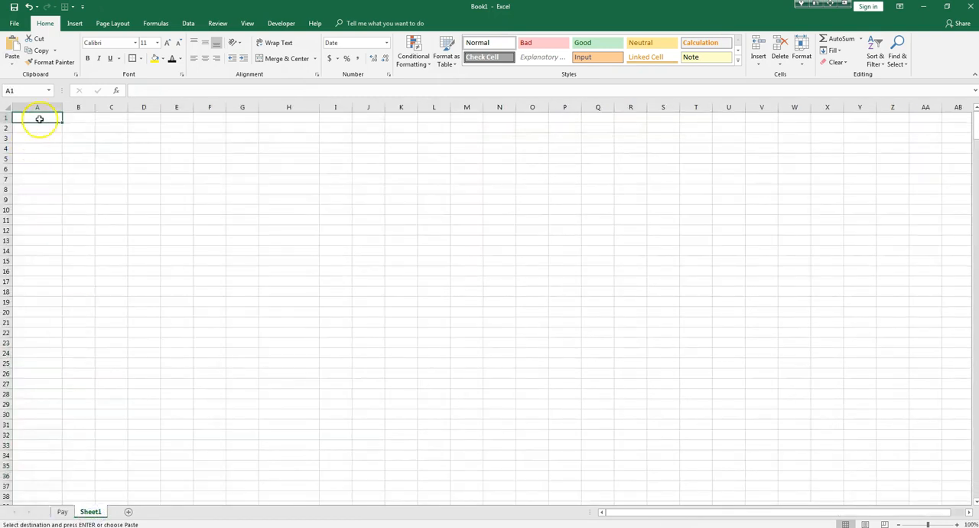
{"action": "right_click", "coordinate": [38, 117]}
{"action": "left_click", "coordinate": [63, 167]}
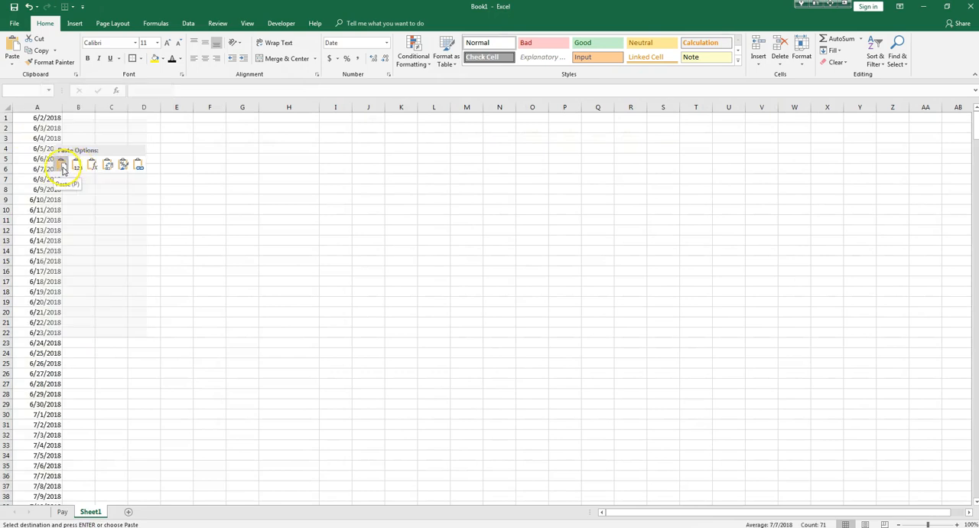
{"action": "left_click", "coordinate": [63, 167]}
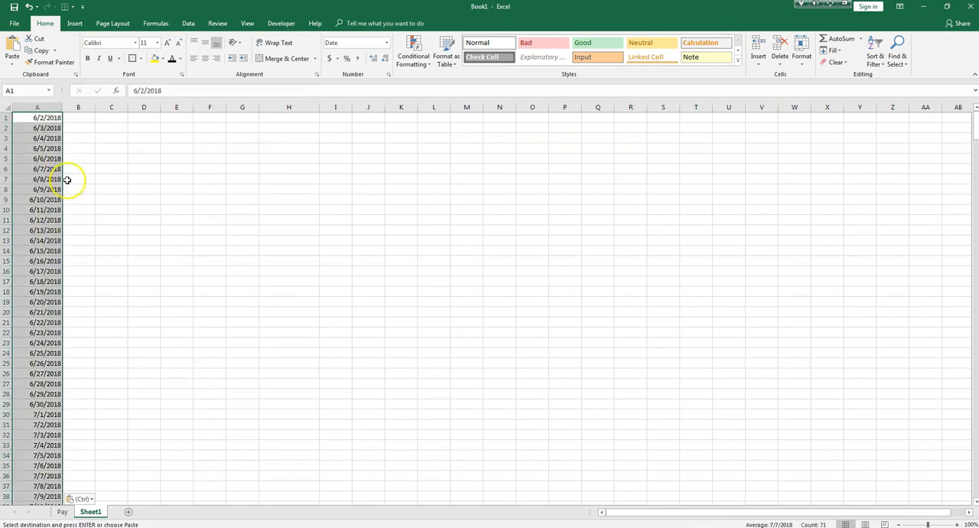
{"action": "right_click", "coordinate": [47, 147]}
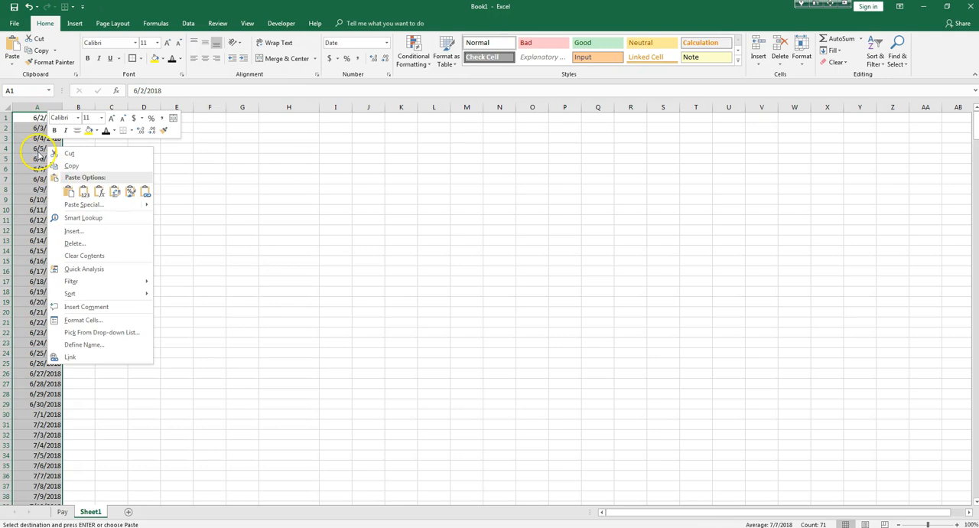
{"action": "left_click", "coordinate": [69, 191]}
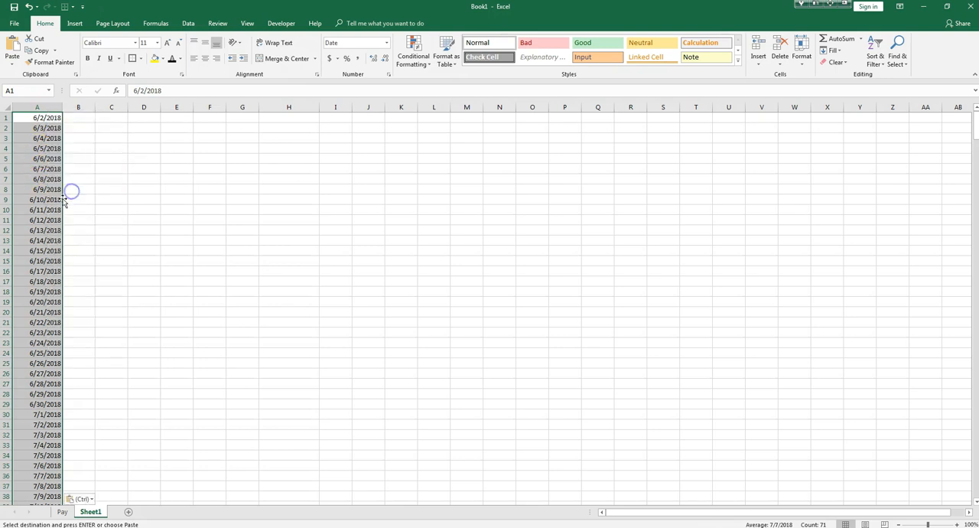
Look up the weekday of June 2, 2018 in the system calendar.
{"action": "left_click", "coordinate": [75, 117]}
{"action": "left_click", "coordinate": [79, 119]}
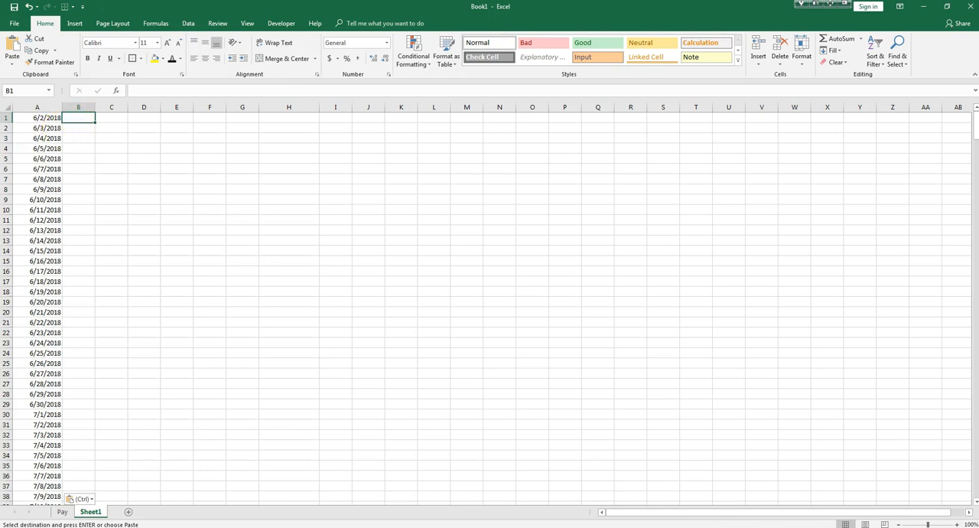
{"action": "left_click", "coordinate": [948, 526]}
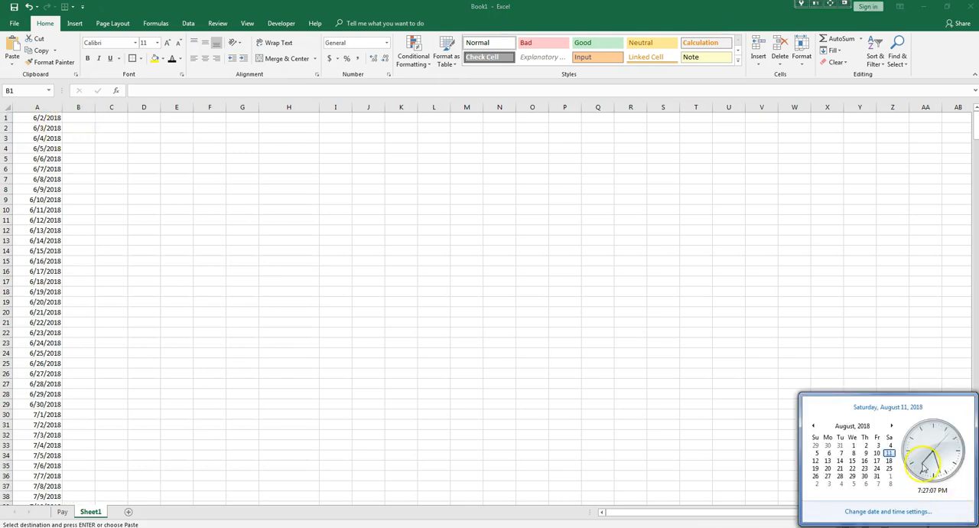
{"action": "left_click", "coordinate": [814, 426]}
{"action": "left_click", "coordinate": [814, 426]}
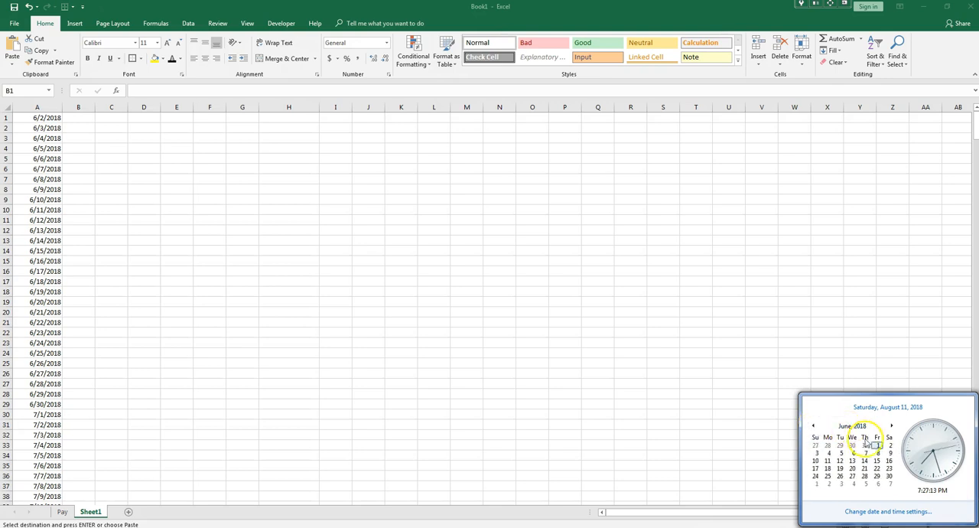
{"action": "left_click", "coordinate": [890, 447]}
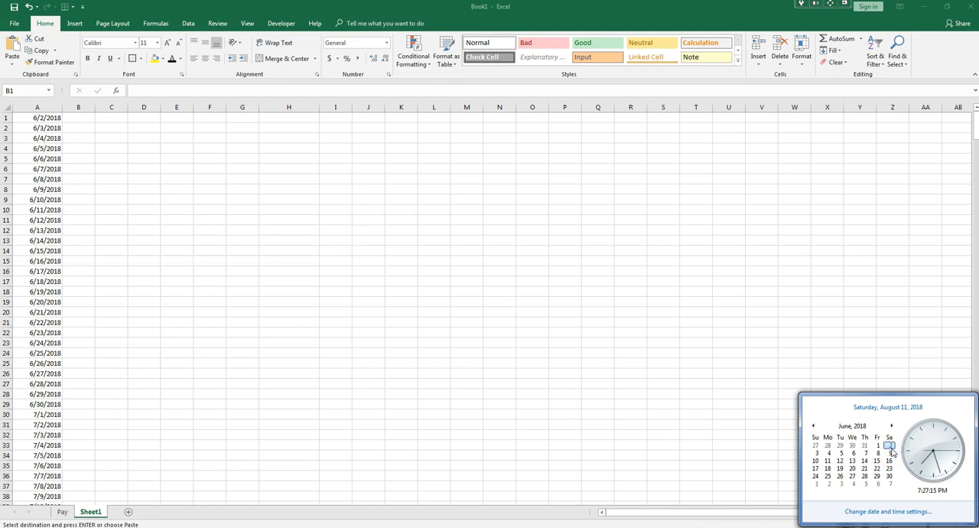
Enter SATURDAY, SUNDAY, MONDAY and TUESDAY in cells B1:B4 of Sheet1, beside the first four dates.
{"action": "left_click", "coordinate": [78, 117]}
{"action": "key", "text": "ctrl+v"}
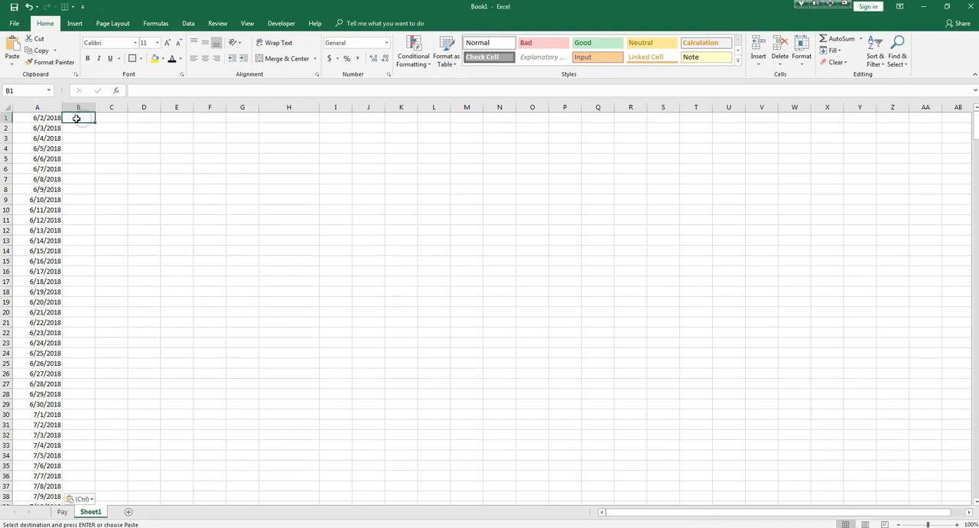
{"action": "type", "text": "S"}
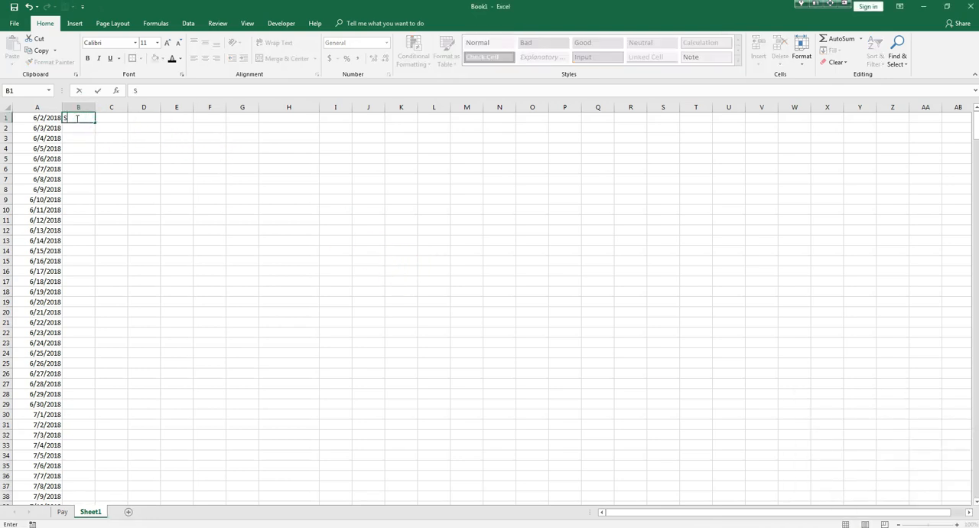
{"action": "type", "text": "ATURDAY"}
{"action": "key", "text": "Return"}
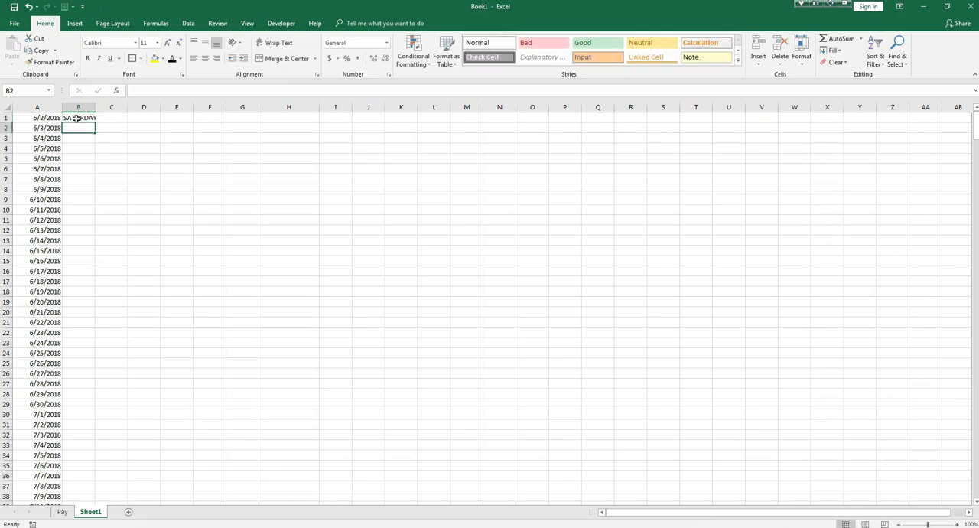
{"action": "type", "text": "SUNDAY"}
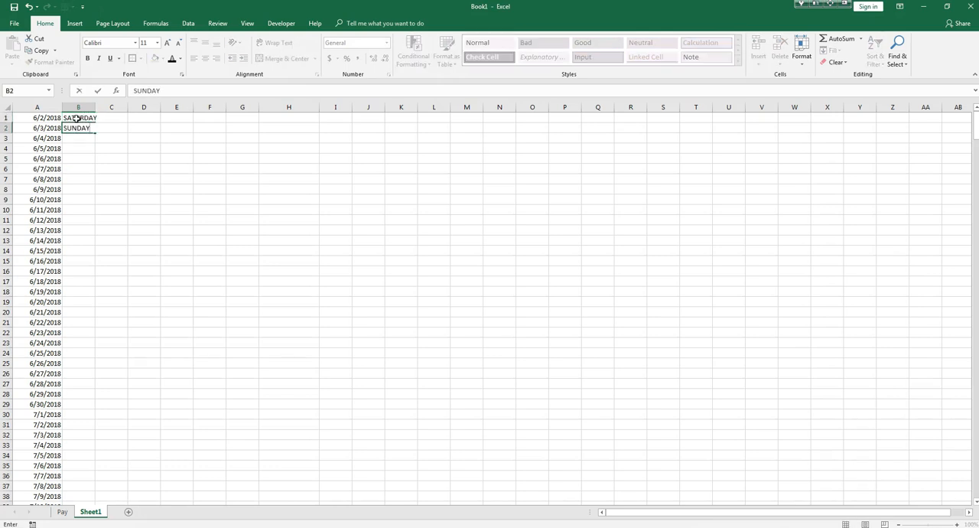
{"action": "key", "text": "Return"}
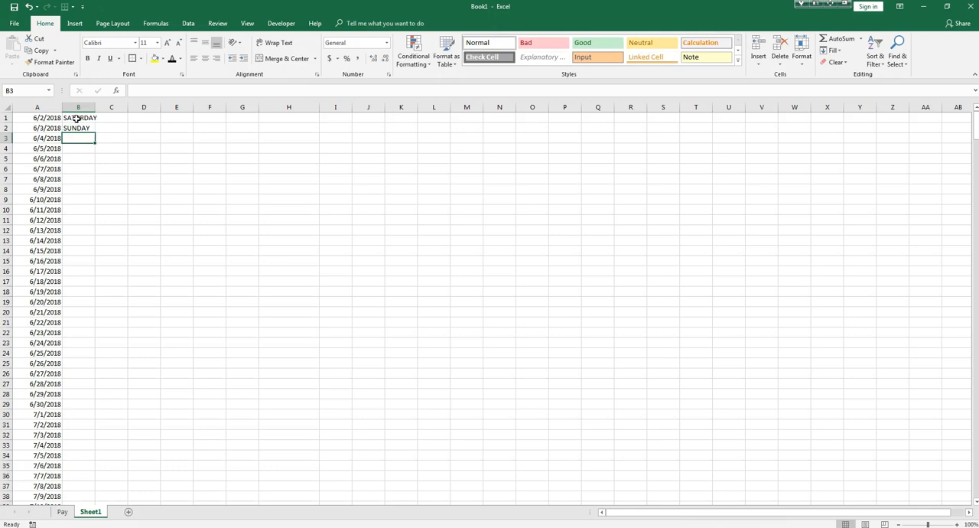
{"action": "type", "text": "MONDAY"}
{"action": "key", "text": "Return"}
{"action": "type", "text": "TU"}
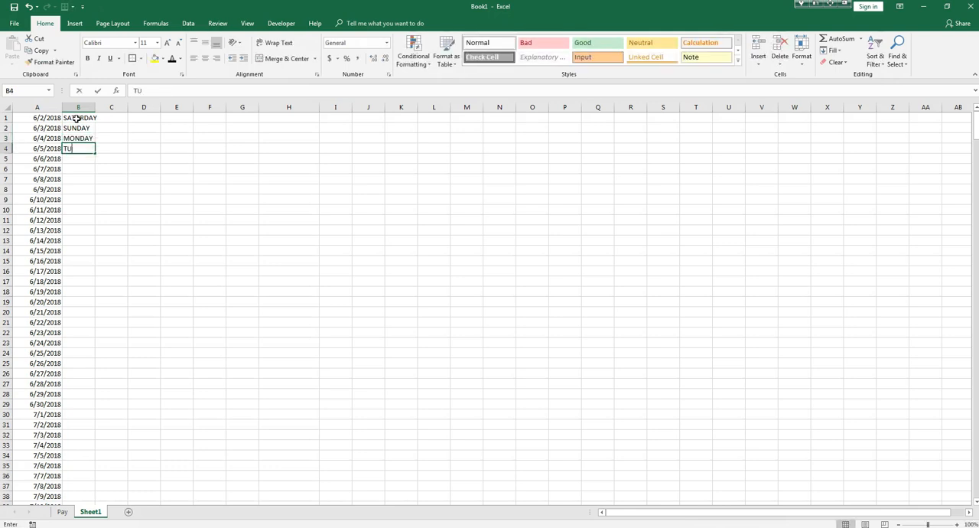
{"action": "type", "text": "EADAY"}
{"action": "key", "text": "Return"}
Continue the weekday list in cells B5:B7 with WEDNESDAY, THURSDAY and FRIDAY, leaving B8 empty.
{"action": "type", "text": "WEDNES"}
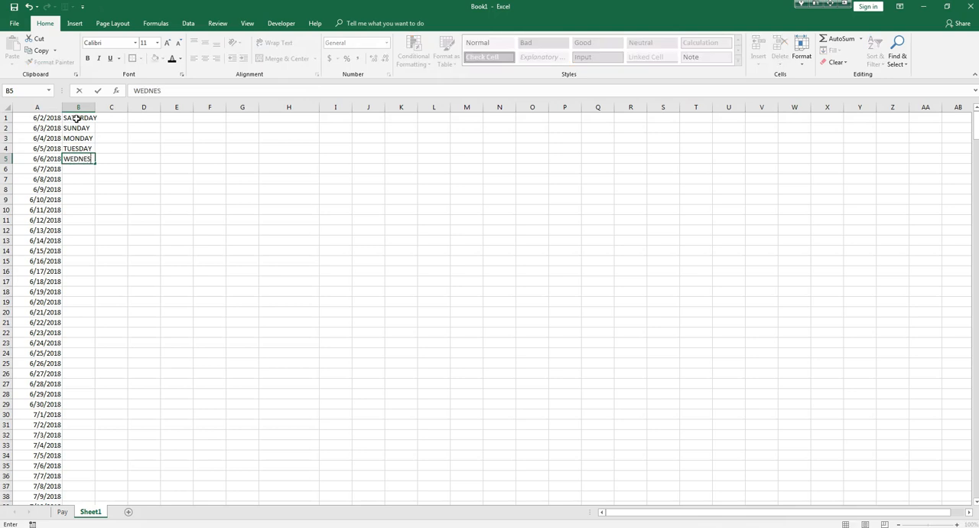
{"action": "key", "text": "Return"}
{"action": "type", "text": "THU"}
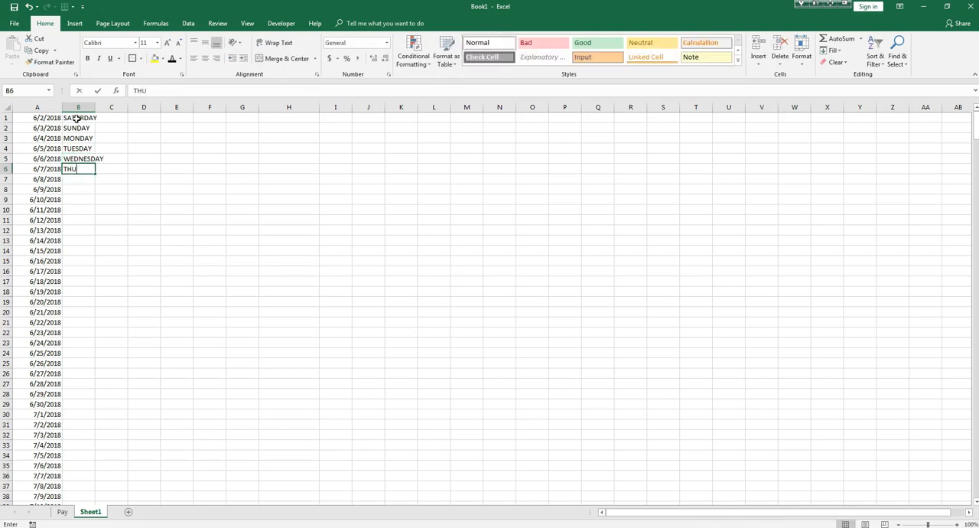
{"action": "type", "text": "RS"}
{"action": "key", "text": "Return"}
{"action": "type", "text": "FRIDAY"}
{"action": "key", "text": "Return"}
{"action": "type", "text": "SAT"}
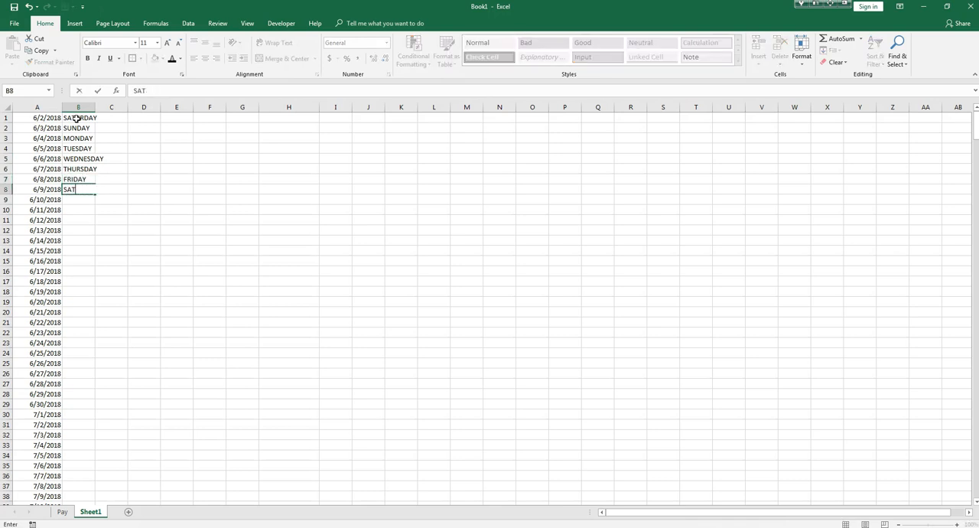
{"action": "key", "text": "Return"}
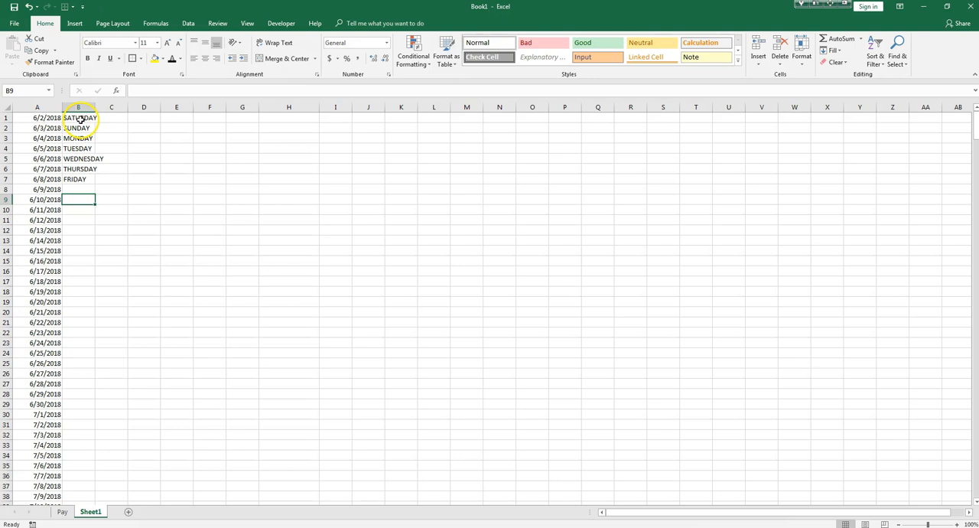
Fill the seven-weekday pattern from B1:B7 down column B to match all the dates in column A.
{"action": "left_click_drag", "start_coordinate": [80, 119], "coordinate": [81, 179]}
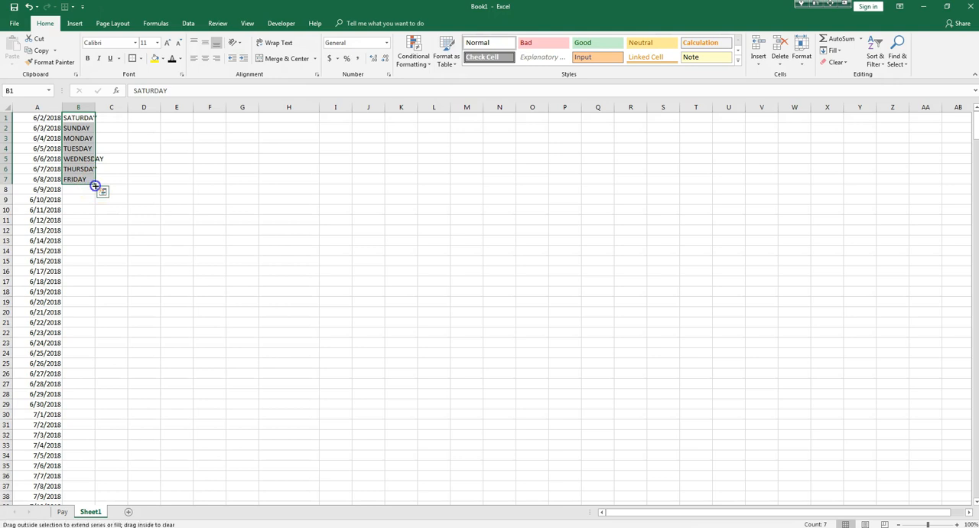
{"action": "double_click", "coordinate": [95, 185]}
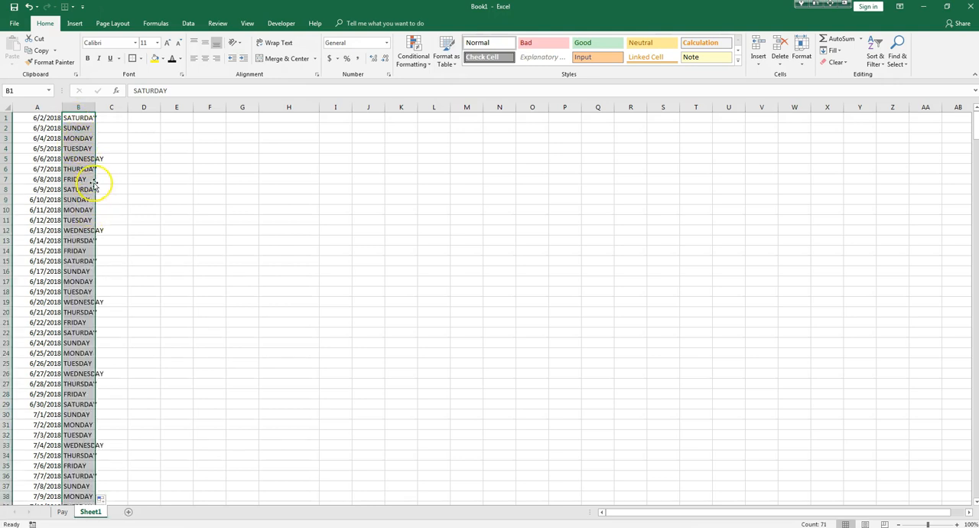
{"action": "key", "text": "ctrl+z"}
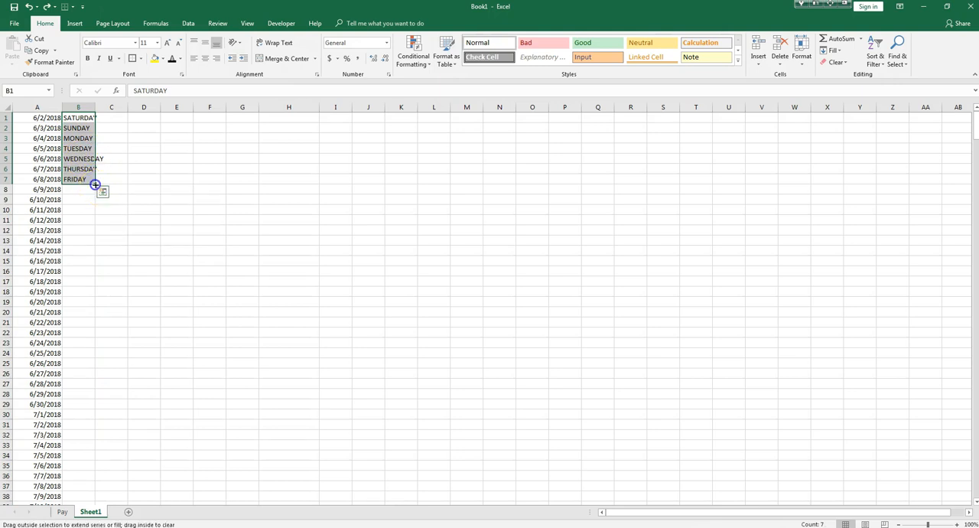
{"action": "double_click", "coordinate": [95, 184]}
{"action": "scroll", "coordinate": [90, 179], "scroll_direction": "down", "scroll_amount": 18}
{"action": "scroll", "coordinate": [94, 207], "scroll_direction": "up", "scroll_amount": 10}
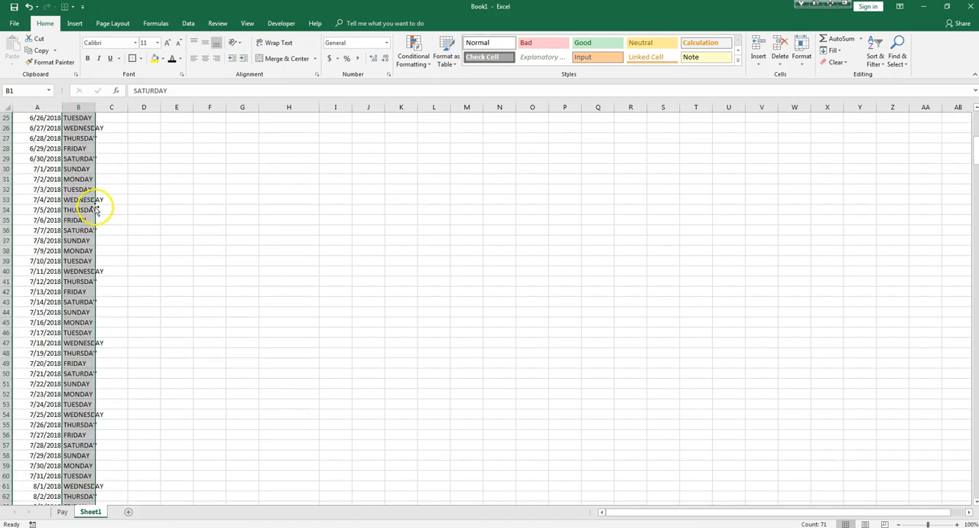
{"action": "scroll", "coordinate": [58, 220], "scroll_direction": "up", "scroll_amount": 2}
Check the weekday of June 30, 2018 in the system calendar against the list entry in row 29.
{"action": "left_click", "coordinate": [57, 219]}
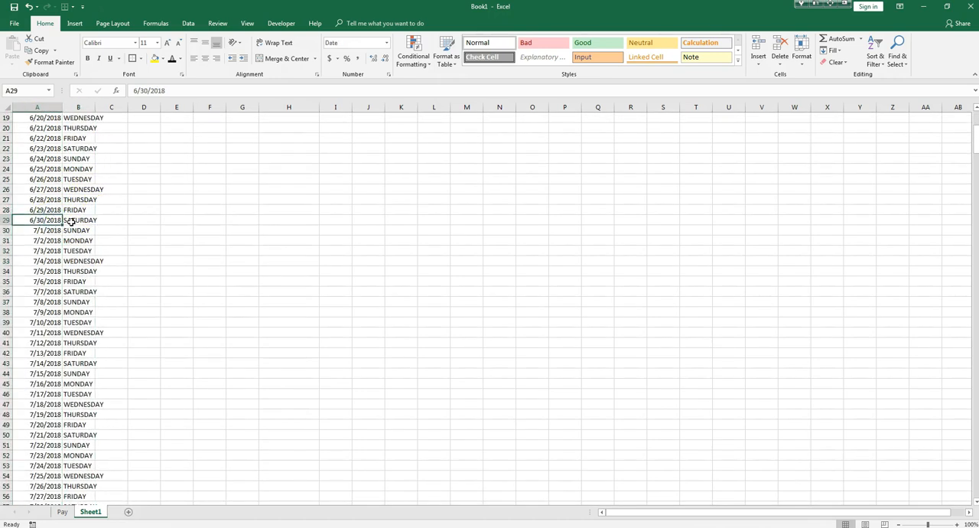
{"action": "left_click", "coordinate": [944, 527]}
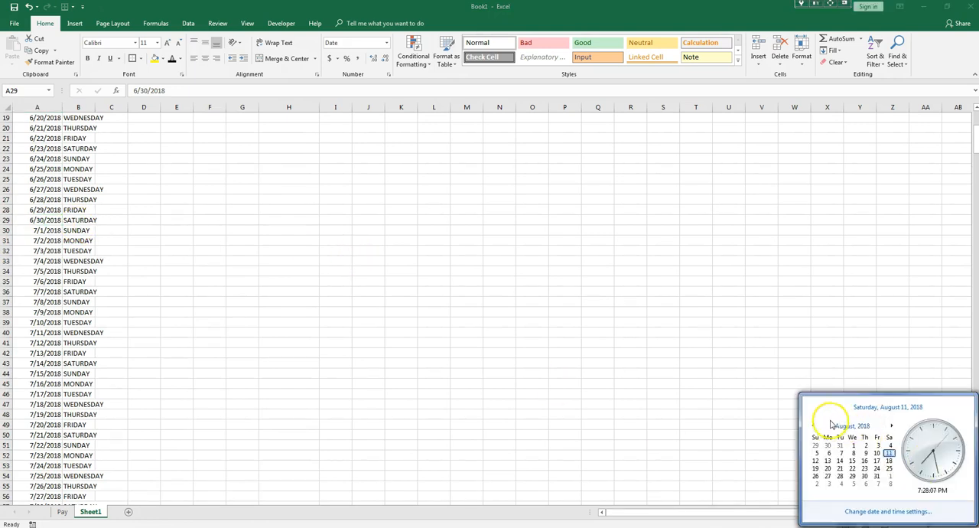
{"action": "left_click", "coordinate": [845, 425]}
{"action": "left_click", "coordinate": [850, 425]}
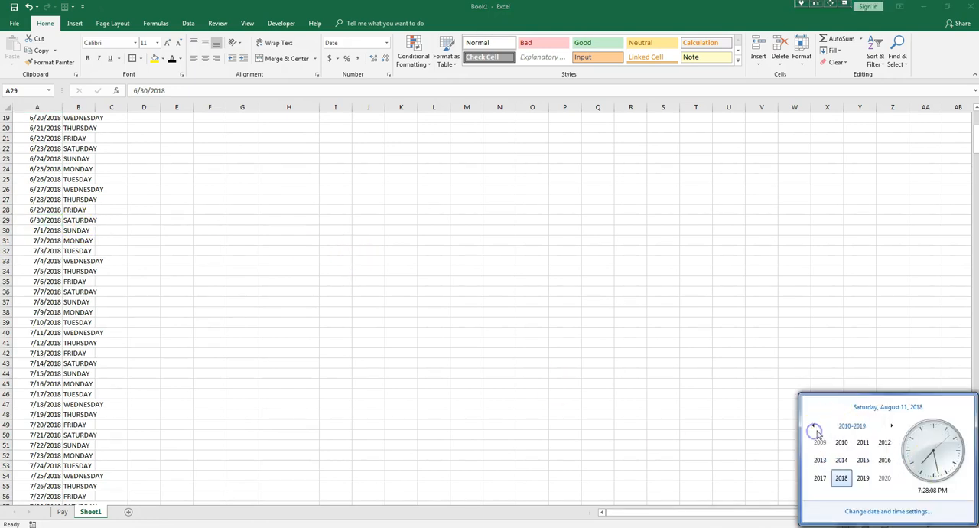
{"action": "left_click", "coordinate": [841, 477]}
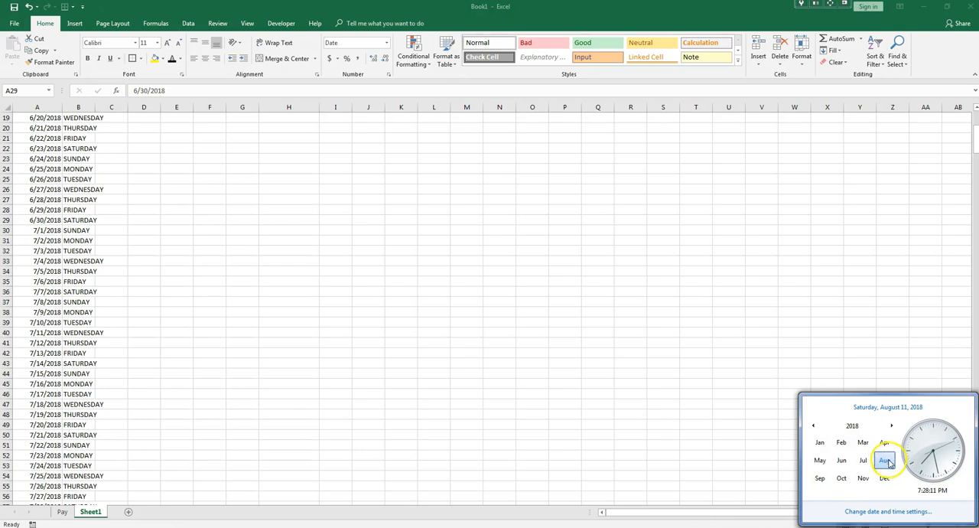
{"action": "left_click", "coordinate": [842, 461]}
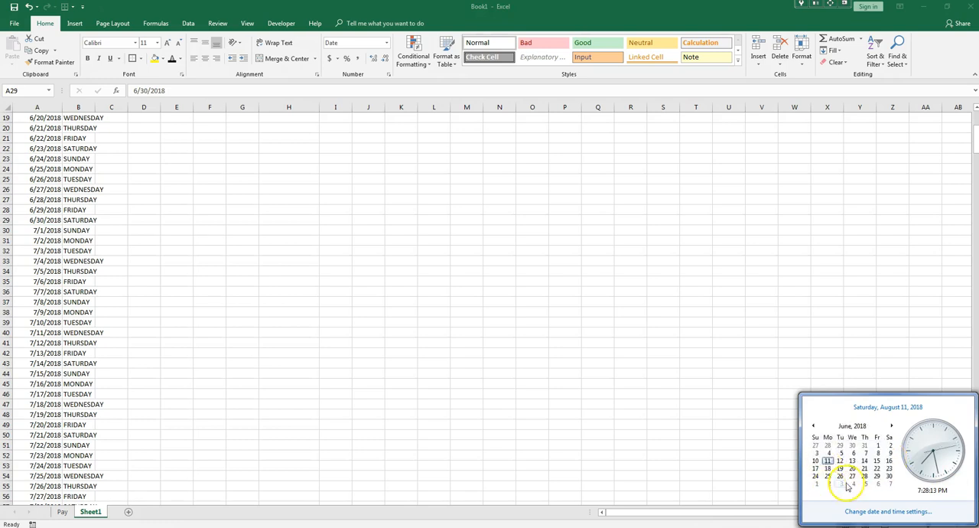
{"action": "left_click", "coordinate": [459, 356]}
Start an IF formula in cell C1 that returns WEEKEND when B1 equals SATURDAY.
{"action": "scroll", "coordinate": [108, 262], "scroll_direction": "up", "scroll_amount": 6}
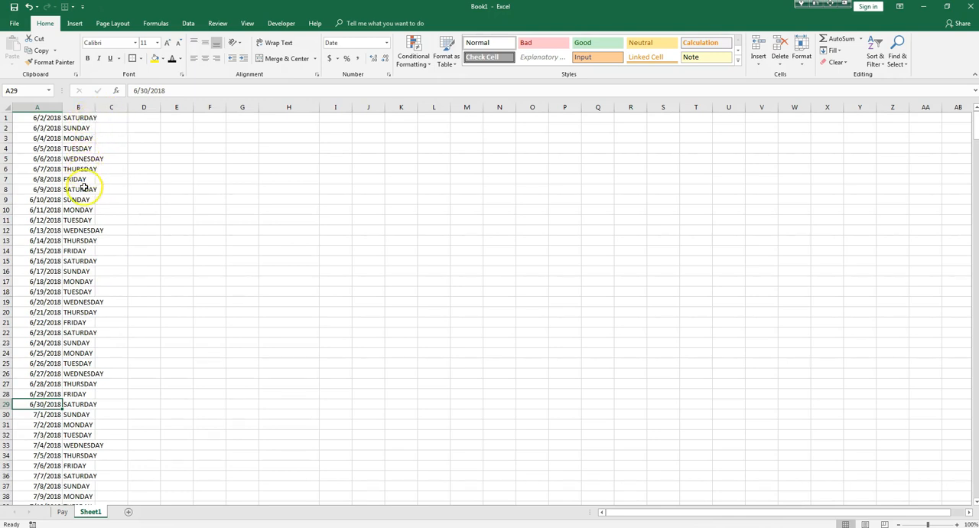
{"action": "left_click", "coordinate": [113, 118]}
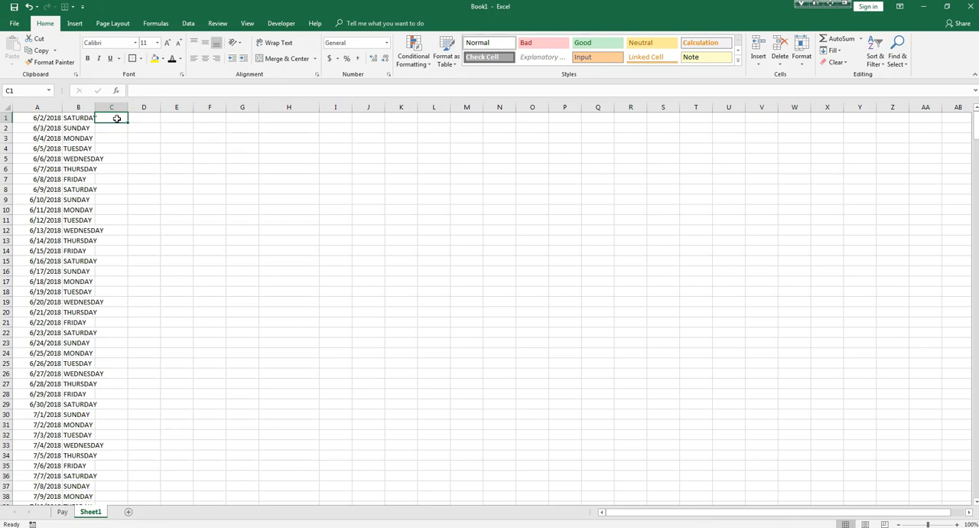
{"action": "type", "text": "="}
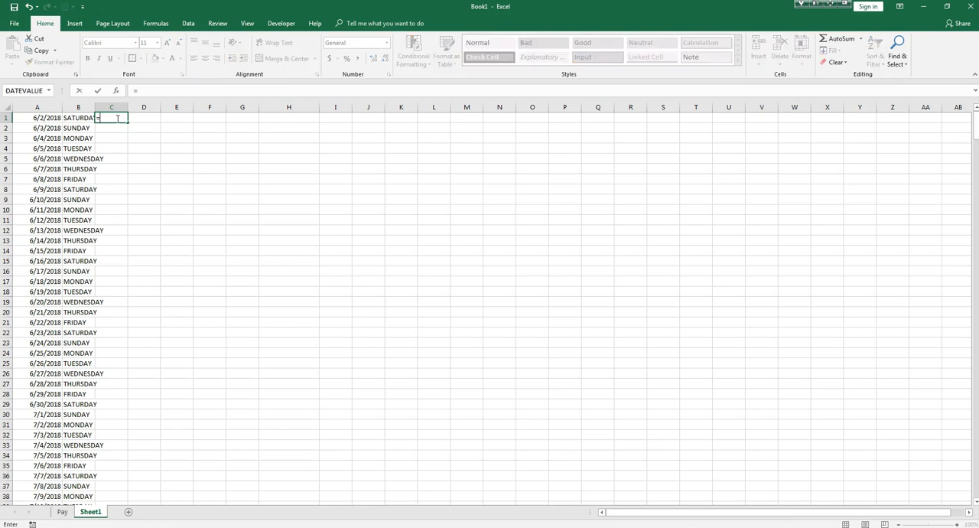
{"action": "type", "text": "IF"}
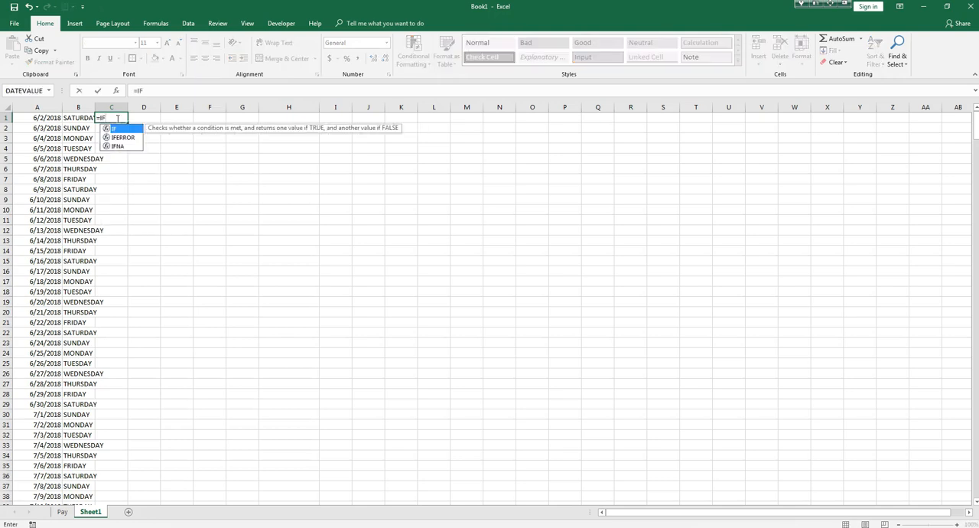
{"action": "type", "text": "("}
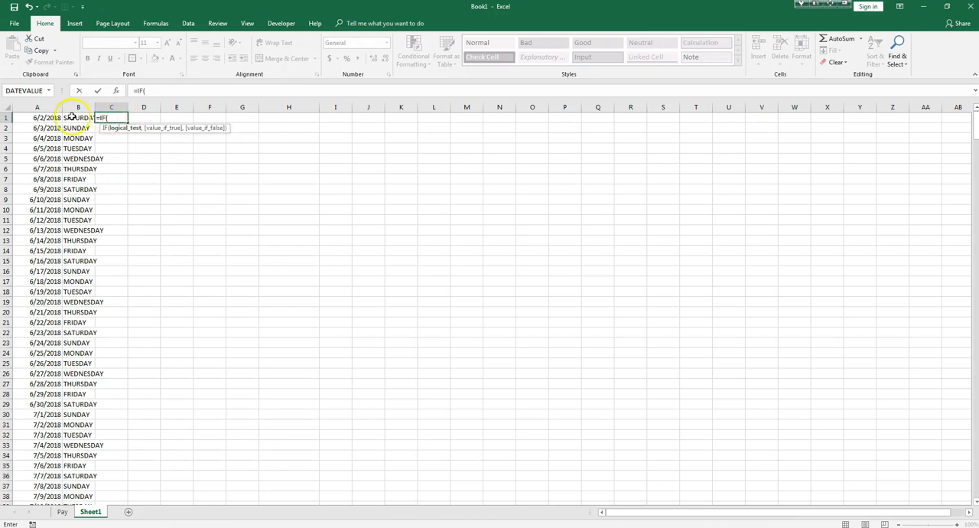
{"action": "left_click", "coordinate": [71, 118]}
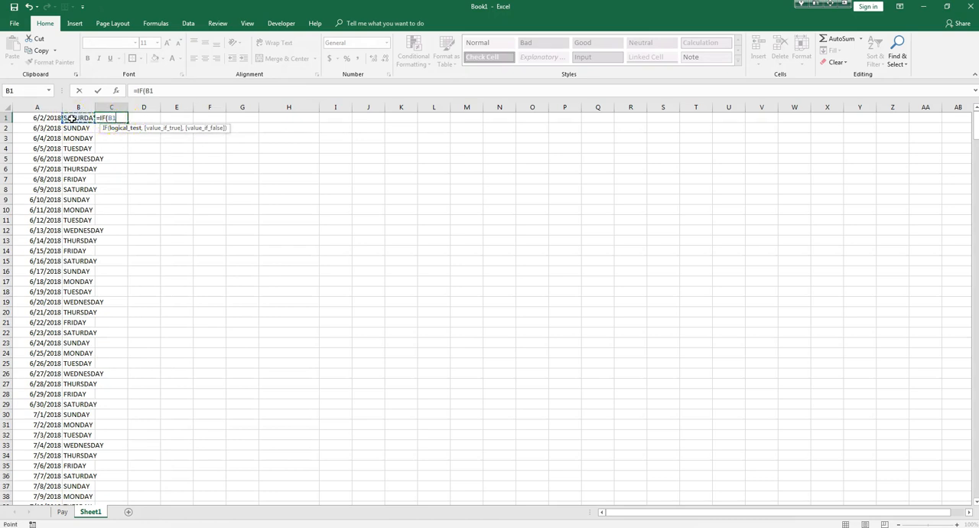
{"action": "key", "text": "BackSpace"}
{"action": "key", "text": "BackSpace"}
{"action": "left_click", "coordinate": [71, 117]}
{"action": "type", "text": "=\"SATURDAY\","}
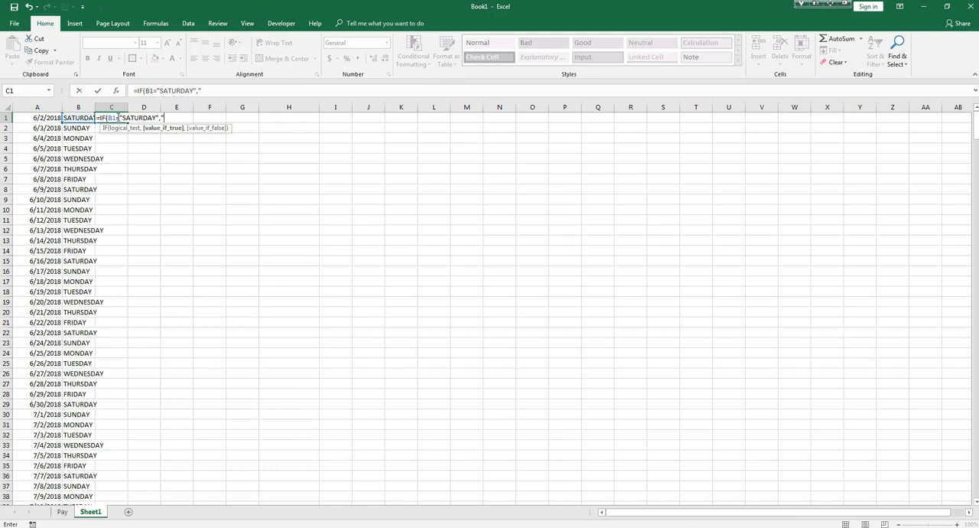
{"action": "type", "text": "\"WEEKEND\","}
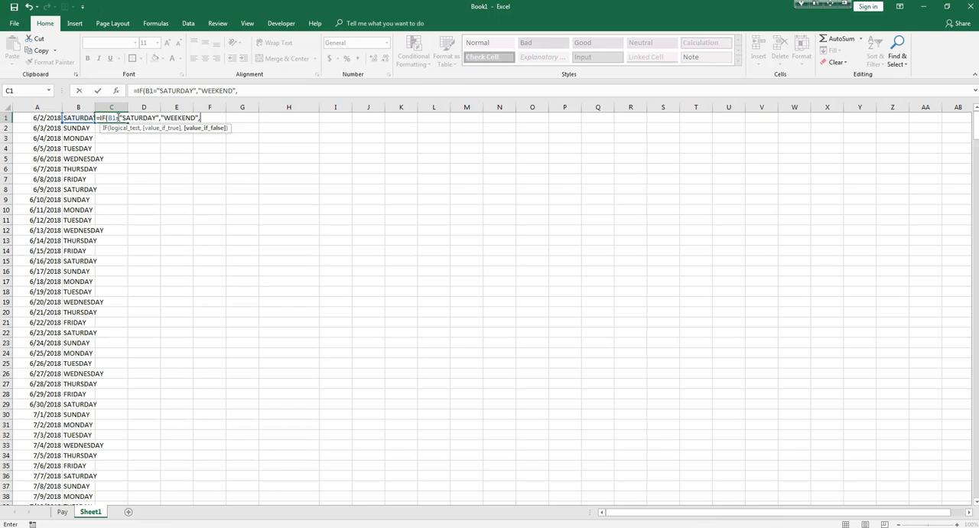
{"action": "type", "text": "IF"}
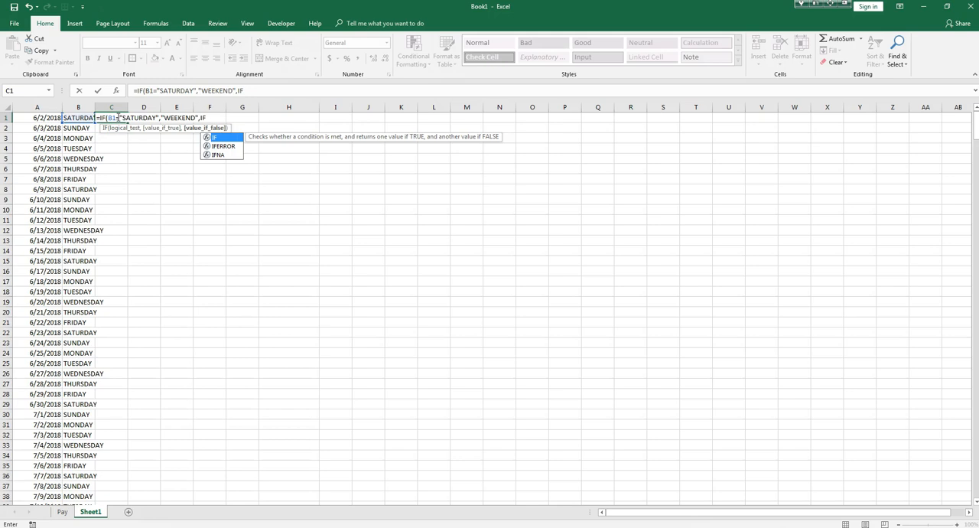
{"action": "type", "text": "("}
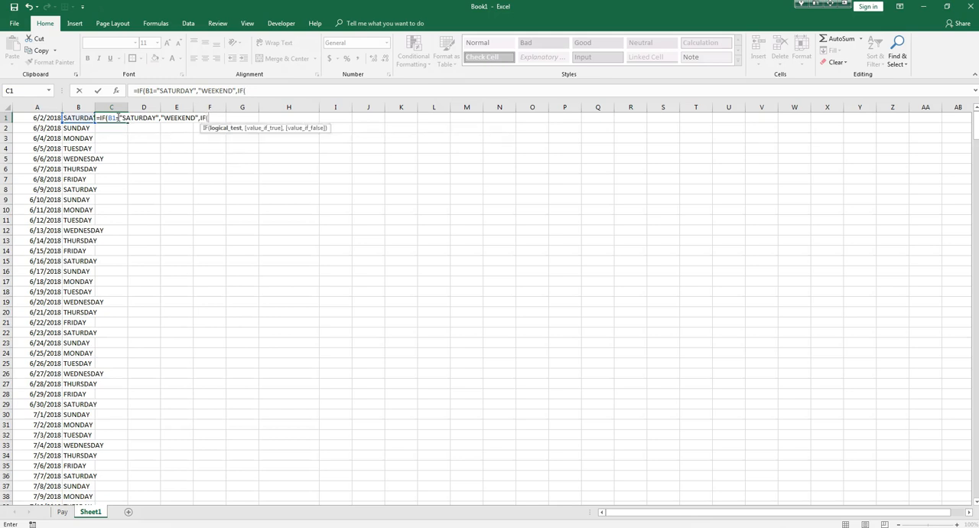
Nest a second IF as the false argument in C1, returning WEEKEND when B1 equals SUNDAY.
{"action": "left_click", "coordinate": [74, 118]}
{"action": "type", "text": "=\"SUNDAY\","}
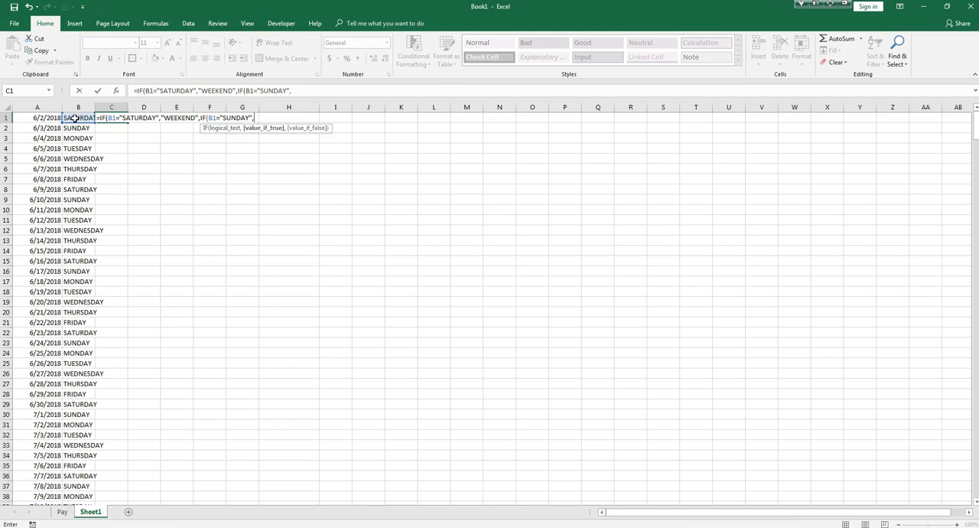
{"action": "type", "text": "\"WEEKEND\","}
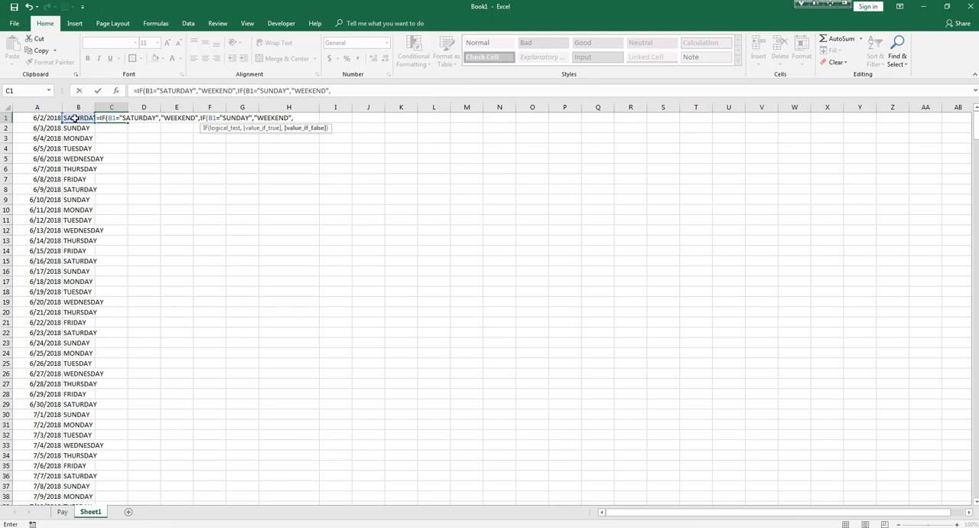
{"action": "type", "text": "\"\")"}
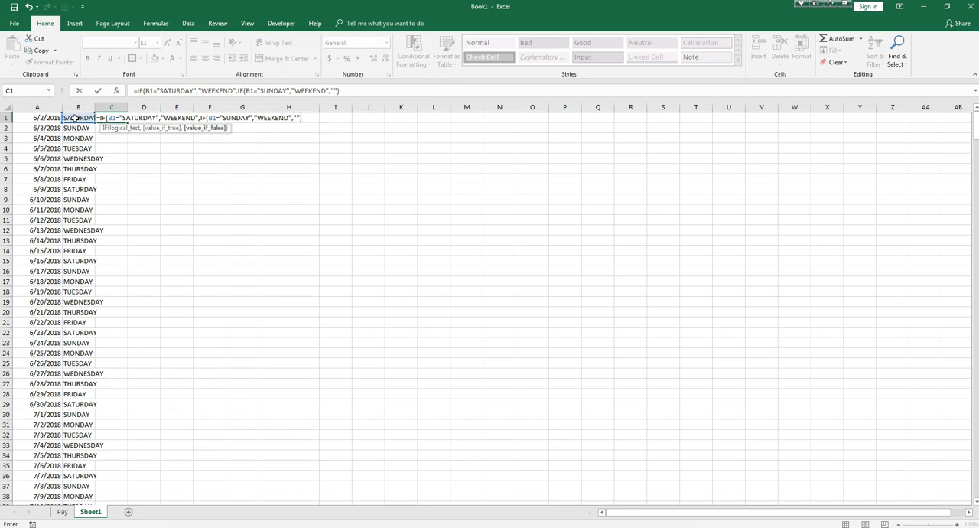
Complete the C1 formula with WEEKDAY as the nested IF's false value, accepting the proposed closing-parenthesis correction.
{"action": "left_click", "coordinate": [298, 117]}
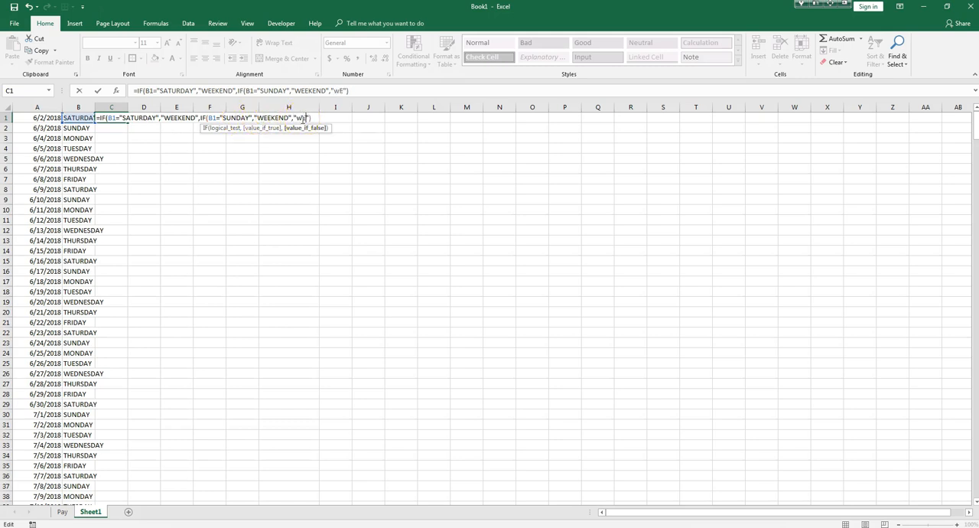
{"action": "type", "text": "KDAY"}
{"action": "key", "text": "Return"}
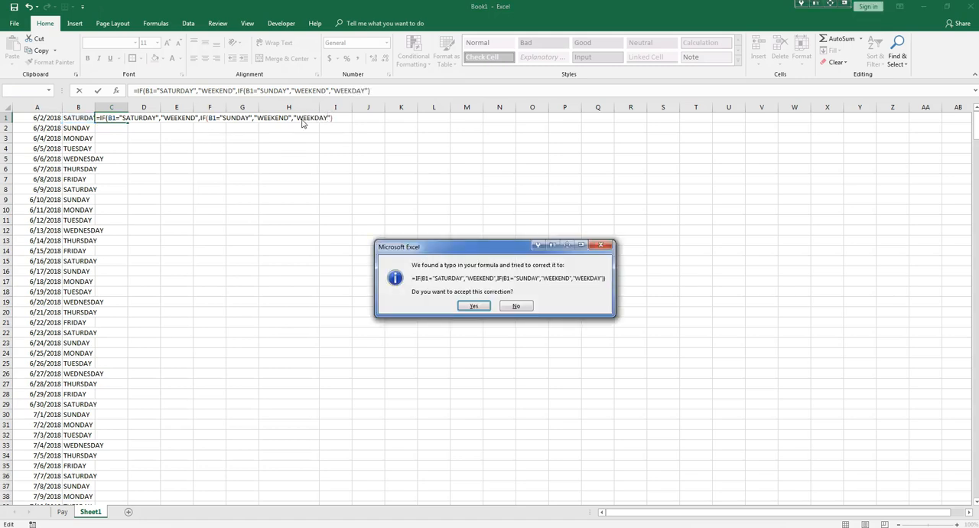
{"action": "left_click", "coordinate": [472, 306]}
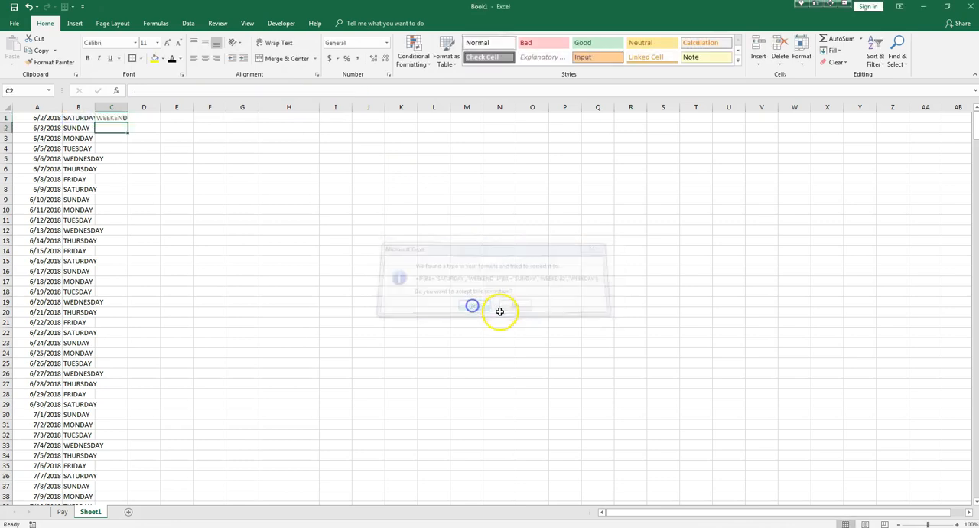
Edit the C1 formula so the final false value is an empty string instead of WEEKDAY.
{"action": "double_click", "coordinate": [112, 118]}
{"action": "left_click", "coordinate": [330, 117]}
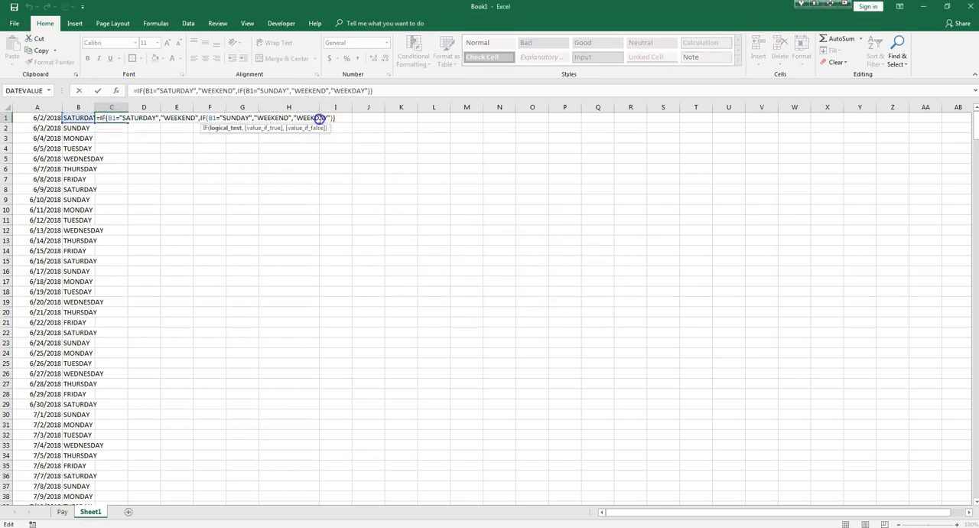
{"action": "left_click", "coordinate": [327, 117]}
{"action": "key", "text": "BackSpace"}
{"action": "key", "text": "BackSpace"}
{"action": "key", "text": "BackSpace"}
{"action": "key", "text": "BackSpace"}
{"action": "key", "text": "BackSpace"}
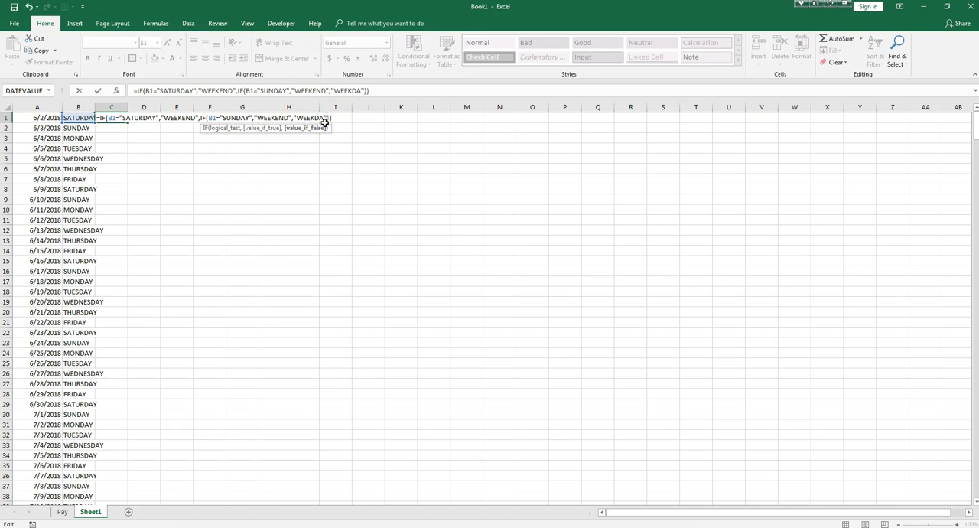
{"action": "key", "text": "BackSpace"}
{"action": "key", "text": "BackSpace"}
{"action": "key", "text": "Return"}
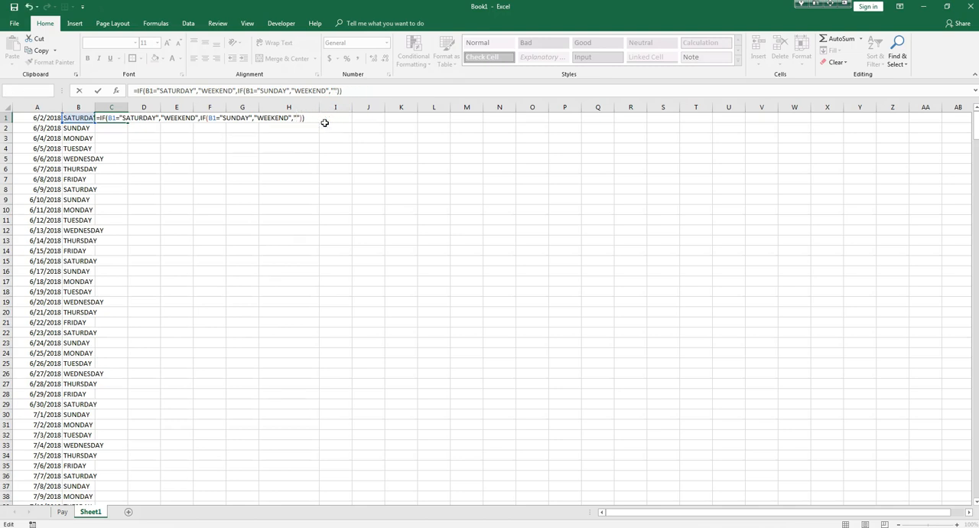
Fill the C1 weekend formula down column C for all dates and widen column C slightly.
{"action": "left_click", "coordinate": [114, 118]}
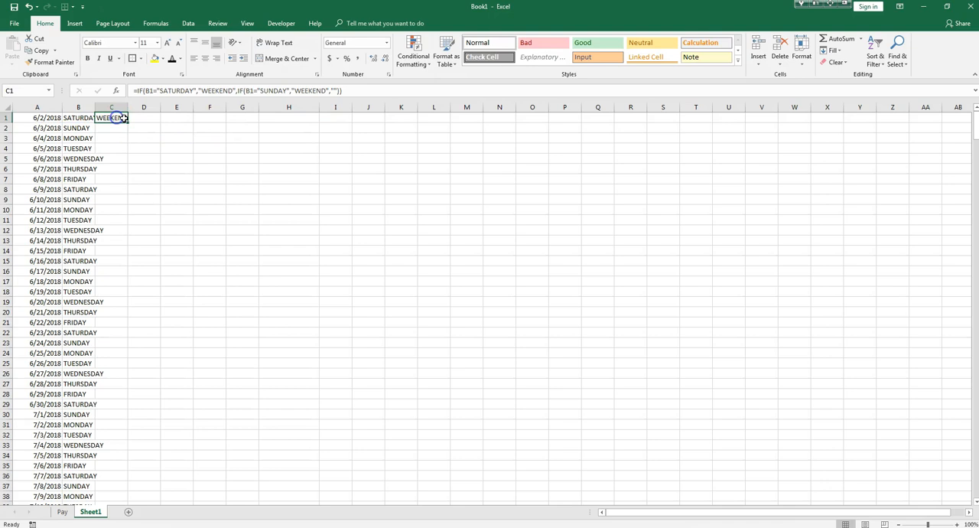
{"action": "double_click", "coordinate": [127, 122]}
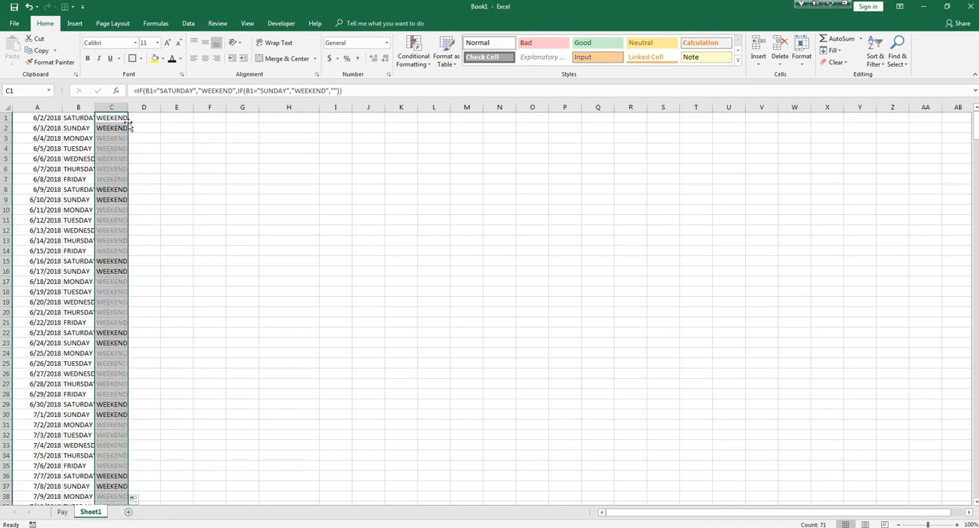
{"action": "mouse_move", "coordinate": [127, 108]}
{"action": "left_mouse_down"}
{"action": "mouse_move", "coordinate": [156, 107]}
{"action": "mouse_move", "coordinate": [134, 111]}
{"action": "left_mouse_up"}
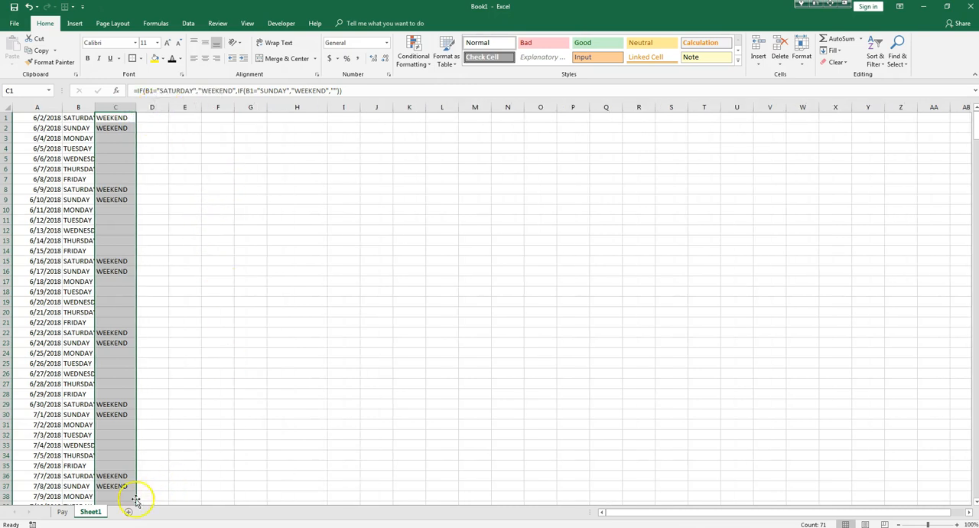
Switch to the Book2 workbook and open the NYSE HOLIDAYS date list on its Sheet1.
{"action": "left_click", "coordinate": [63, 511]}
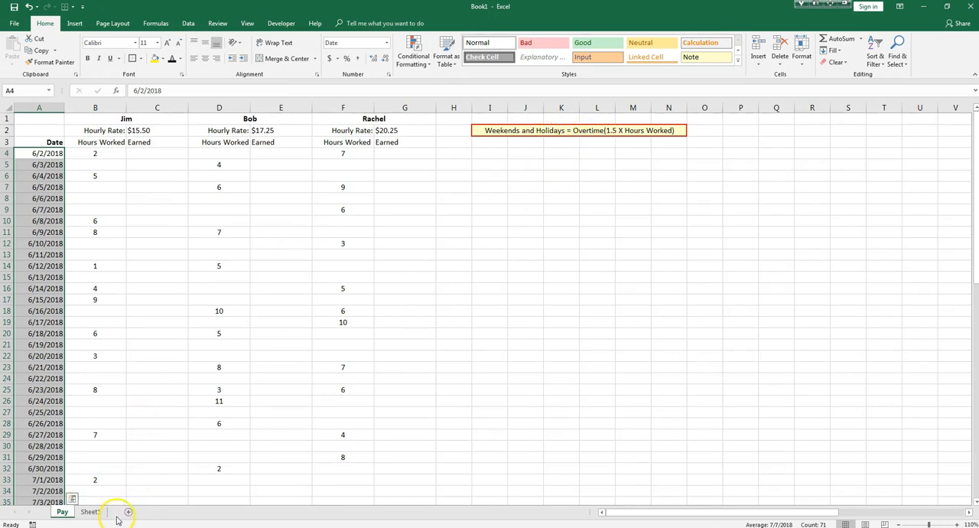
{"action": "left_click", "coordinate": [91, 512]}
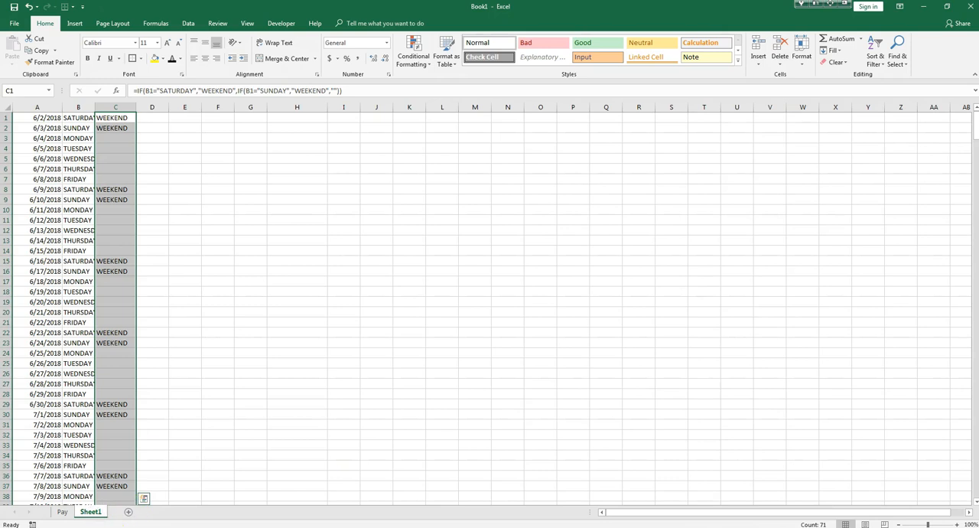
{"action": "mouse_move", "coordinate": [173, 527]}
{"action": "left_click", "coordinate": [199, 490]}
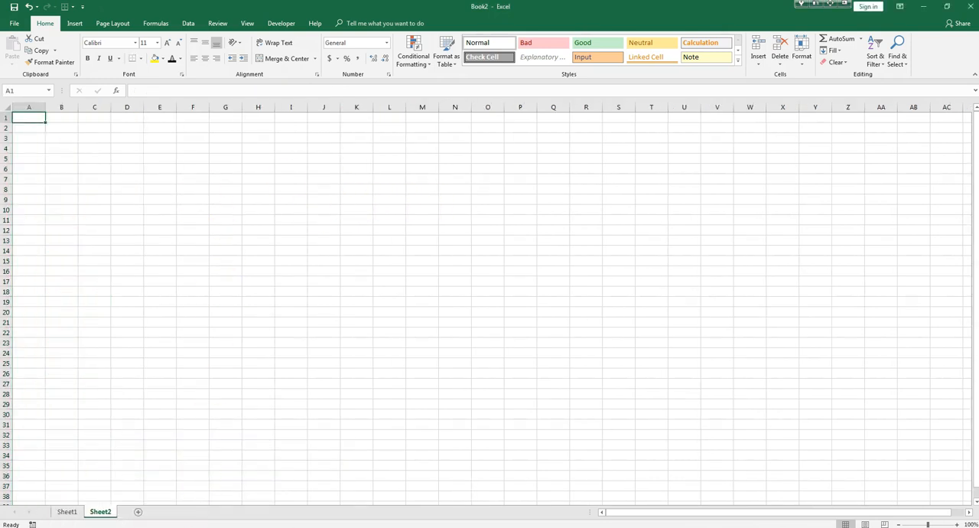
{"action": "left_click", "coordinate": [66, 511]}
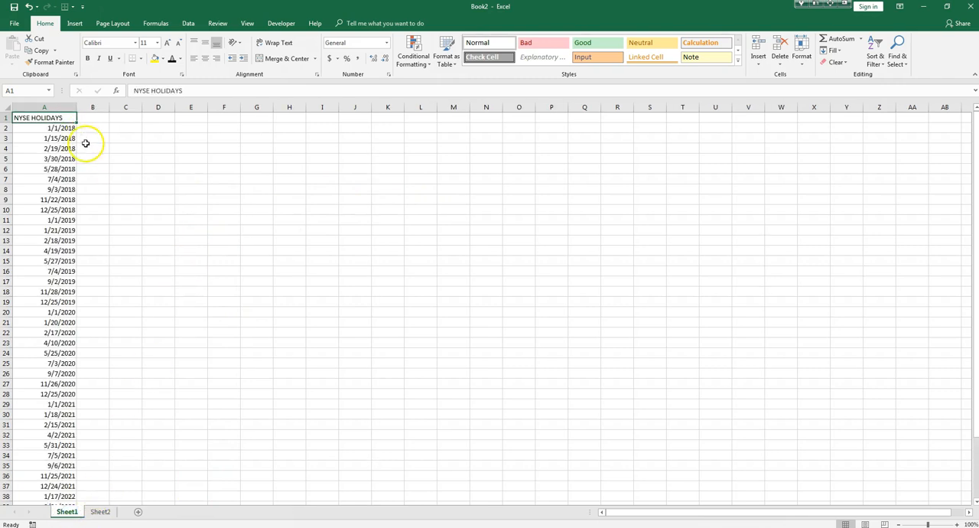
Copy the 2018 and 2019 holiday dates in A2:A19 and switch back to the Book1 workbook.
{"action": "left_click_drag", "start_coordinate": [59, 128], "coordinate": [52, 302]}
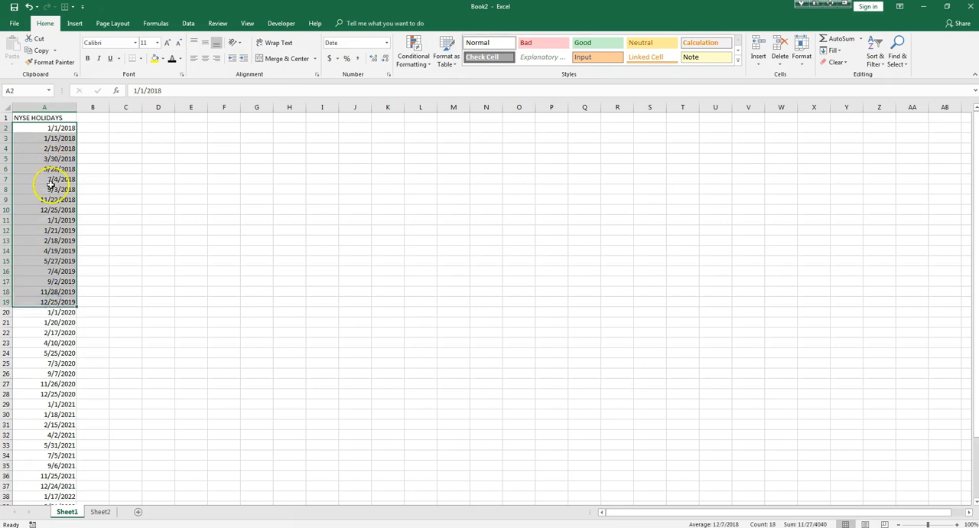
{"action": "right_click", "coordinate": [49, 183]}
{"action": "left_click", "coordinate": [77, 202]}
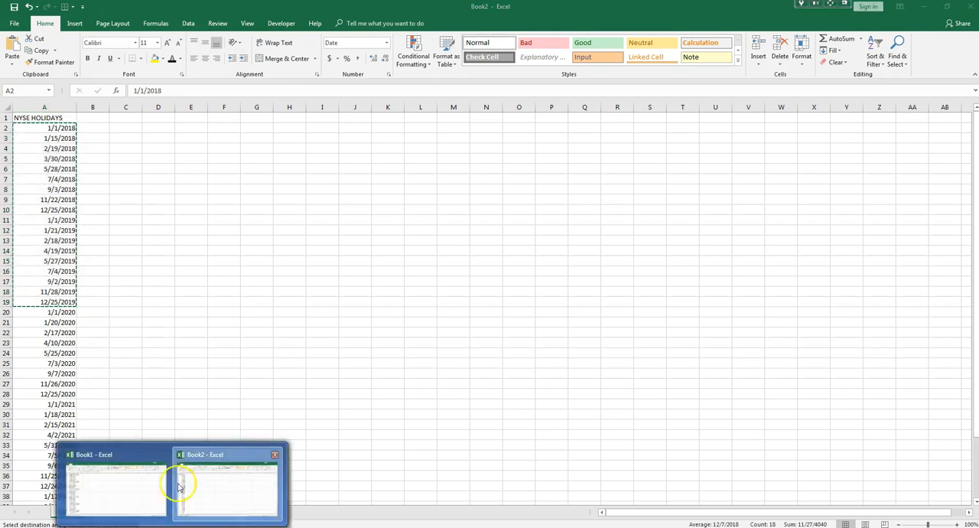
{"action": "left_click", "coordinate": [136, 492]}
{"action": "key", "text": "ctrl+shift+Down"}
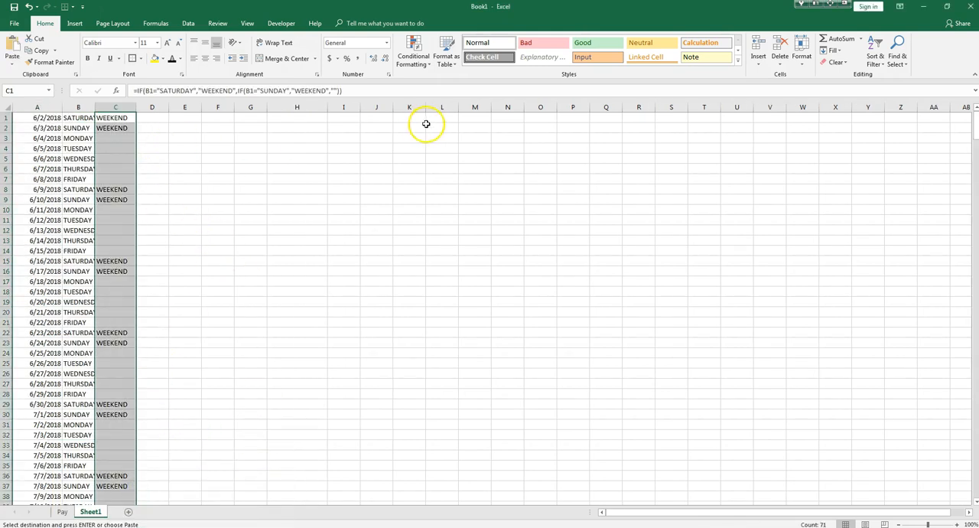
Paste the copied holiday dates into M2:M19 with their date format and widen column M to fit them.
{"action": "right_click", "coordinate": [473, 117]}
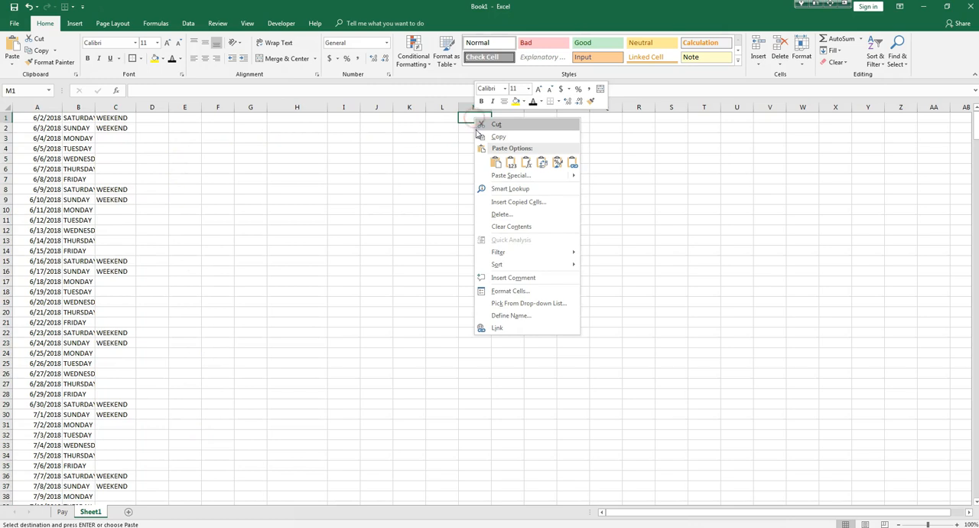
{"action": "right_click", "coordinate": [464, 130]}
{"action": "left_click", "coordinate": [504, 175]}
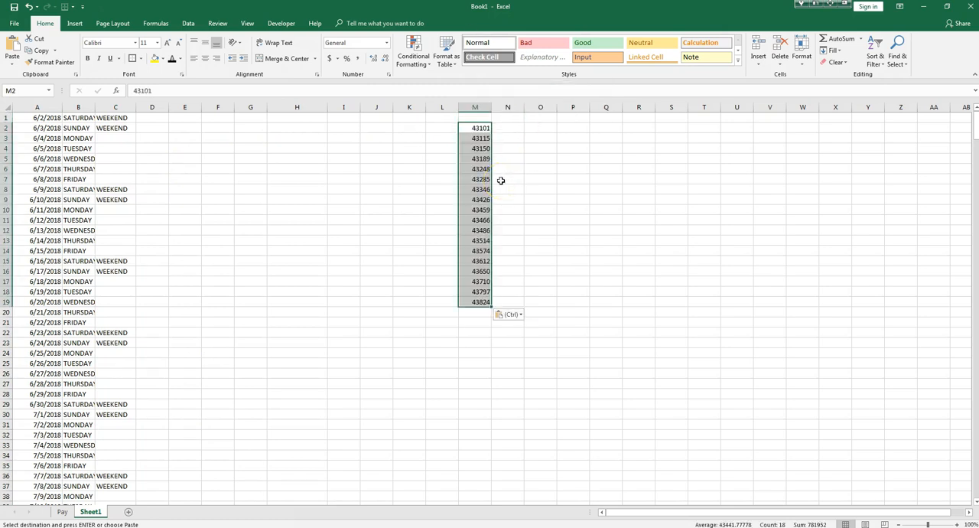
{"action": "right_click", "coordinate": [474, 131]}
{"action": "left_click", "coordinate": [497, 170]}
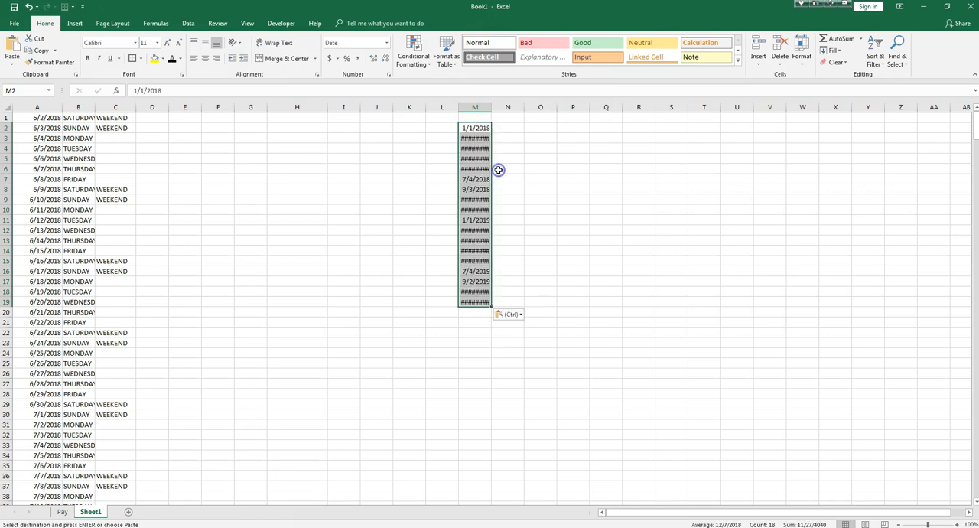
{"action": "left_click_drag", "start_coordinate": [492, 107], "coordinate": [505, 107]}
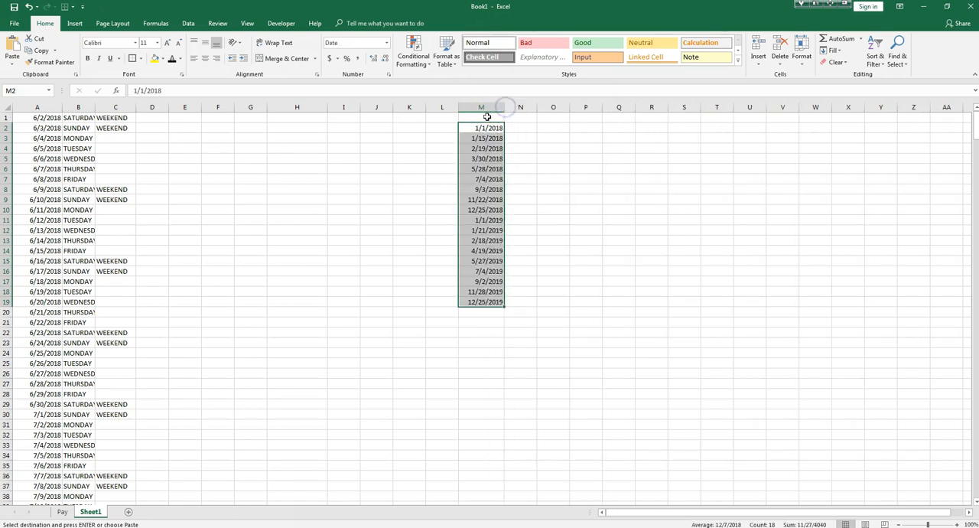
Enter the heading NYSE HOLIDAY in M1 above the pasted dates.
{"action": "left_click", "coordinate": [487, 116]}
{"action": "type", "text": "nys"}
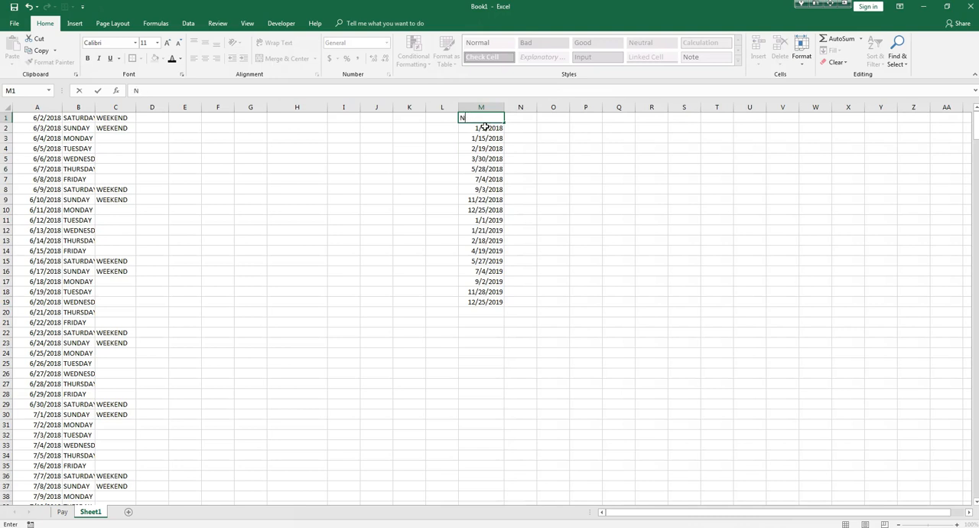
{"action": "type", "text": "E h"}
{"action": "key", "text": "BackSpace"}
{"action": "type", "text": "HOLIDAY"}
{"action": "key", "text": "Return"}
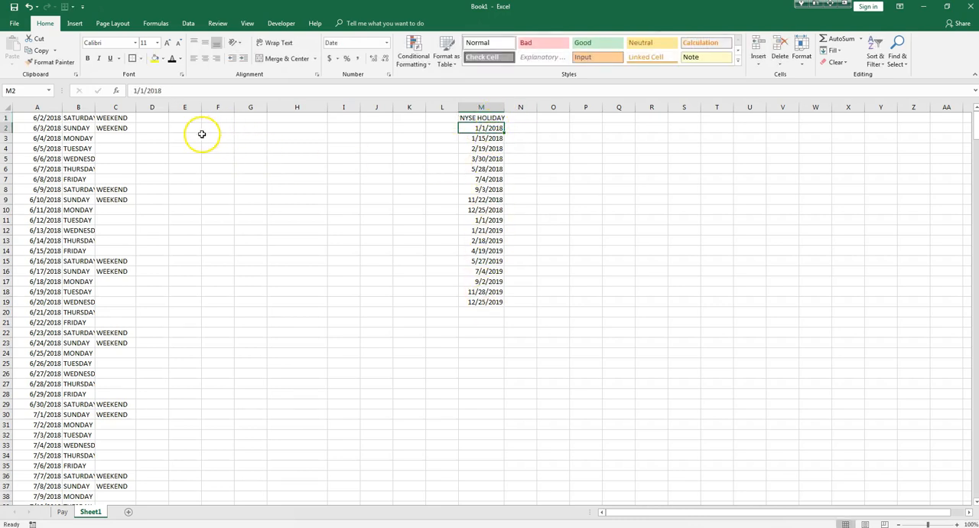
{"action": "left_click", "coordinate": [119, 117]}
{"action": "left_click", "coordinate": [120, 107]}
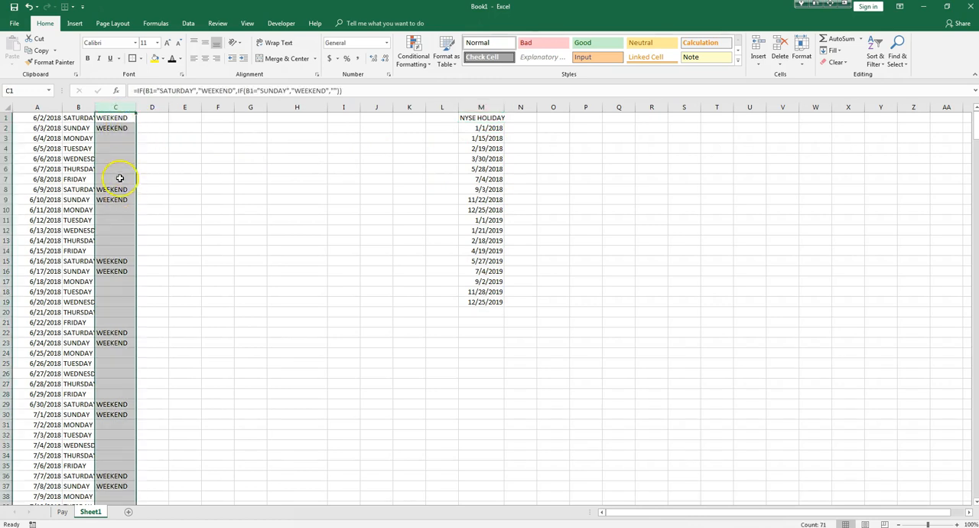
{"action": "double_click", "coordinate": [123, 118]}
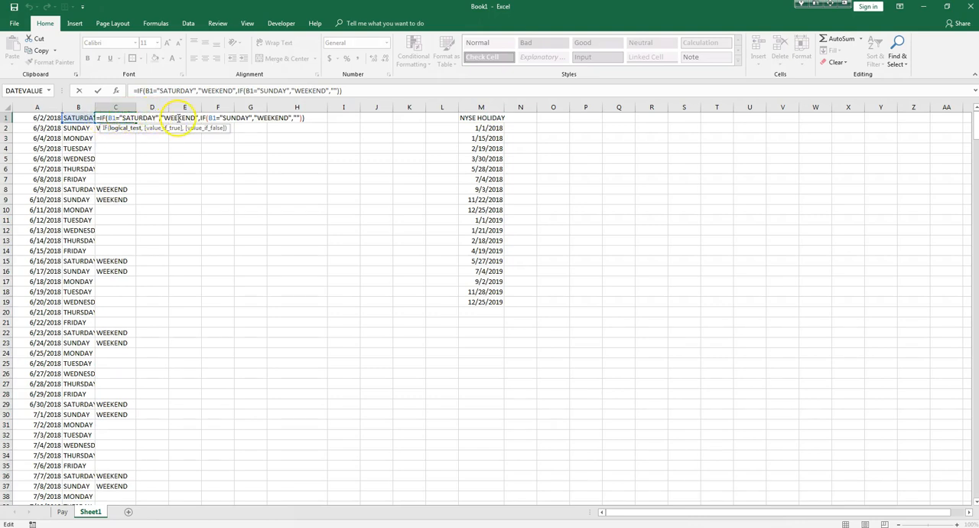
{"action": "left_click", "coordinate": [296, 118]}
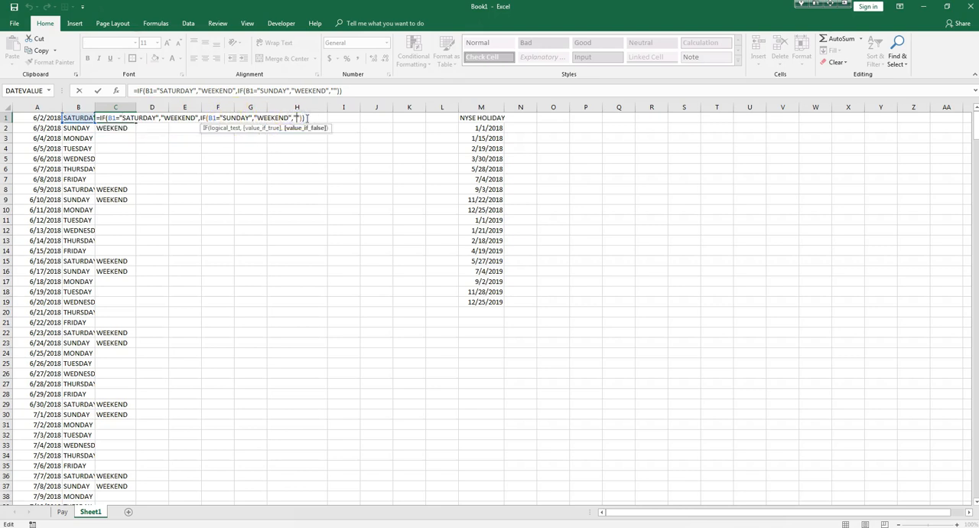
{"action": "key", "text": "BackSpace"}
{"action": "key", "text": "Delete"}
{"action": "type", "text": "VLOOKUP"}
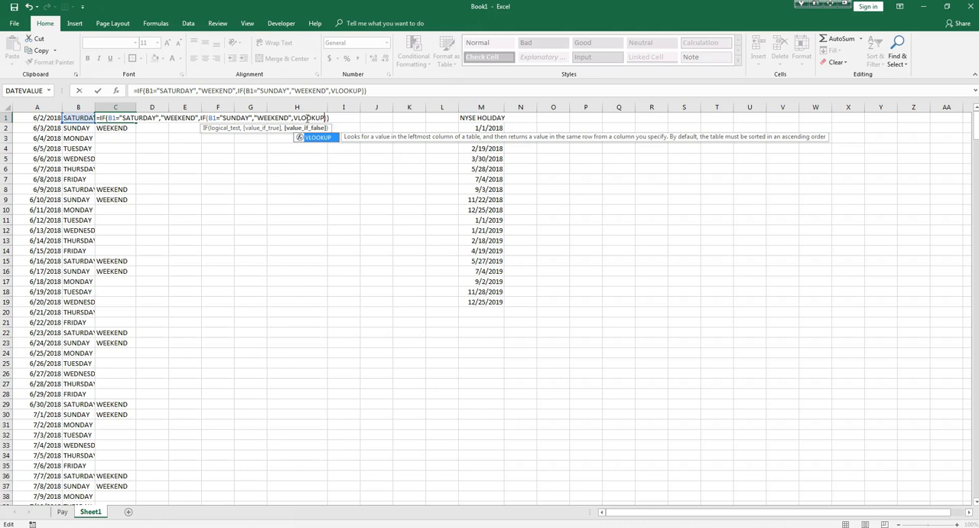
{"action": "type", "text": "("}
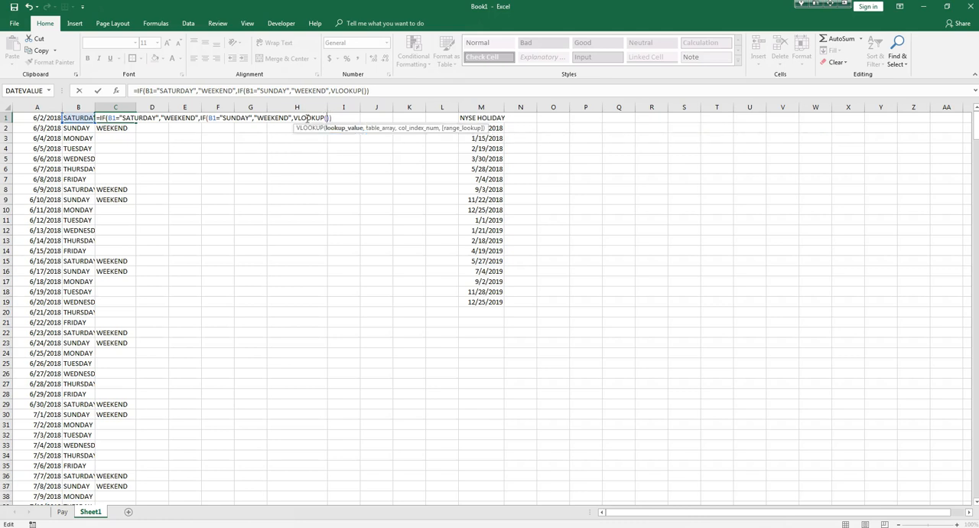
{"action": "left_click", "coordinate": [37, 117]}
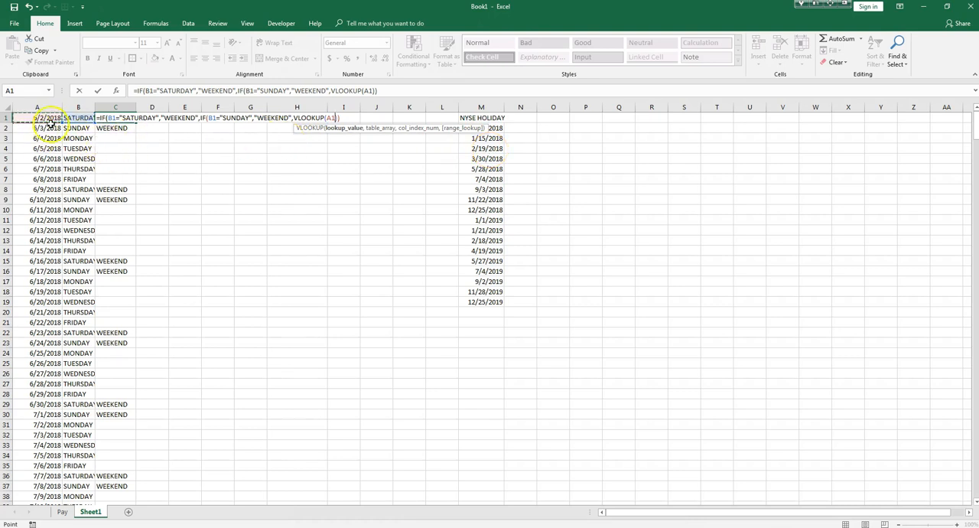
{"action": "type", "text": ","}
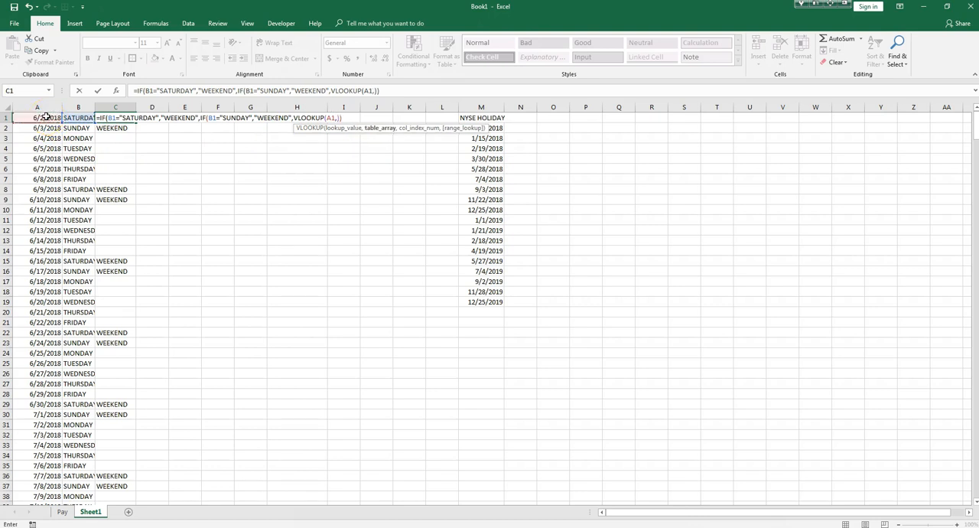
{"action": "key", "text": "BackSpace"}
{"action": "key", "text": "BackSpace"}
{"action": "key", "text": "BackSpace"}
{"action": "key", "text": "BackSpace"}
{"action": "key", "text": "BackSpace"}
{"action": "key", "text": "BackSpace"}
{"action": "key", "text": "BackSpace"}
{"action": "key", "text": "BackSpace"}
{"action": "key", "text": "BackSpace"}
{"action": "key", "text": "BackSpace"}
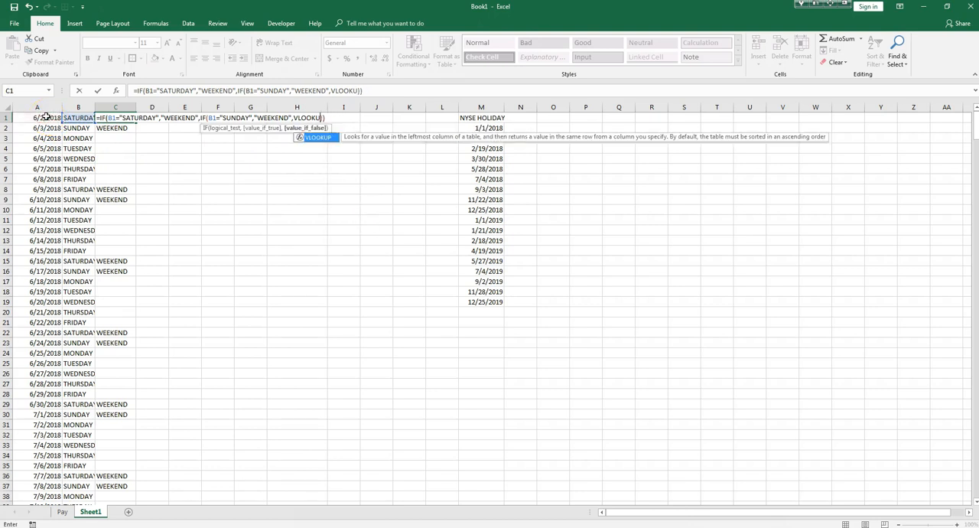
{"action": "key", "text": "BackSpace"}
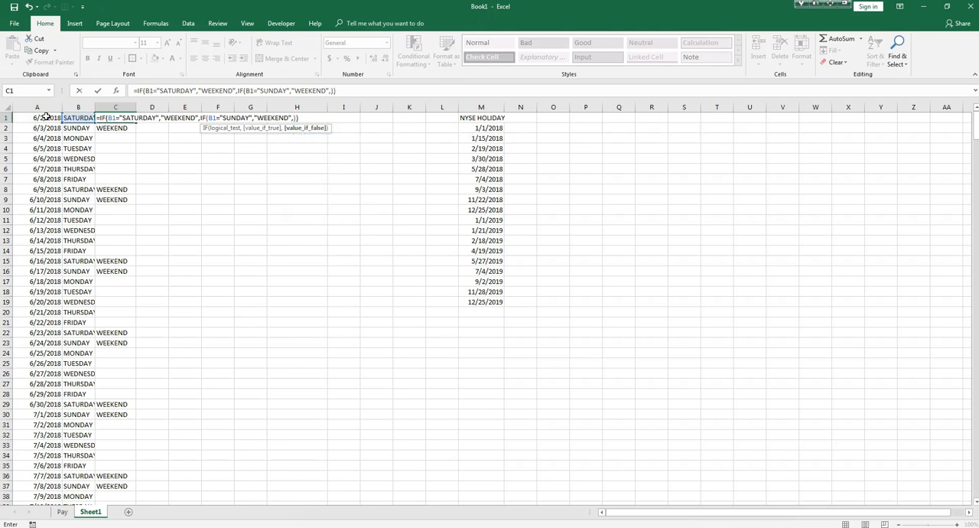
{"action": "type", "text": "\"\""}
{"action": "key", "text": "Return"}
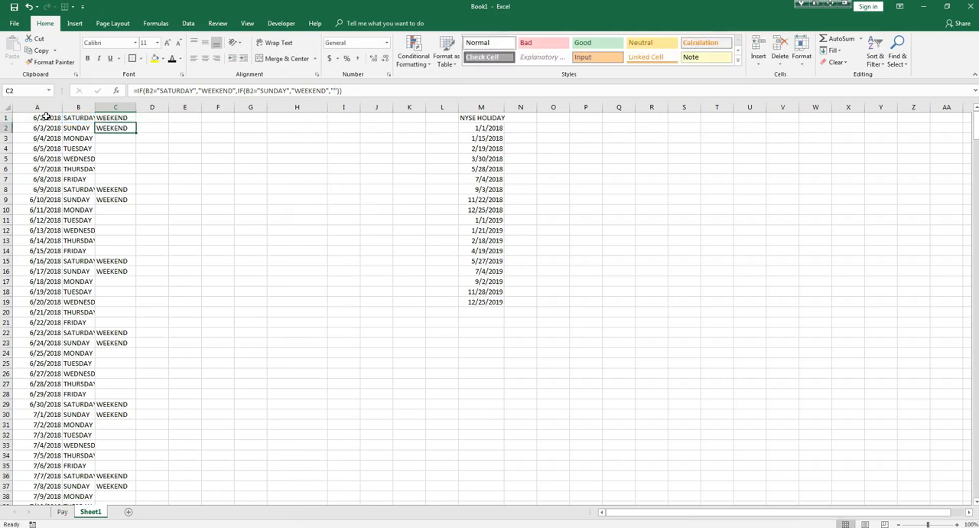
Enter HOLIDAY in N2 and fill it down to N19 beside every holiday date.
{"action": "left_click", "coordinate": [521, 127]}
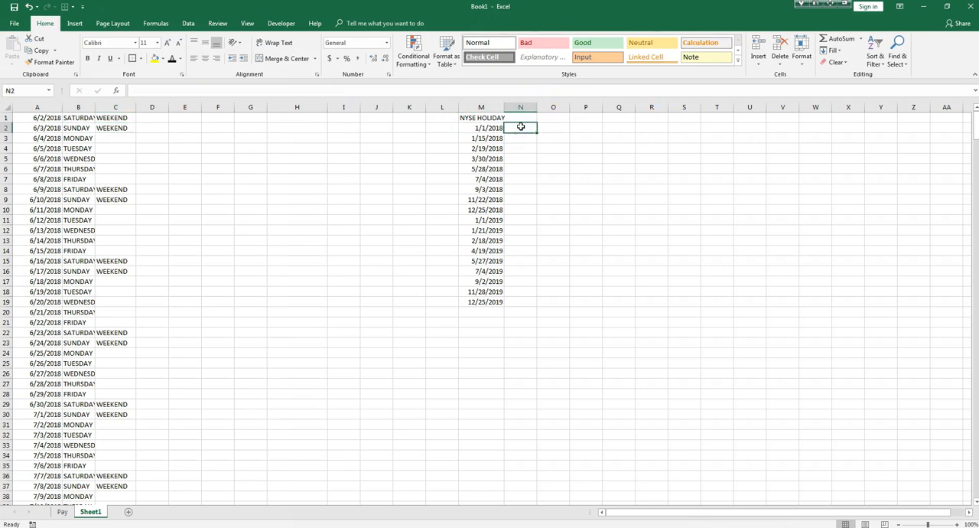
{"action": "type", "text": "HOLIDAY"}
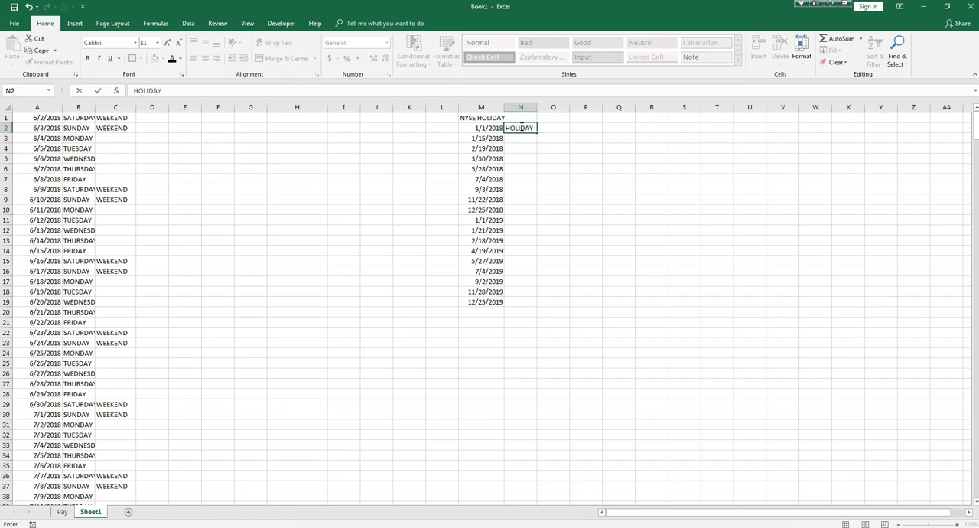
{"action": "key", "text": "Return"}
{"action": "double_click", "coordinate": [525, 127]}
{"action": "key", "text": "Return"}
{"action": "left_click", "coordinate": [527, 128]}
{"action": "left_click_drag", "start_coordinate": [537, 133], "coordinate": [538, 291]}
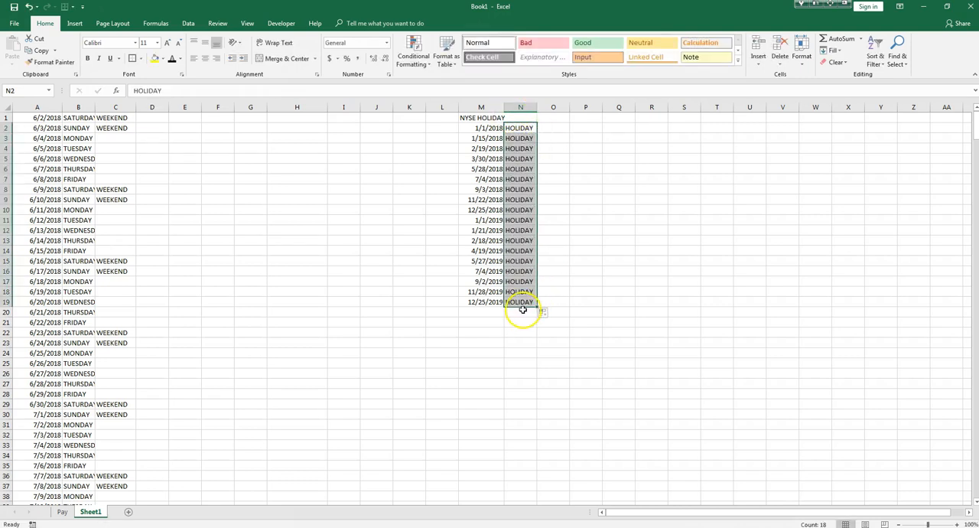
Replace the empty-string false value in the C1 formula with a VLOOKUP using A1 as its lookup value.
{"action": "double_click", "coordinate": [107, 117]}
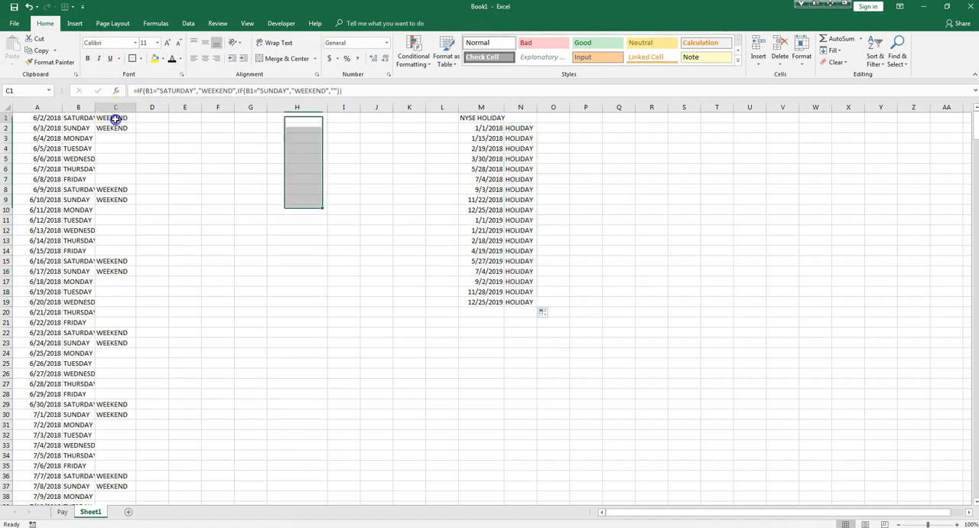
{"action": "left_click", "coordinate": [296, 117]}
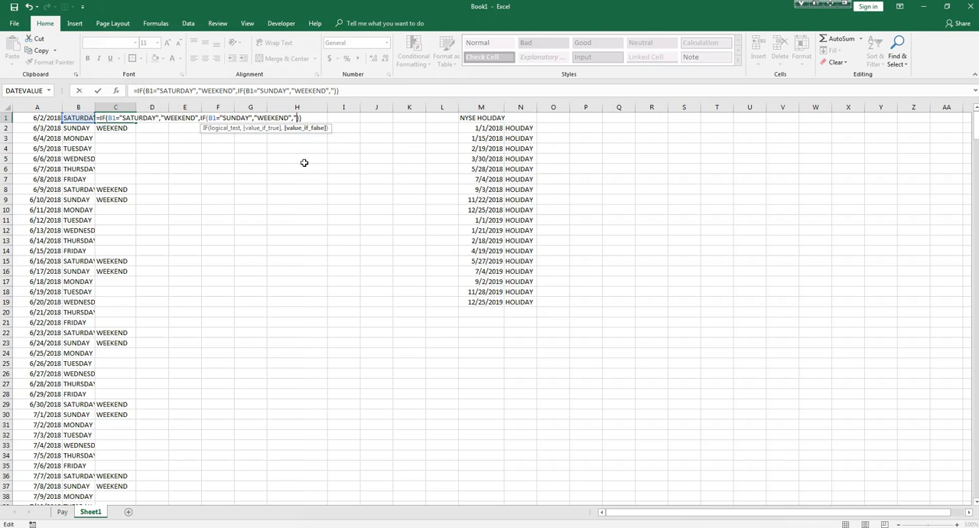
{"action": "type", "text": "VLOO"}
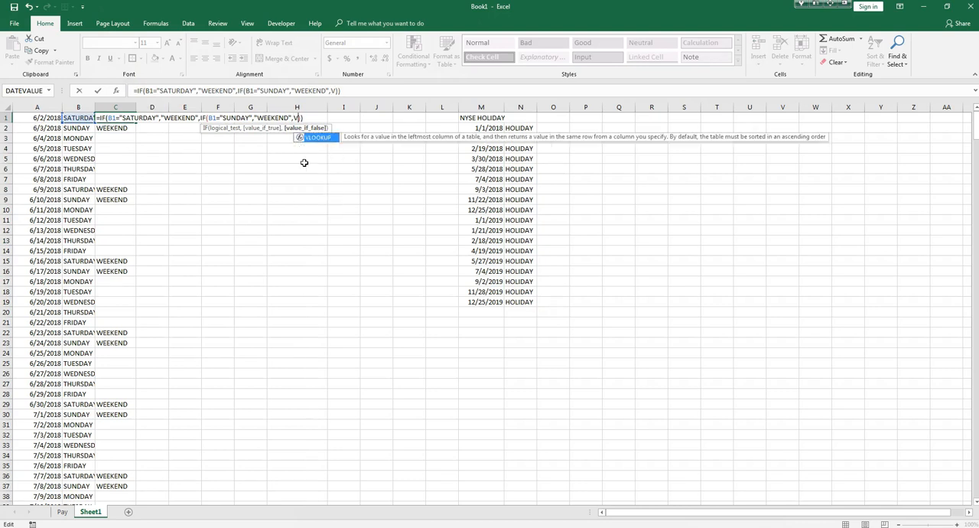
{"action": "type", "text": "KUP("}
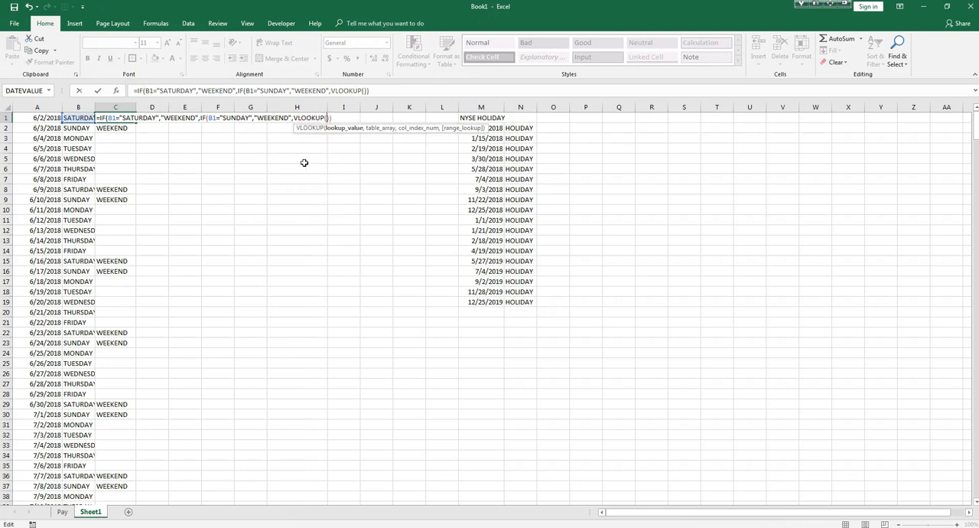
{"action": "left_click", "coordinate": [34, 118]}
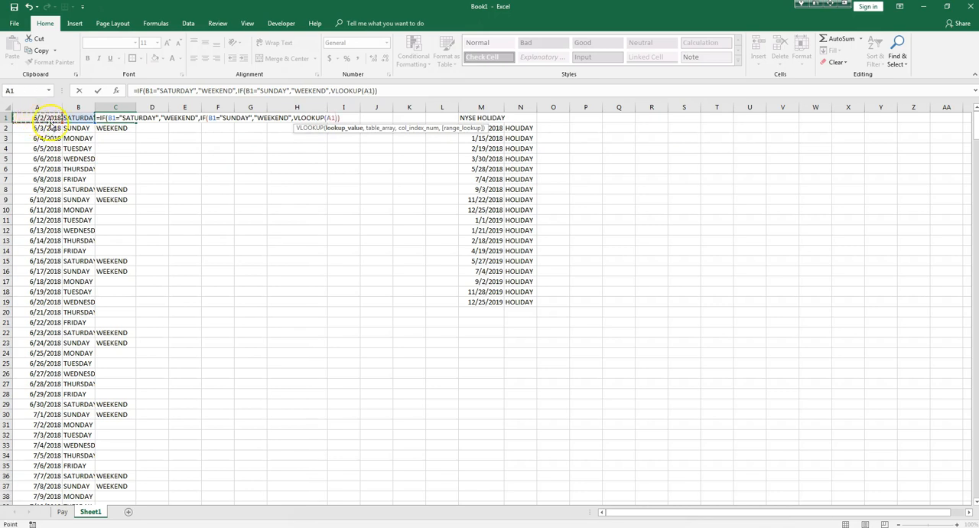
{"action": "type", "text": ","}
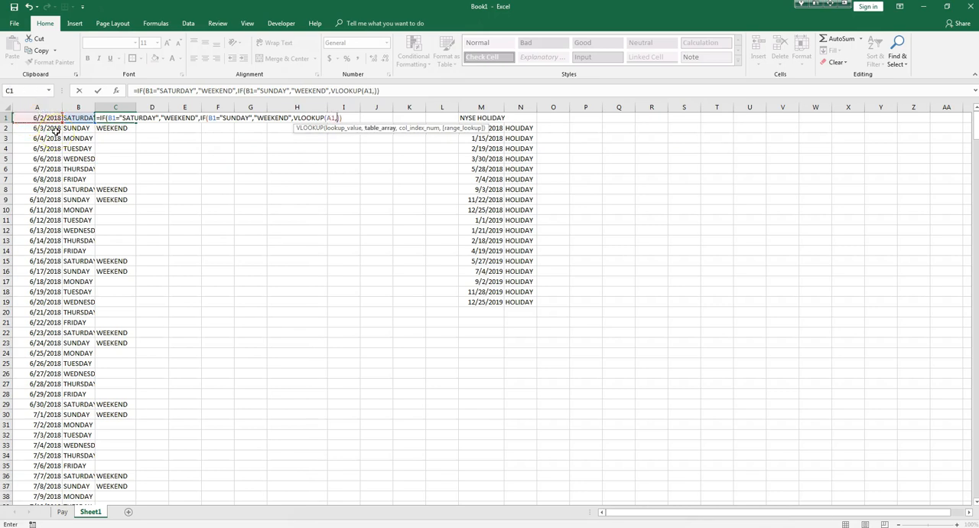
{"action": "left_click", "coordinate": [497, 128]}
{"action": "left_click_drag", "start_coordinate": [497, 128], "coordinate": [525, 301]}
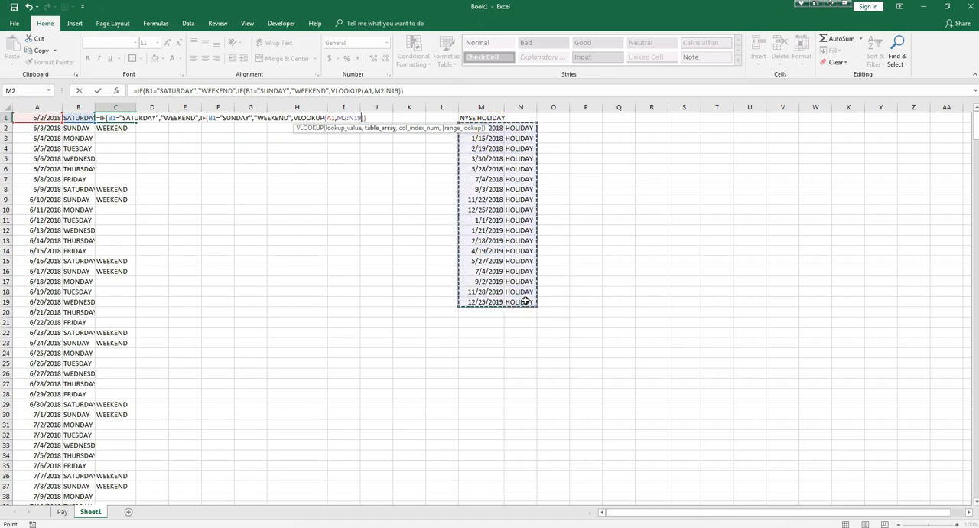
{"action": "key", "text": "Left"}
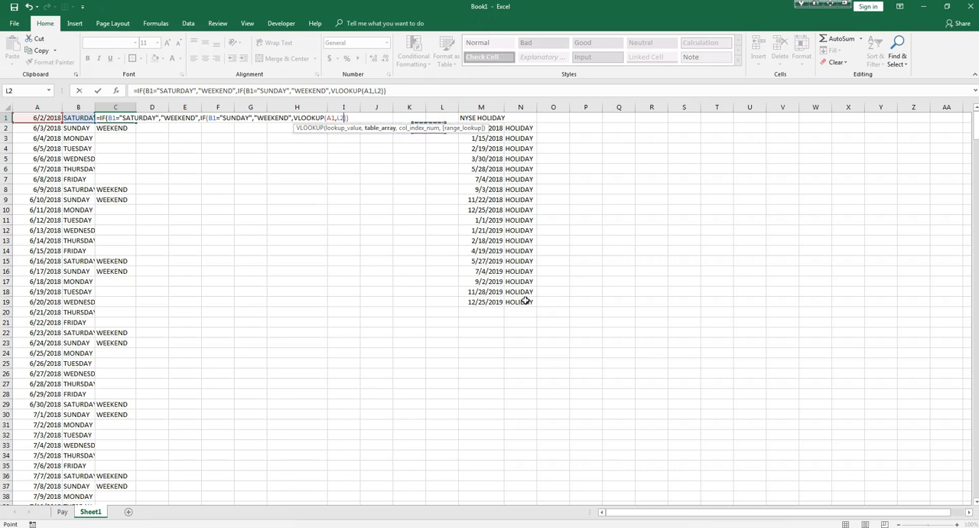
{"action": "key", "text": "BackSpace"}
{"action": "key", "text": "BackSpace"}
{"action": "type", "text": ",$"}
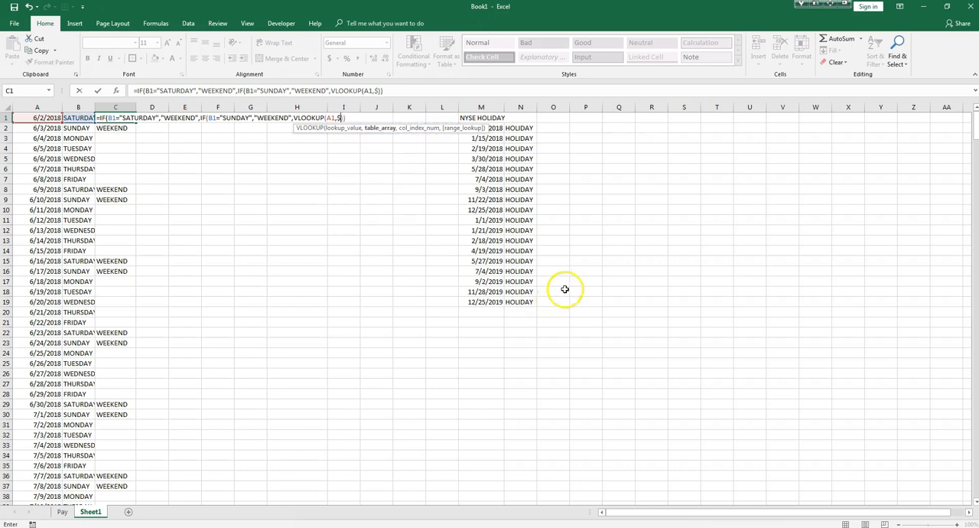
{"action": "left_click", "coordinate": [495, 129]}
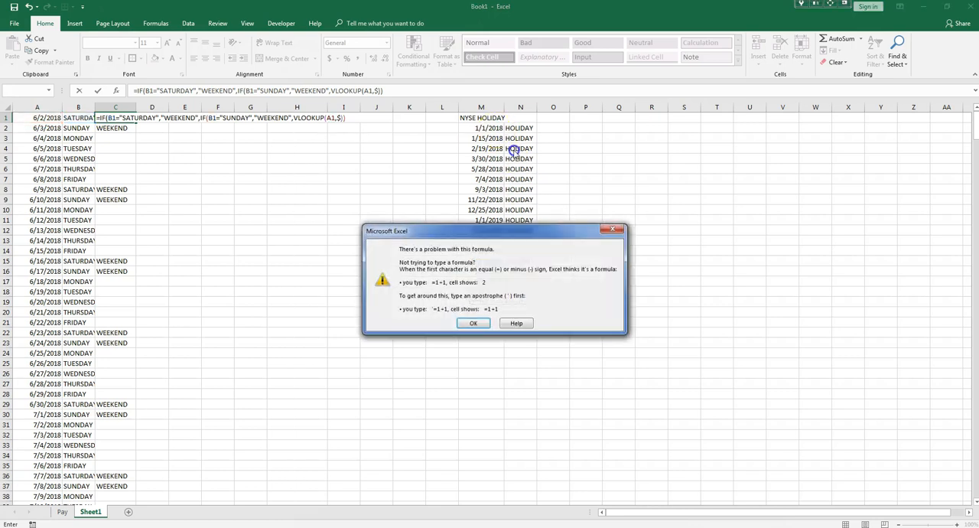
{"action": "left_click", "coordinate": [472, 319]}
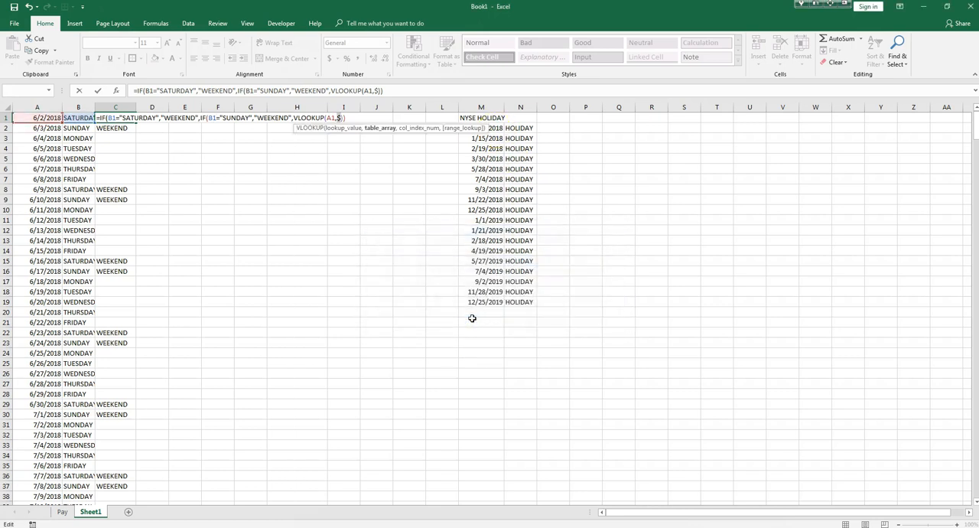
Set the VLOOKUP table array in the C1 formula to the holiday list as the absolute range $M$2:$N$19.
{"action": "left_click_drag", "start_coordinate": [490, 129], "coordinate": [526, 302]}
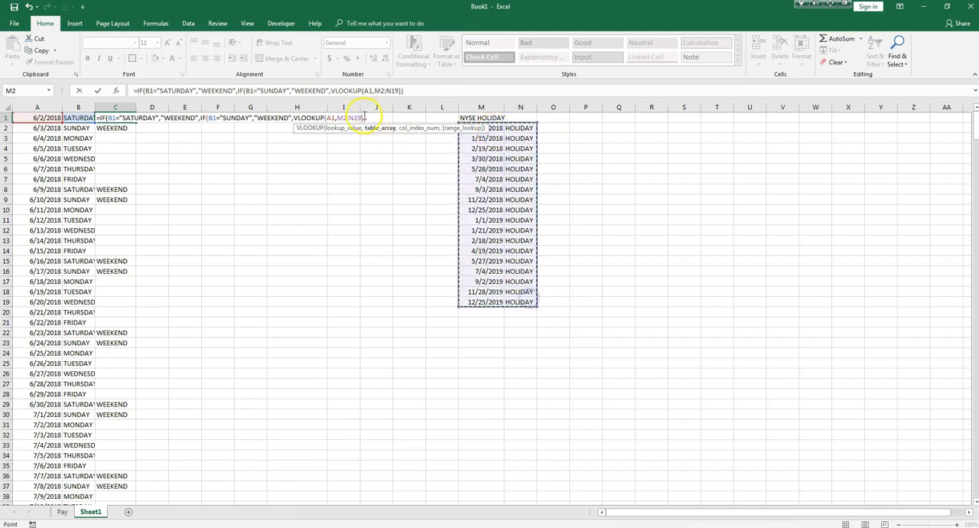
{"action": "left_click", "coordinate": [338, 118]}
{"action": "type", "text": "$"}
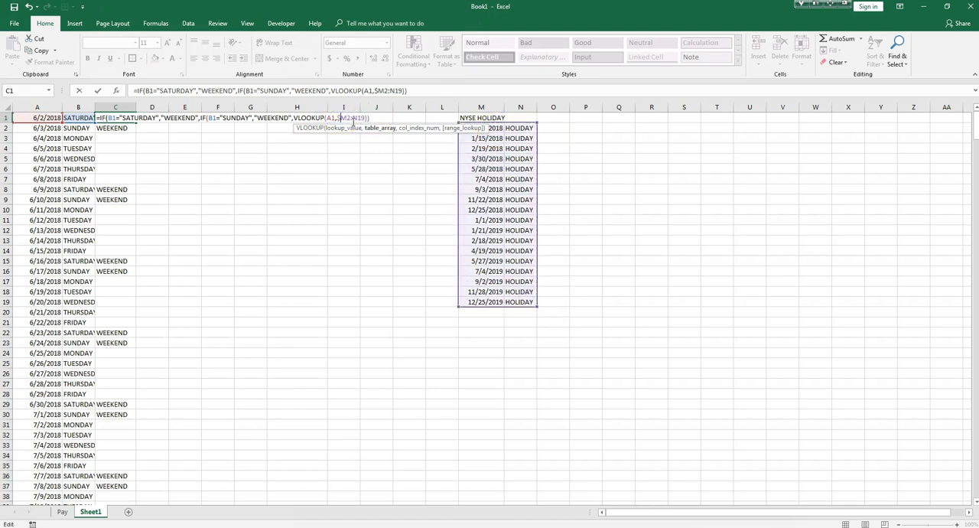
{"action": "left_click", "coordinate": [348, 119]}
{"action": "type", "text": "$M$"}
{"action": "left_click", "coordinate": [365, 119]}
{"action": "type", "text": "$19,"}
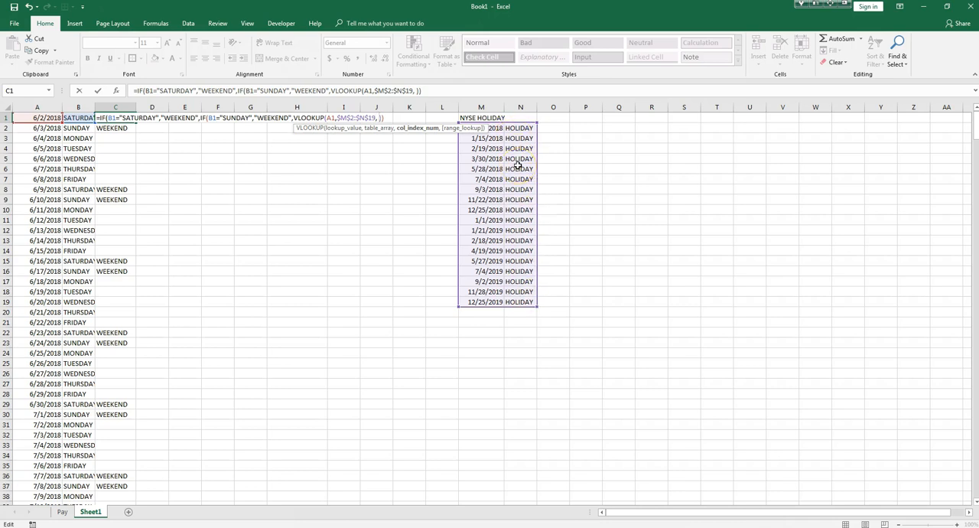
Complete the VLOOKUP in C1 with column index 2 and FALSE for an exact match, closing the nested formula.
{"action": "type", "text": ",FALSE"}
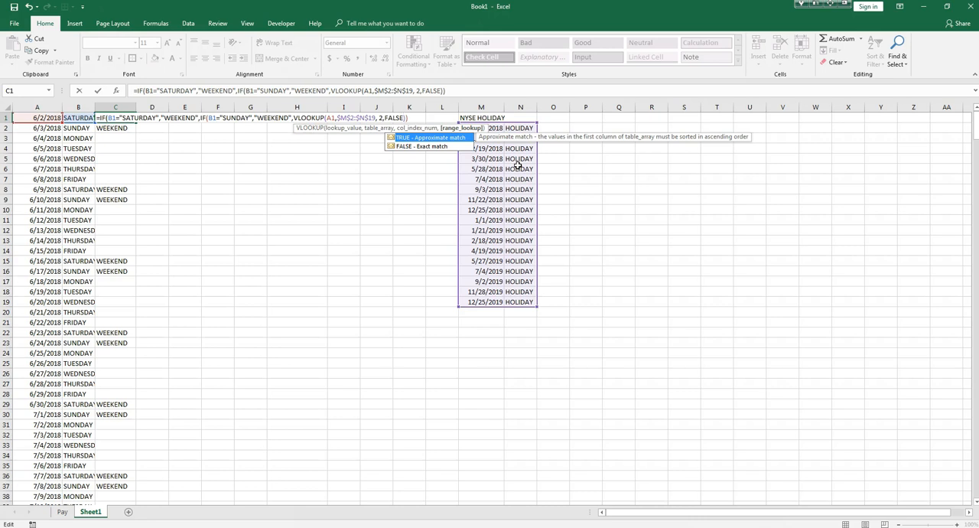
{"action": "type", "text": ")"}
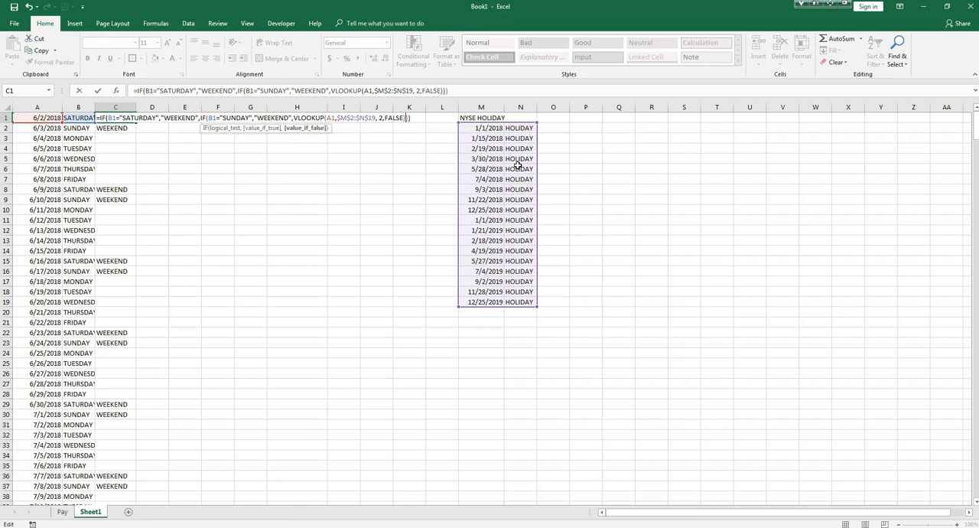
{"action": "key", "text": "Return"}
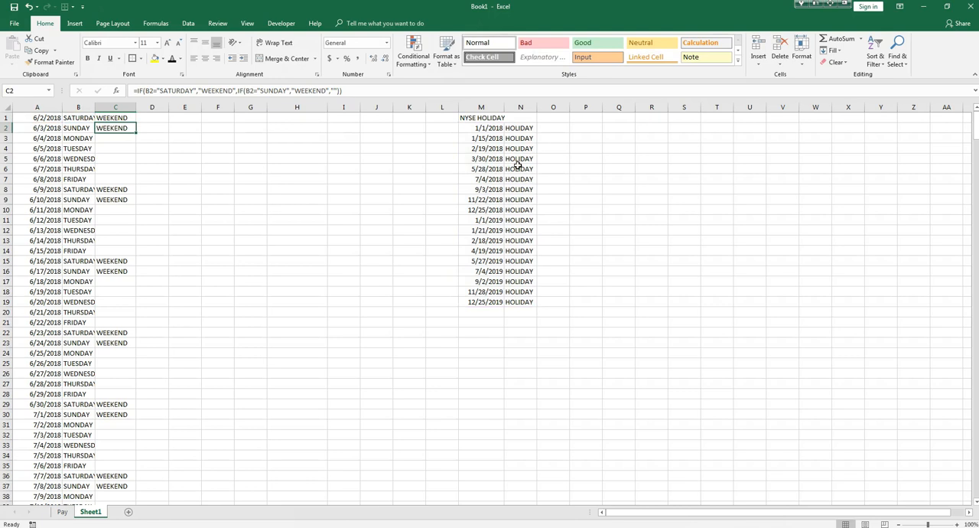
Fill the C1 formula down column C through row 71 and review the flags beside the dates.
{"action": "left_click", "coordinate": [130, 116]}
{"action": "double_click", "coordinate": [136, 123]}
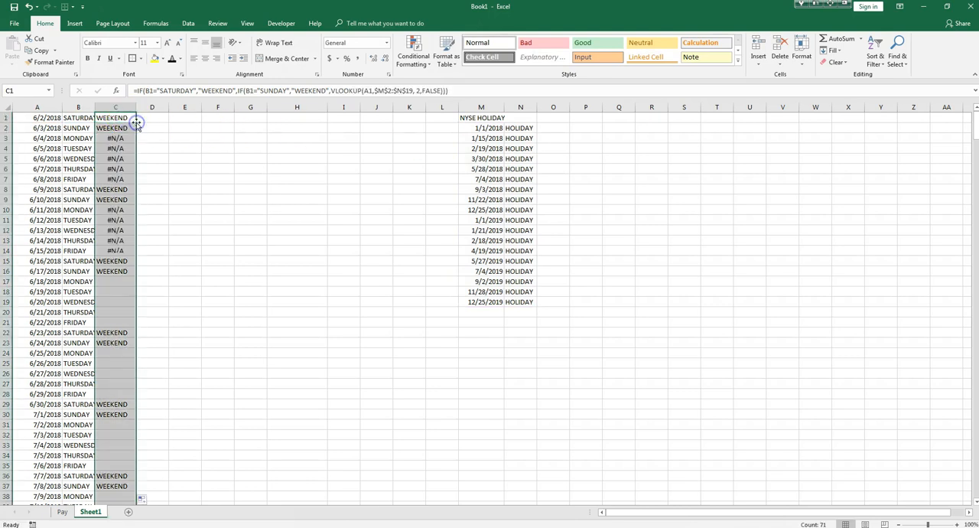
{"action": "scroll", "coordinate": [134, 260], "scroll_direction": "down", "scroll_amount": 4}
{"action": "scroll", "coordinate": [133, 261], "scroll_direction": "down", "scroll_amount": 2}
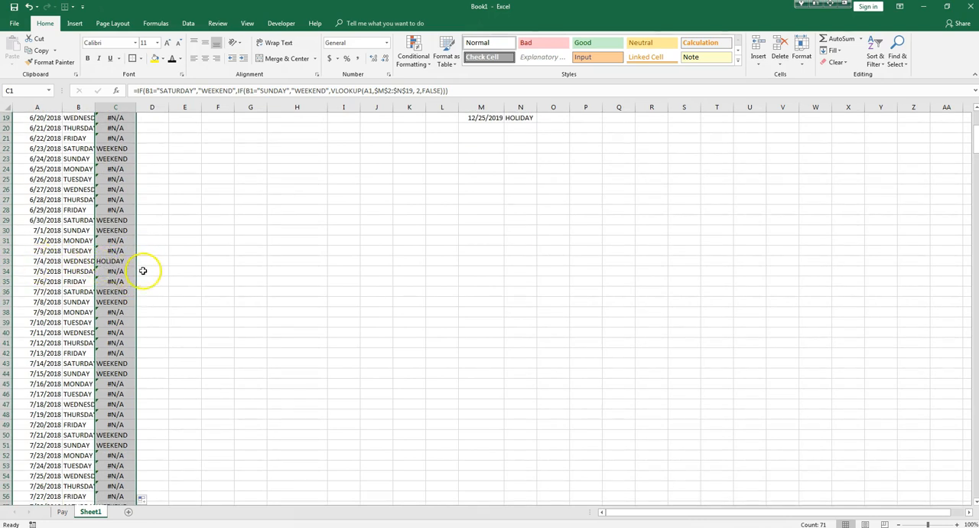
{"action": "scroll", "coordinate": [126, 325], "scroll_direction": "down", "scroll_amount": 12}
{"action": "scroll", "coordinate": [121, 327], "scroll_direction": "up", "scroll_amount": 18}
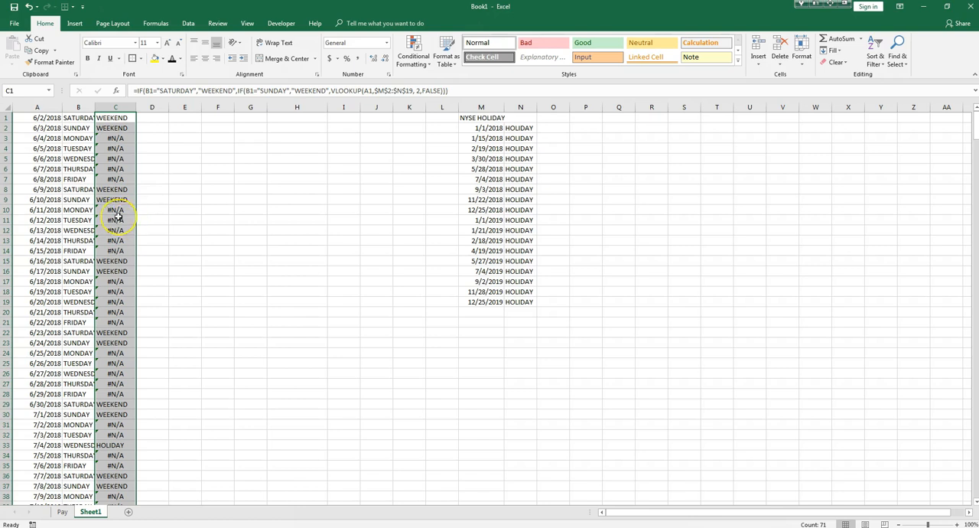
Insert an opening IFERROR( before the first IF in the C1 formula.
{"action": "double_click", "coordinate": [114, 120]}
{"action": "left_click", "coordinate": [104, 118]}
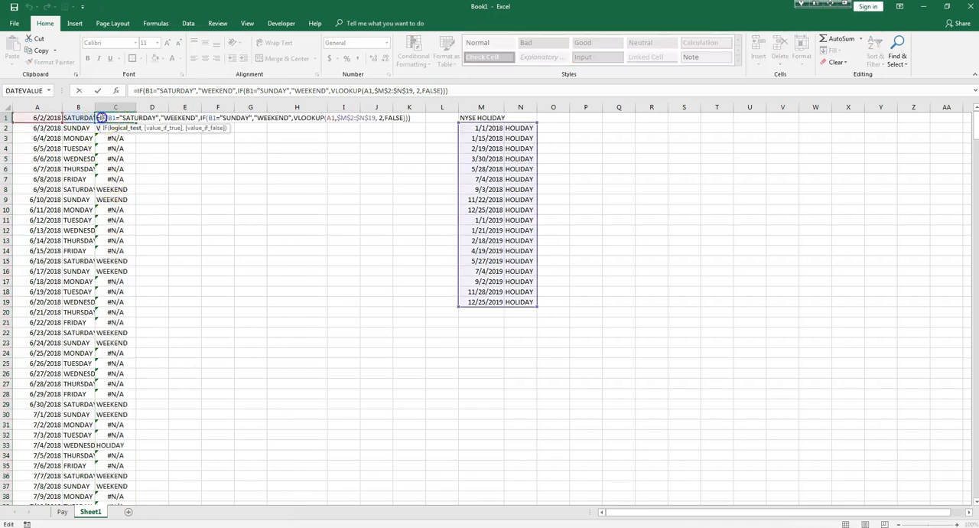
{"action": "key", "text": "End"}
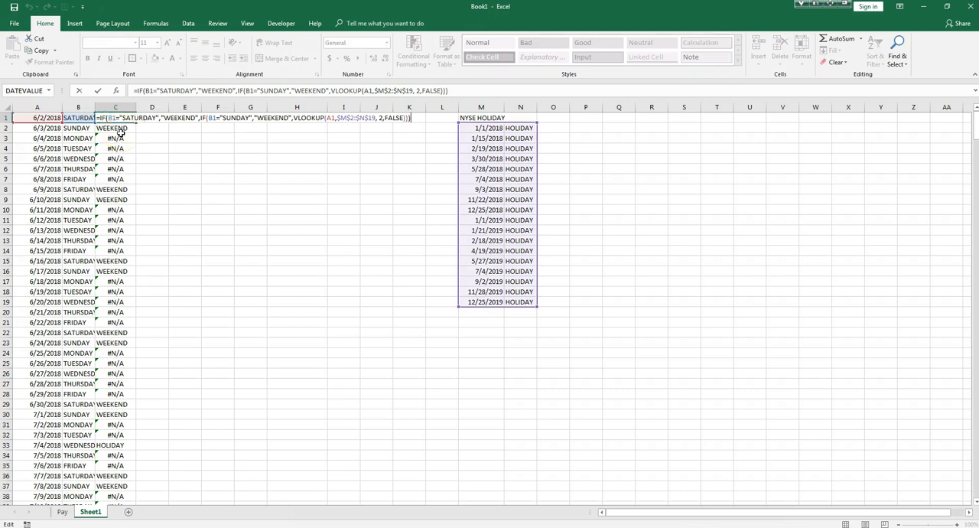
{"action": "left_click", "coordinate": [100, 117]}
{"action": "type", "text": "IFERROR"}
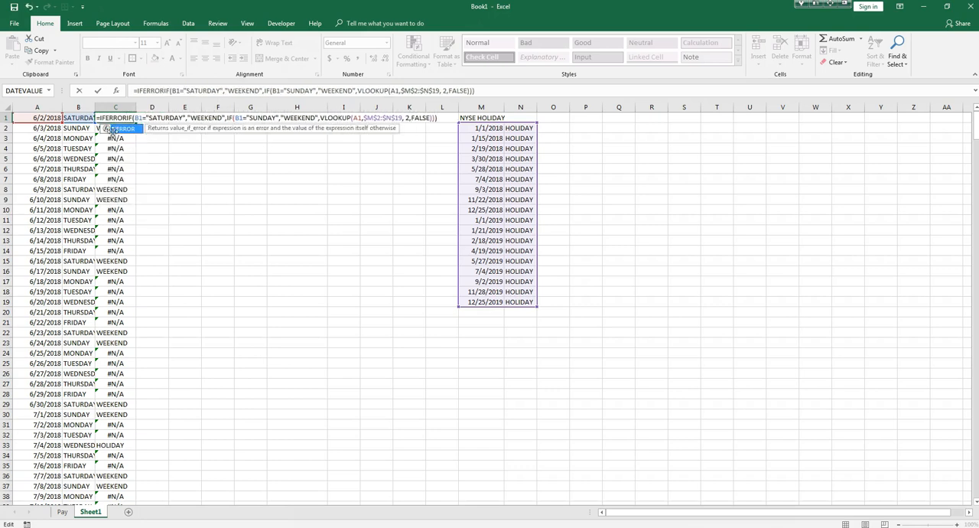
{"action": "type", "text": "("}
{"action": "left_click", "coordinate": [128, 119]}
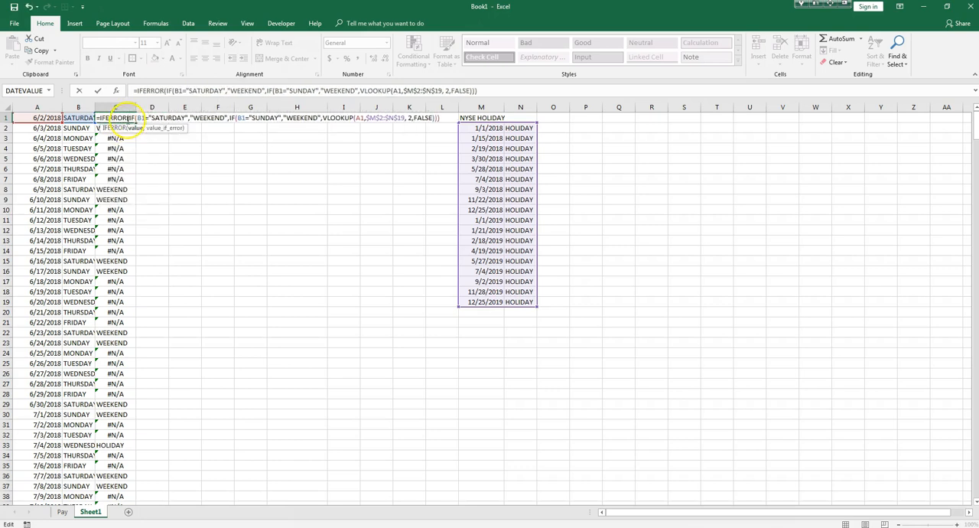
Finish the IFERROR in C1 by using the whole nested IF as its value and an empty string "" for errors.
{"action": "left_click", "coordinate": [442, 118]}
{"action": "left_click", "coordinate": [128, 118]}
{"action": "left_click_drag", "start_coordinate": [131, 118], "coordinate": [424, 120]}
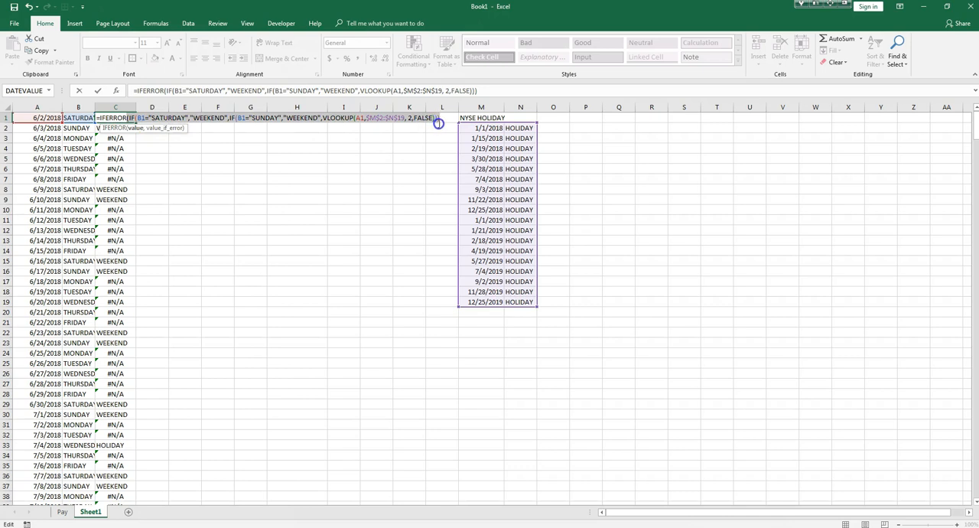
{"action": "left_click", "coordinate": [442, 121]}
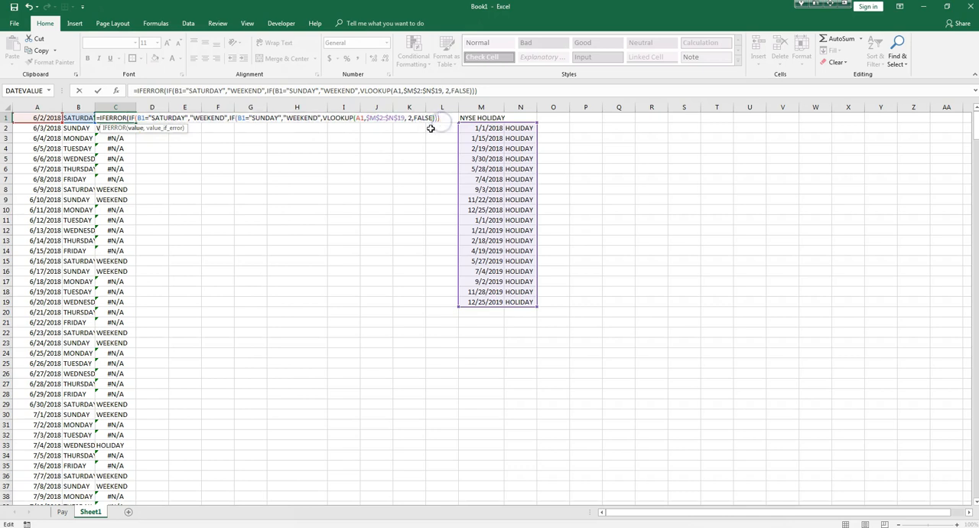
{"action": "type", "text": ","}
{"action": "left_click", "coordinate": [410, 131]}
{"action": "left_click", "coordinate": [441, 117]}
{"action": "key", "text": "Return"}
Fill the IFERROR formula from C1 down to C71 and look over the weekend and holiday flags.
{"action": "left_click", "coordinate": [124, 118]}
{"action": "left_click", "coordinate": [139, 123]}
{"action": "left_click", "coordinate": [132, 119]}
{"action": "double_click", "coordinate": [138, 121]}
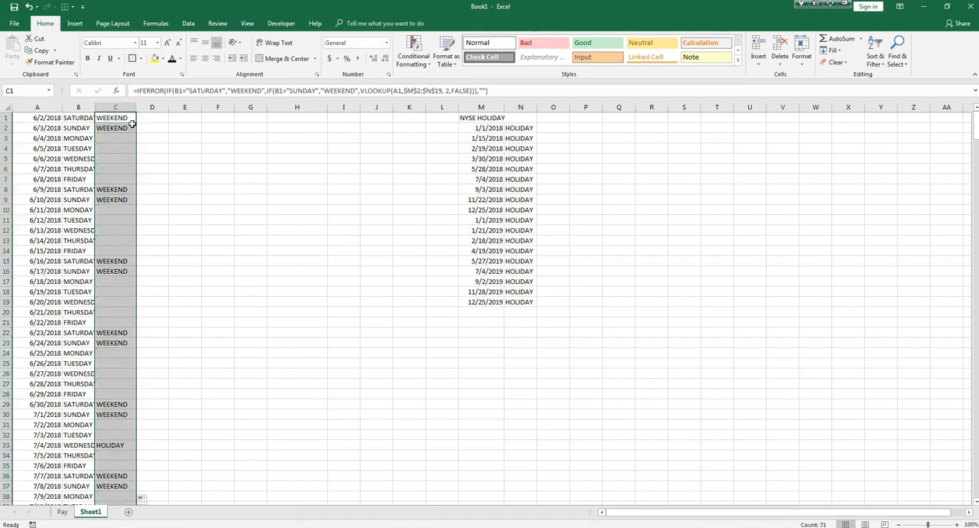
{"action": "scroll", "coordinate": [124, 150], "scroll_direction": "down", "scroll_amount": 8}
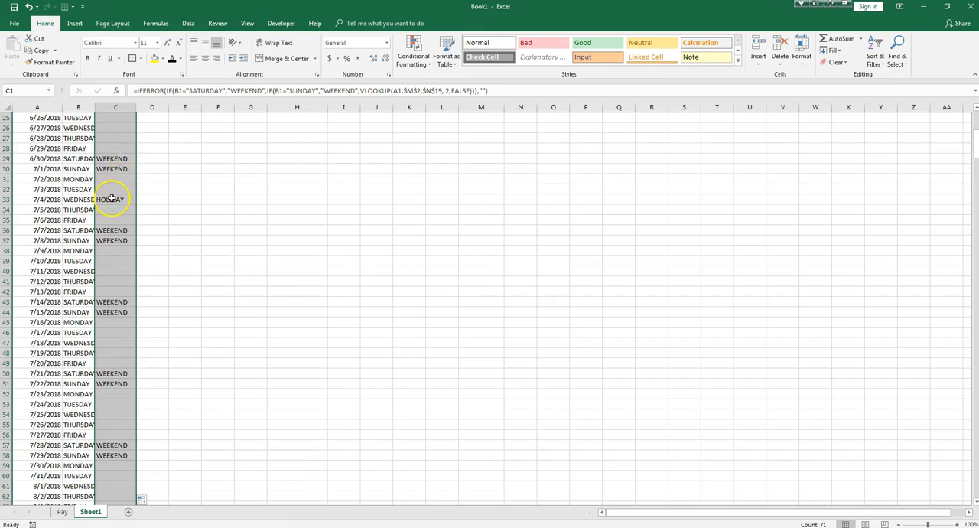
{"action": "scroll", "coordinate": [113, 207], "scroll_direction": "down", "scroll_amount": 6}
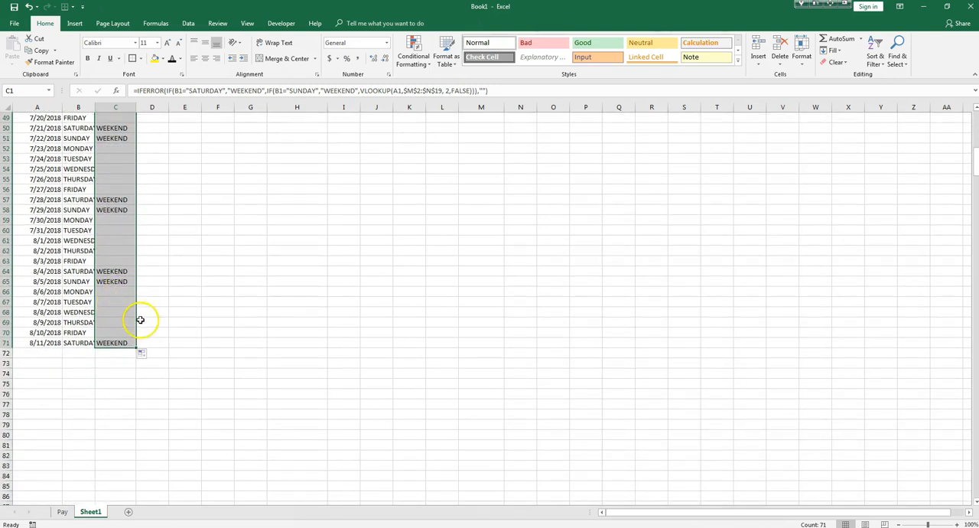
{"action": "scroll", "coordinate": [137, 321], "scroll_direction": "up", "scroll_amount": 14}
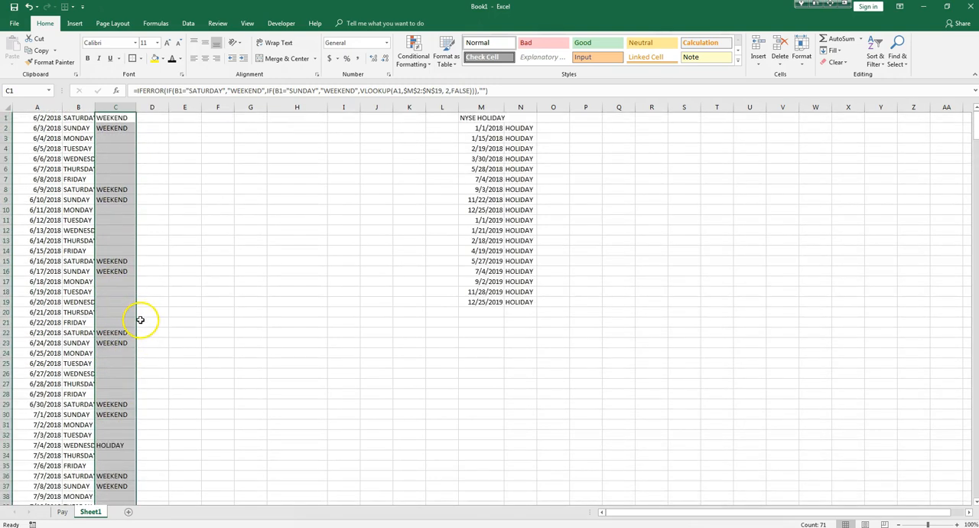
Remove the dollar signs from the VLOOKUP range in C1 so it reads M2:N19.
{"action": "left_click", "coordinate": [121, 119]}
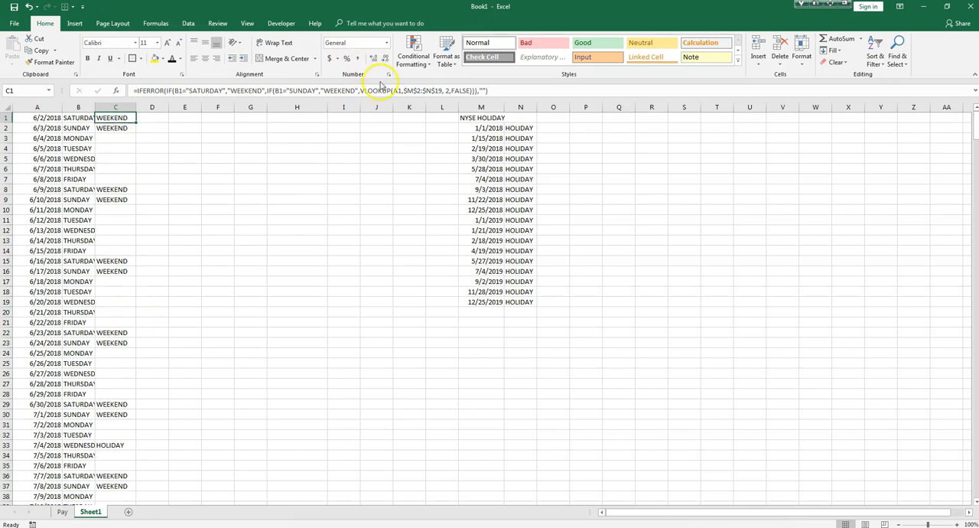
{"action": "double_click", "coordinate": [132, 117]}
{"action": "left_click", "coordinate": [371, 118]}
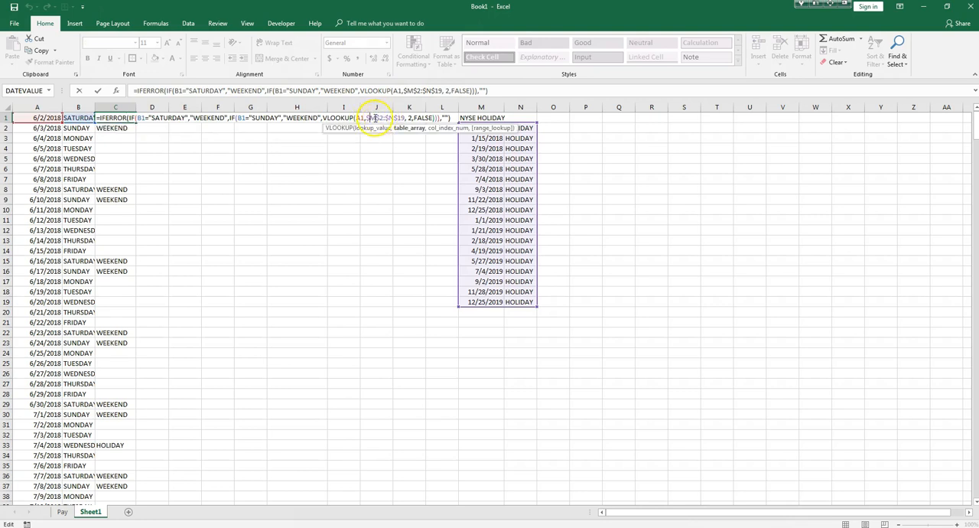
{"action": "key", "text": "BackSpace"}
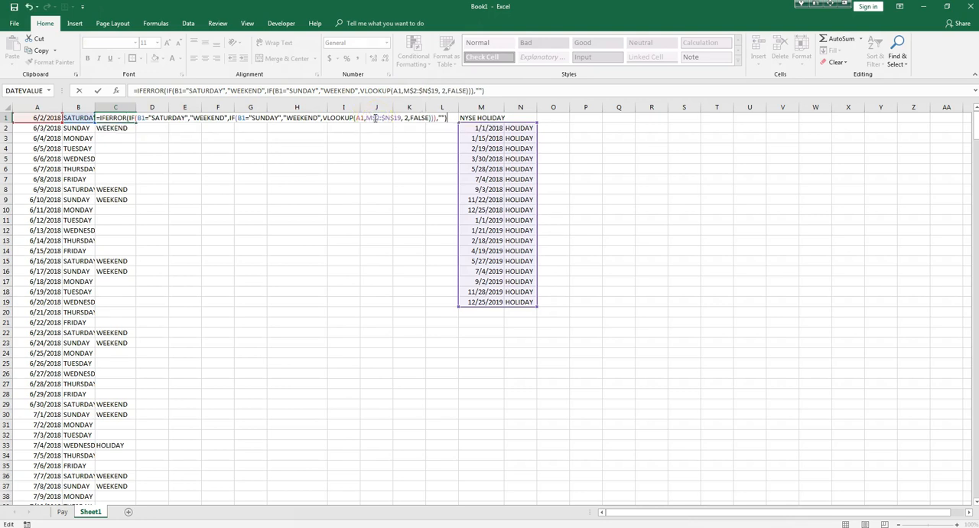
{"action": "left_click", "coordinate": [374, 118]}
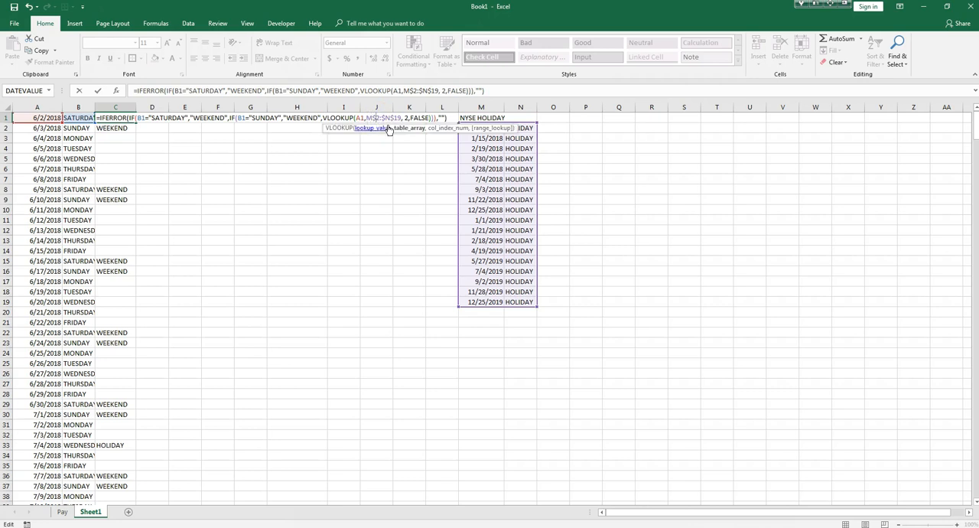
{"action": "key", "text": "BackSpace"}
{"action": "left_click", "coordinate": [383, 118]}
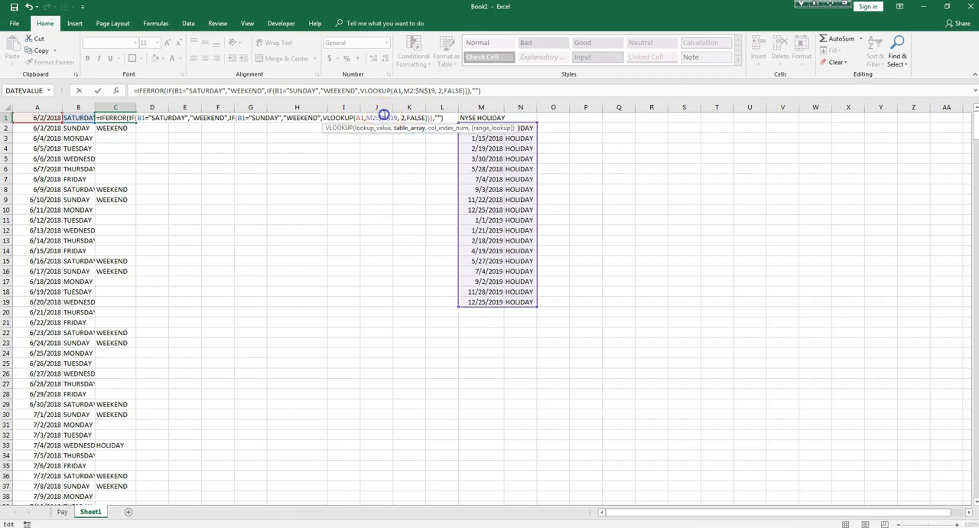
{"action": "key", "text": "BackSpace"}
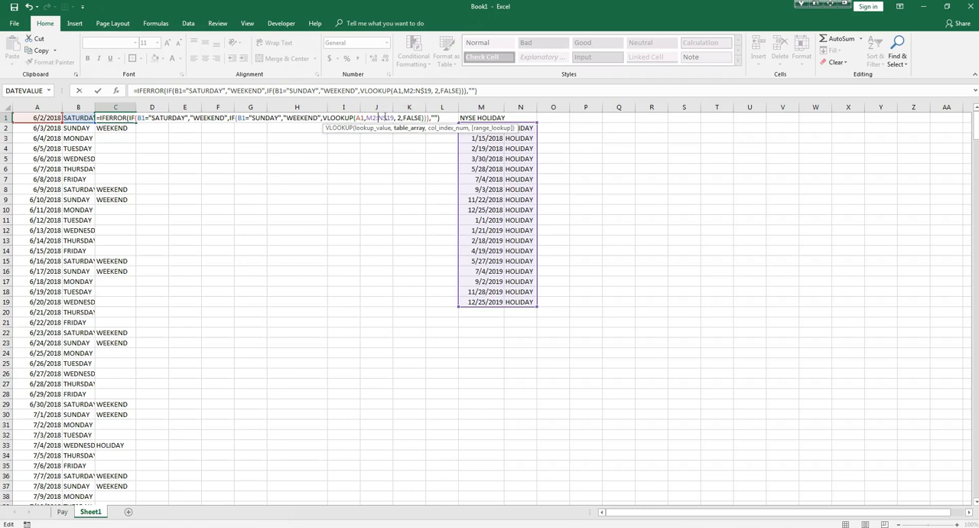
{"action": "left_click", "coordinate": [389, 117]}
{"action": "key", "text": "BackSpace"}
{"action": "key", "text": "Return"}
Fill the C1 formula with the relative lookup range down column C through row 71 and review the holiday flags.
{"action": "left_click", "coordinate": [111, 118]}
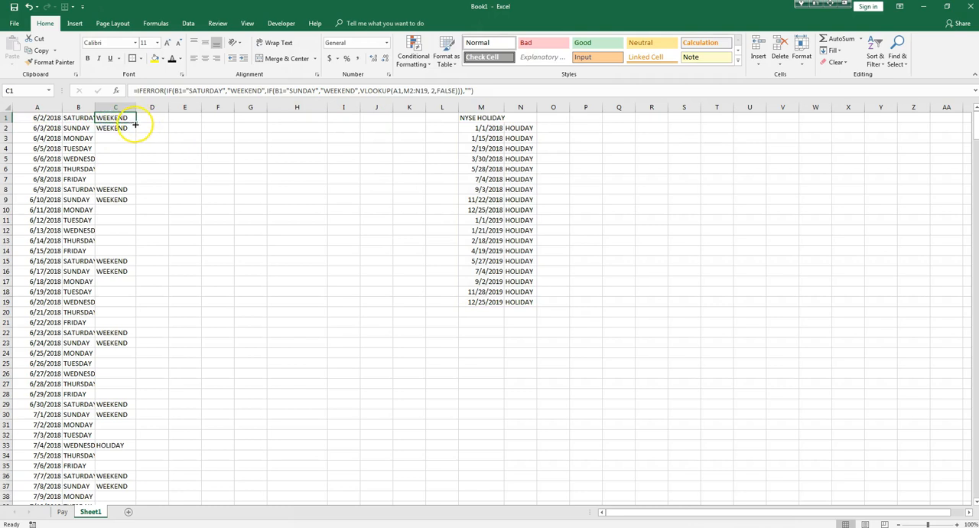
{"action": "double_click", "coordinate": [135, 123]}
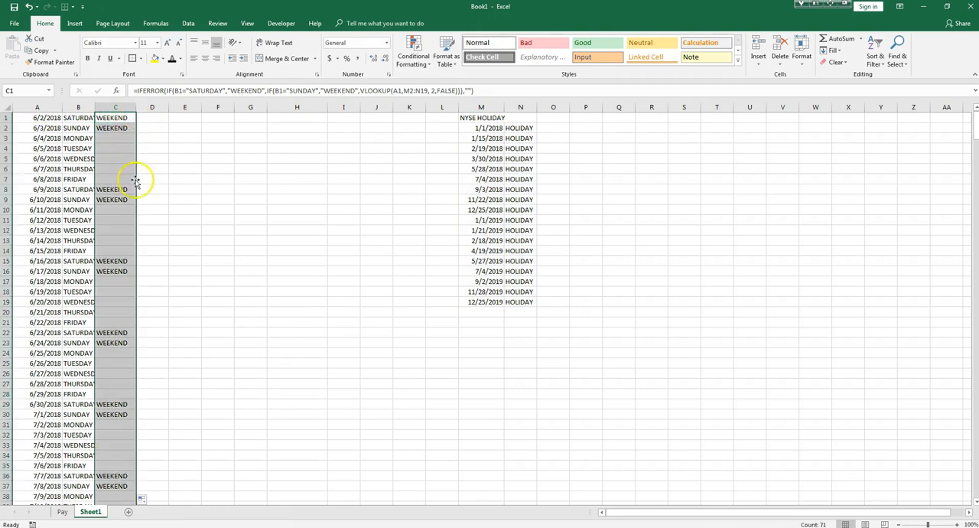
{"action": "scroll", "coordinate": [136, 230], "scroll_direction": "down", "scroll_amount": 18}
{"action": "scroll", "coordinate": [132, 238], "scroll_direction": "up", "scroll_amount": 12}
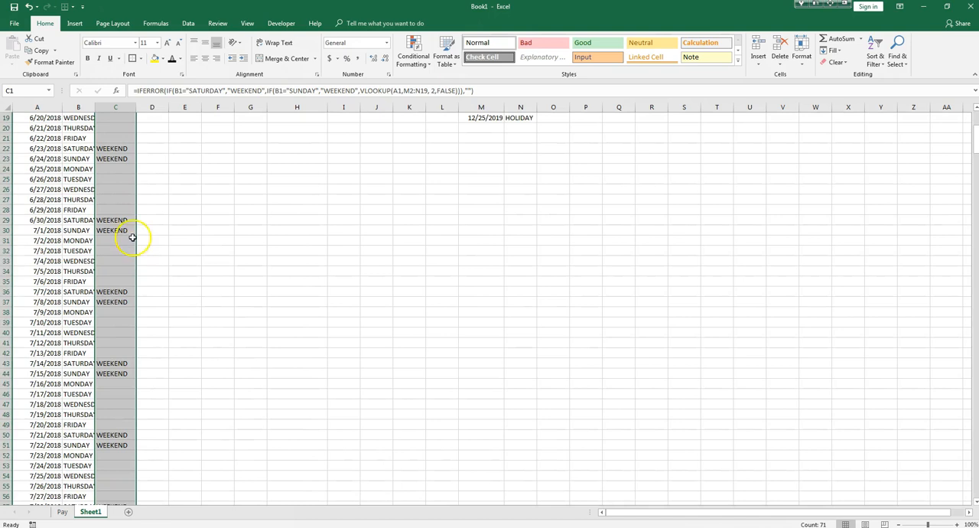
{"action": "scroll", "coordinate": [120, 200], "scroll_direction": "up", "scroll_amount": 6}
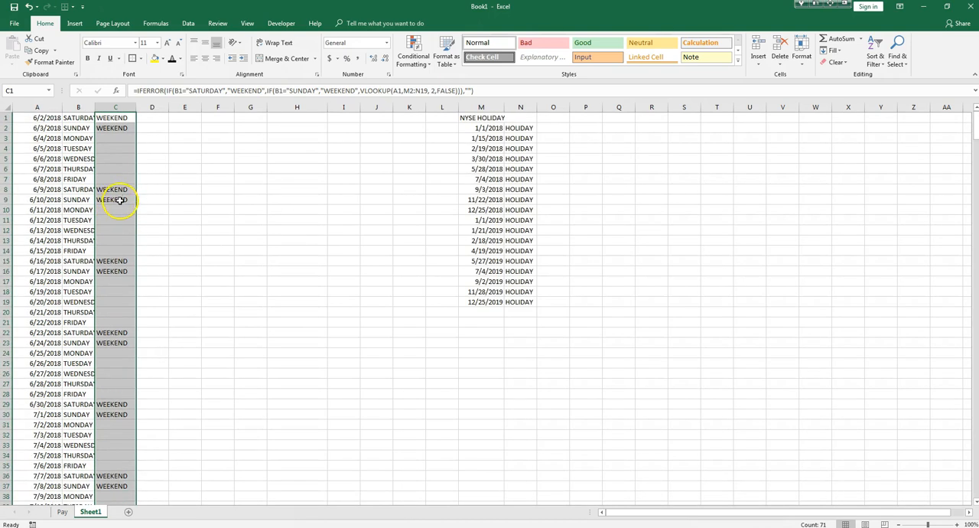
Examine which lookup range the filled formula in C8 refers to.
{"action": "left_click", "coordinate": [116, 190]}
{"action": "double_click", "coordinate": [117, 190]}
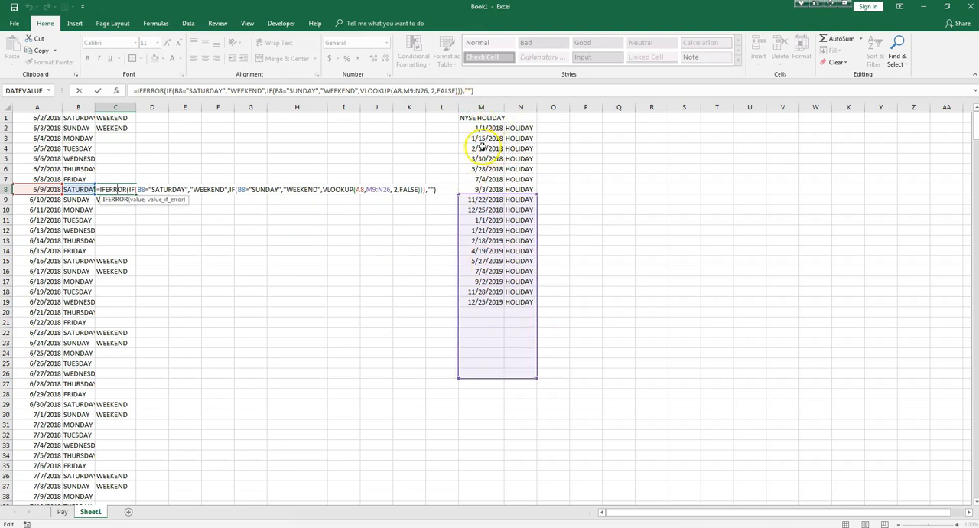
{"action": "key", "text": "Return"}
Make the VLOOKUP range in C1's IFERROR formula absolute so it reads $M$2:$N$19.
{"action": "double_click", "coordinate": [123, 118]}
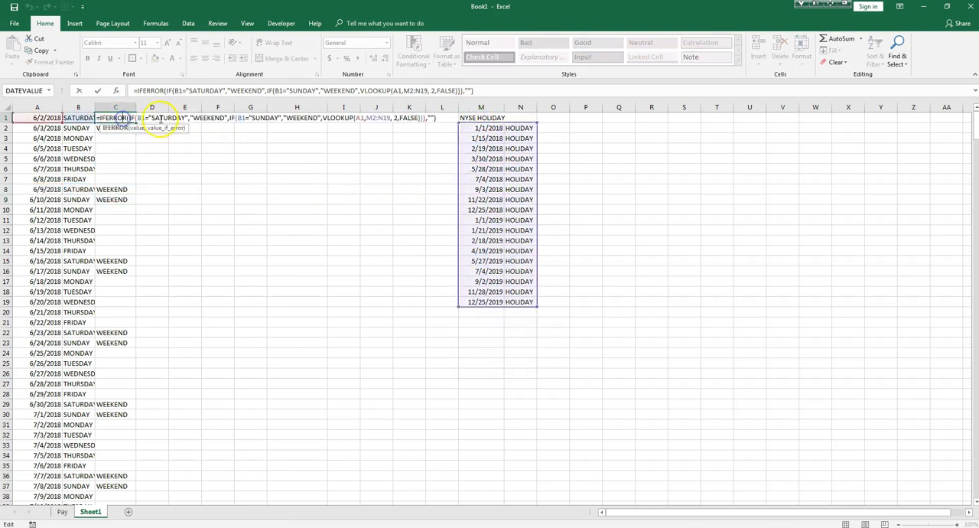
{"action": "left_click", "coordinate": [365, 119]}
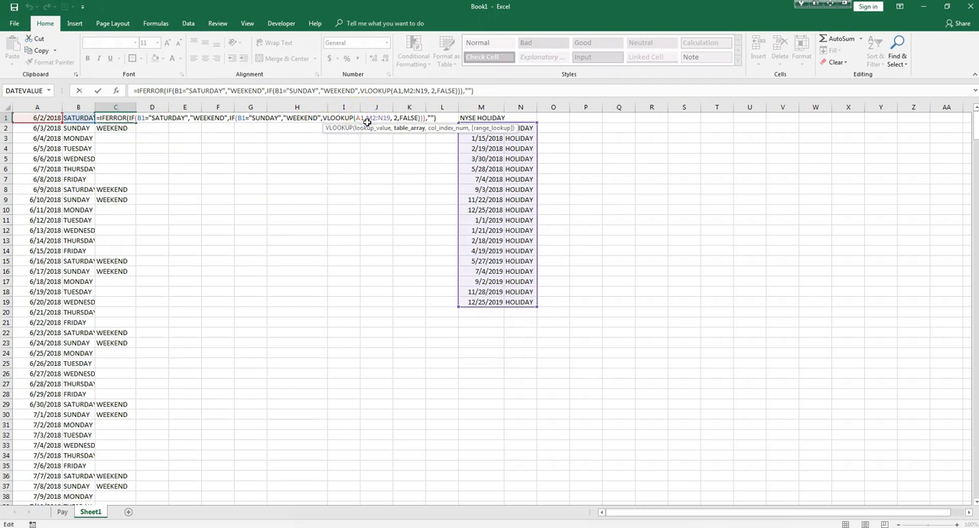
{"action": "type", "text": "$M"}
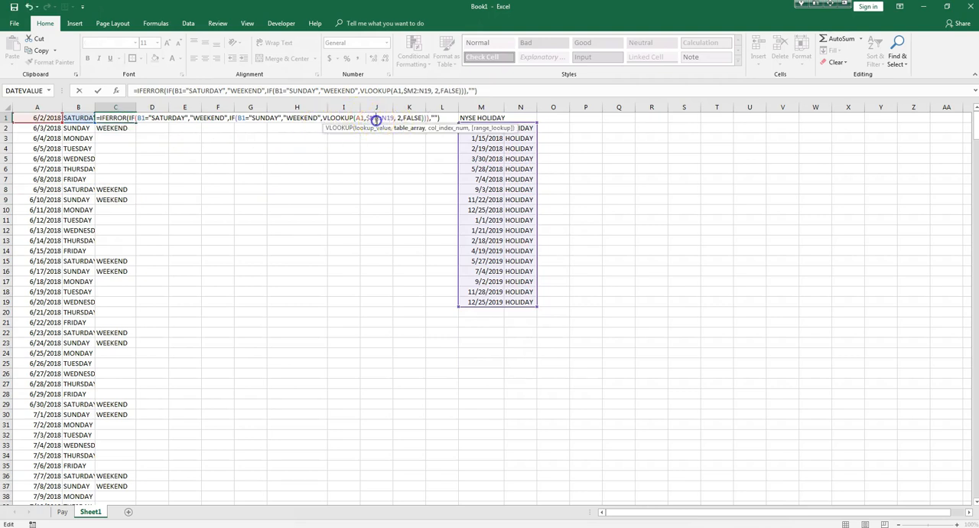
{"action": "type", "text": "$"}
{"action": "left_click", "coordinate": [403, 121]}
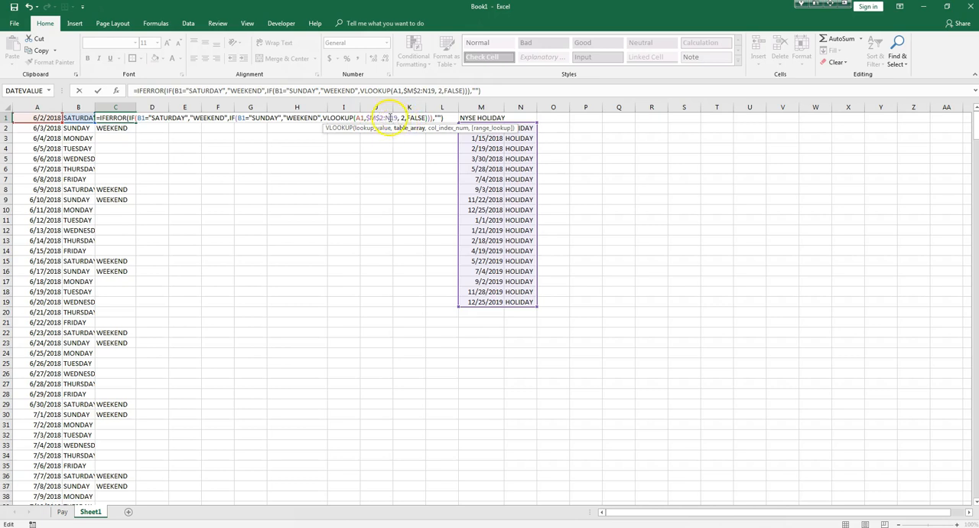
{"action": "type", "text": "$"}
{"action": "left_click", "coordinate": [396, 119]}
{"action": "left_click", "coordinate": [401, 130]}
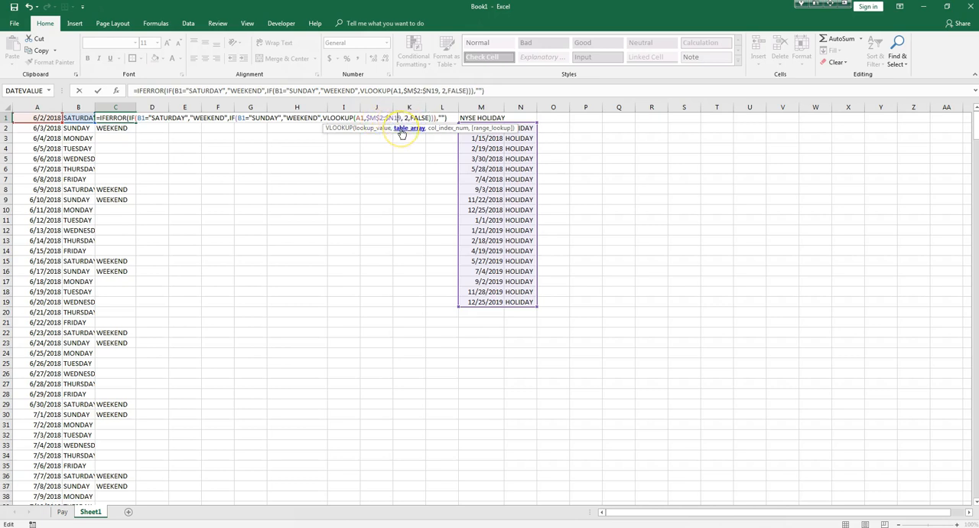
{"action": "key", "text": "Return"}
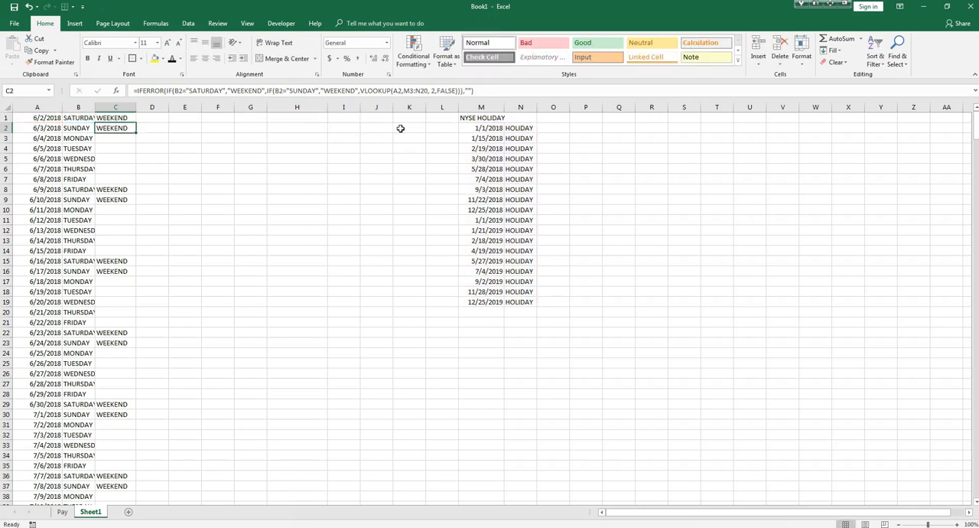
Fill the C1 formula with the absolute range down column C through row 71 and check the lookup range in C16.
{"action": "left_click", "coordinate": [128, 118]}
{"action": "double_click", "coordinate": [137, 122]}
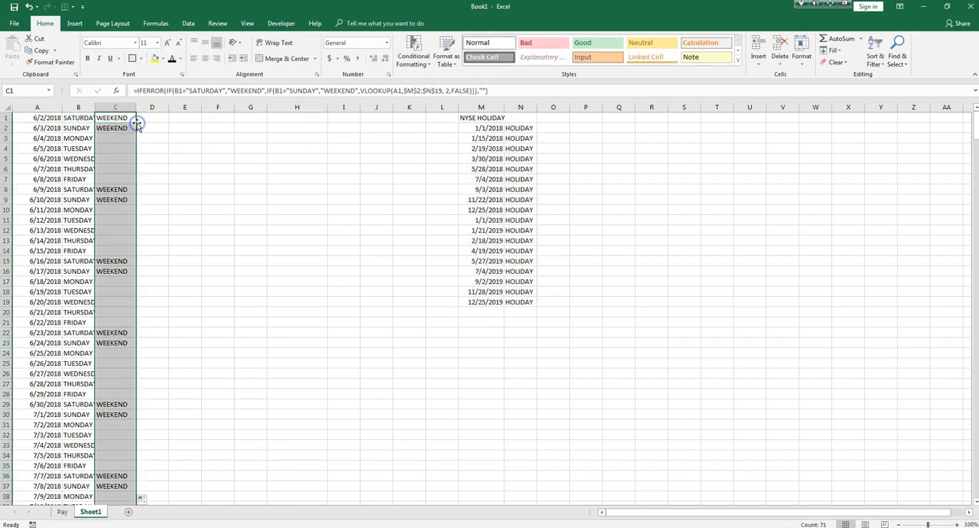
{"action": "left_click", "coordinate": [111, 271]}
{"action": "double_click", "coordinate": [111, 271]}
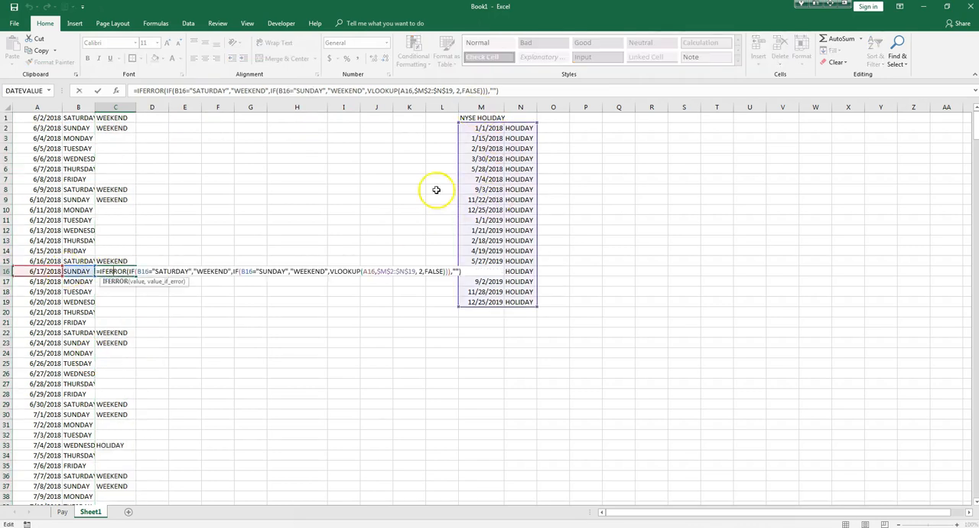
{"action": "key", "text": "Return"}
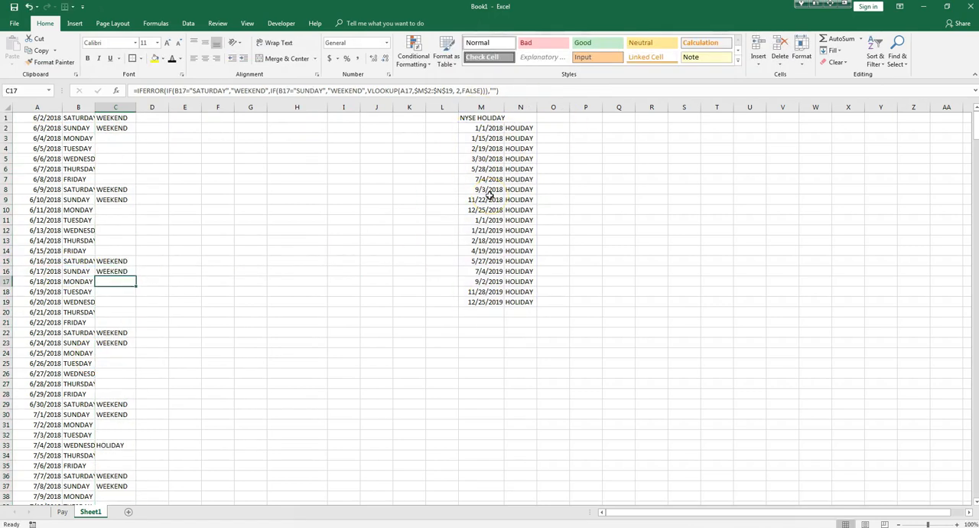
{"action": "scroll", "coordinate": [184, 195], "scroll_direction": "down", "scroll_amount": 2}
{"action": "scroll", "coordinate": [185, 199], "scroll_direction": "down", "scroll_amount": 14}
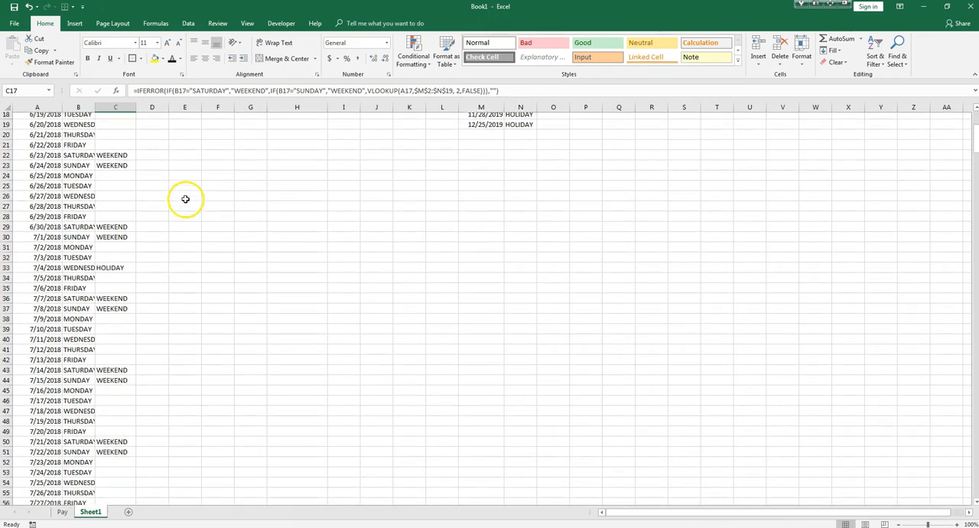
{"action": "scroll", "coordinate": [183, 297], "scroll_direction": "up", "scroll_amount": 16}
{"action": "middle_click", "coordinate": [198, 309]}
Insert a blank column before the Date column on the Pay sheet.
{"action": "left_click", "coordinate": [62, 512]}
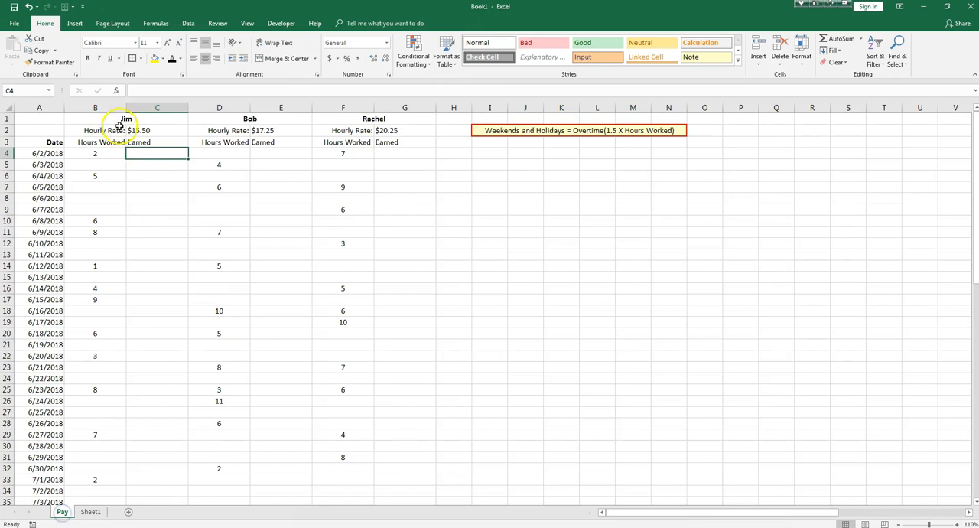
{"action": "left_click", "coordinate": [46, 104]}
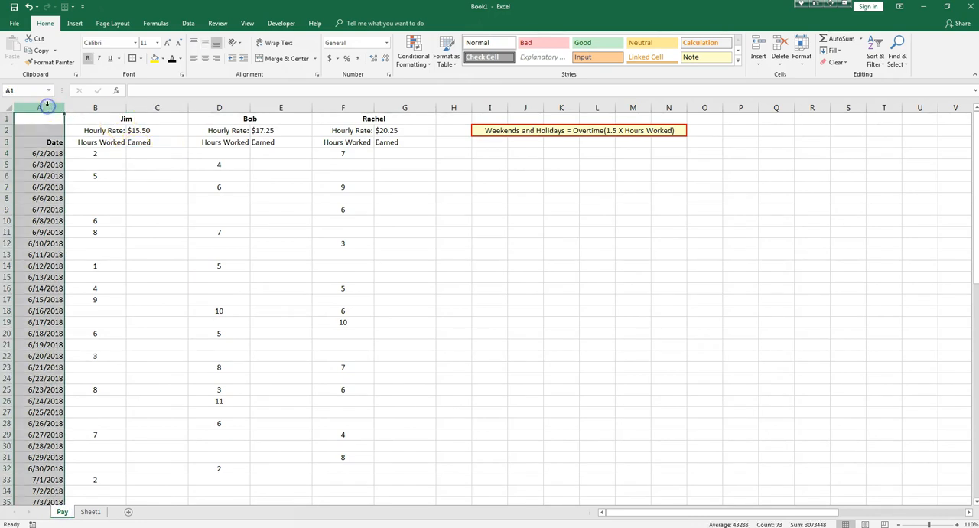
{"action": "right_click", "coordinate": [46, 103]}
{"action": "left_click", "coordinate": [62, 181]}
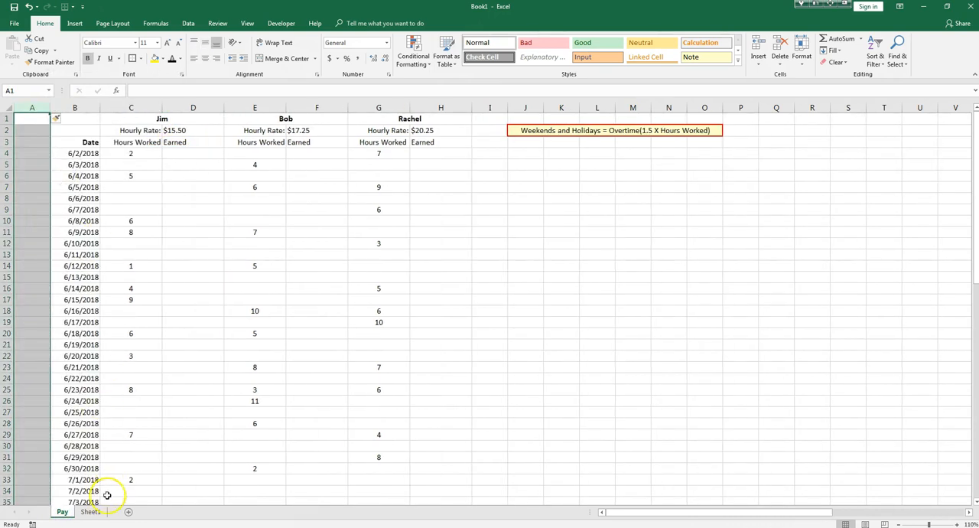
{"action": "left_click", "coordinate": [90, 511]}
{"action": "left_click", "coordinate": [63, 512]}
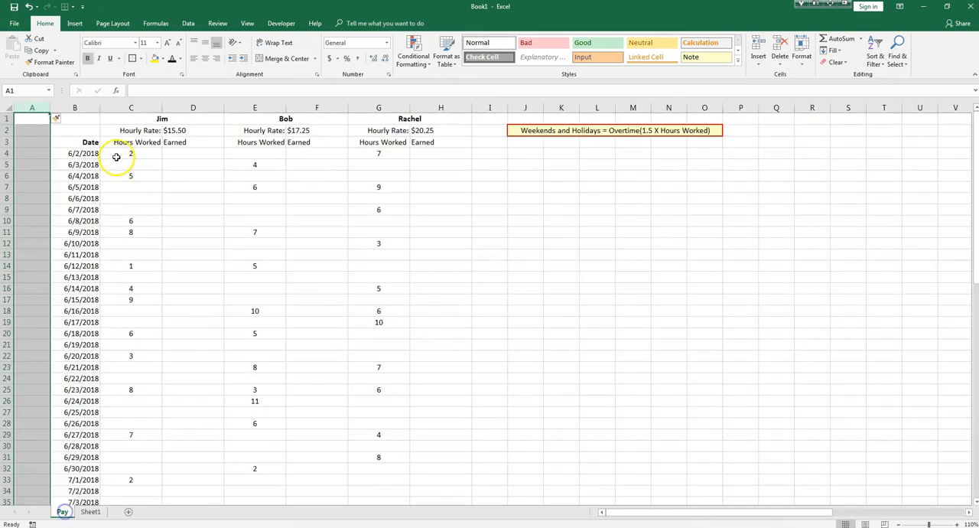
Begin a VLOOKUP formula in A4 of the Pay sheet with B4 as the lookup value.
{"action": "left_click", "coordinate": [44, 153]}
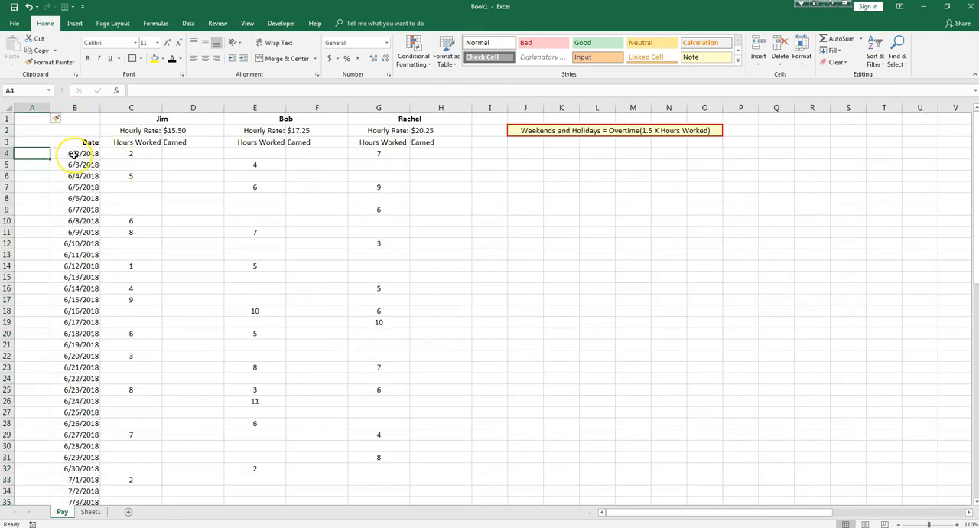
{"action": "type", "text": "=VL"}
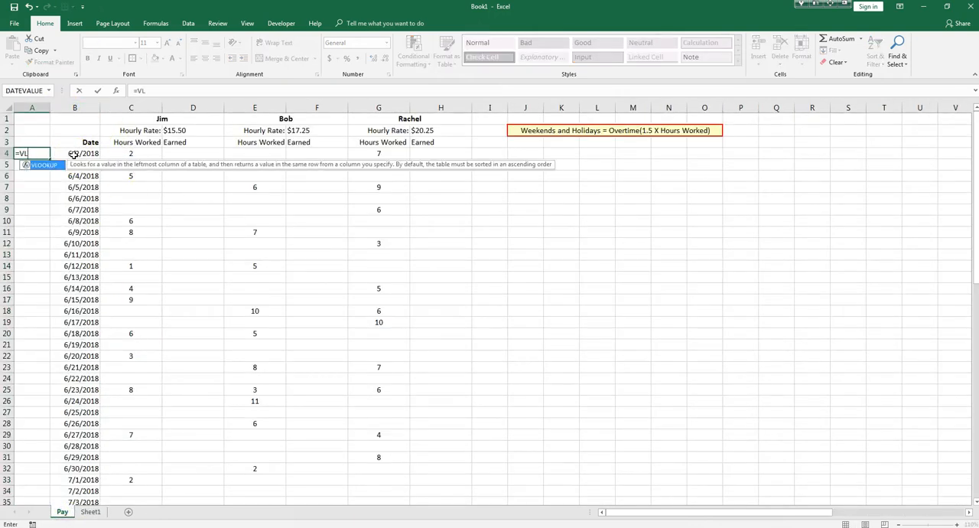
{"action": "type", "text": "OOKUP("}
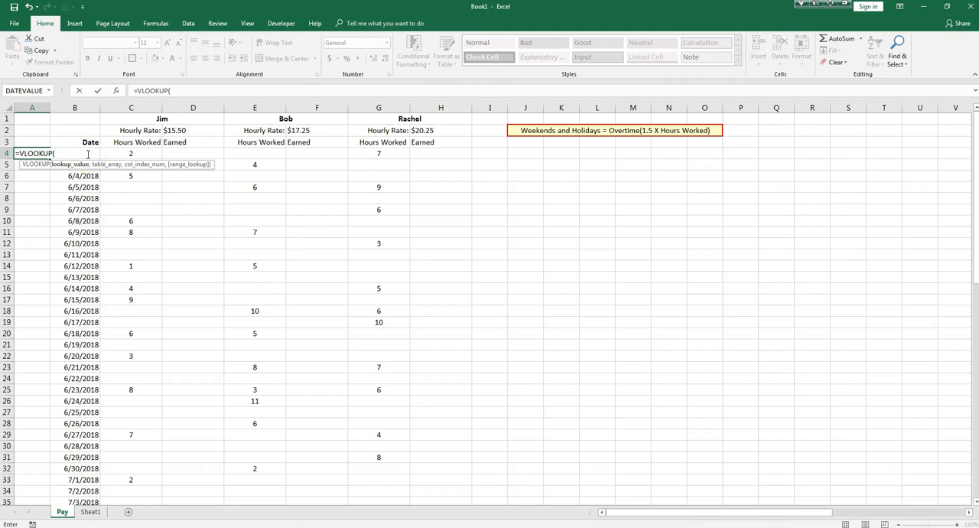
{"action": "type", "text": "B4"}
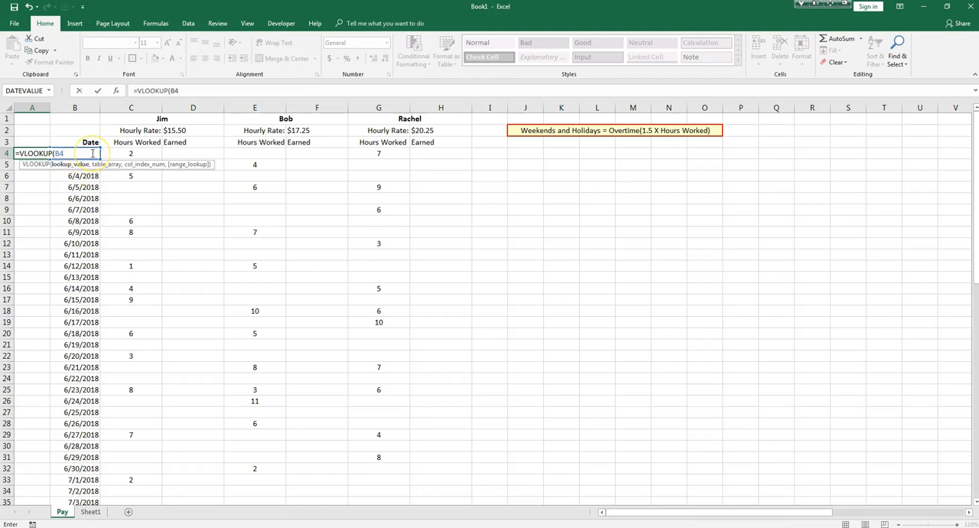
{"action": "type", "text": ","}
Select A1:C71 on Sheet1 as the table array, then return to the Pay sheet and continue to the next argument.
{"action": "left_click", "coordinate": [90, 511]}
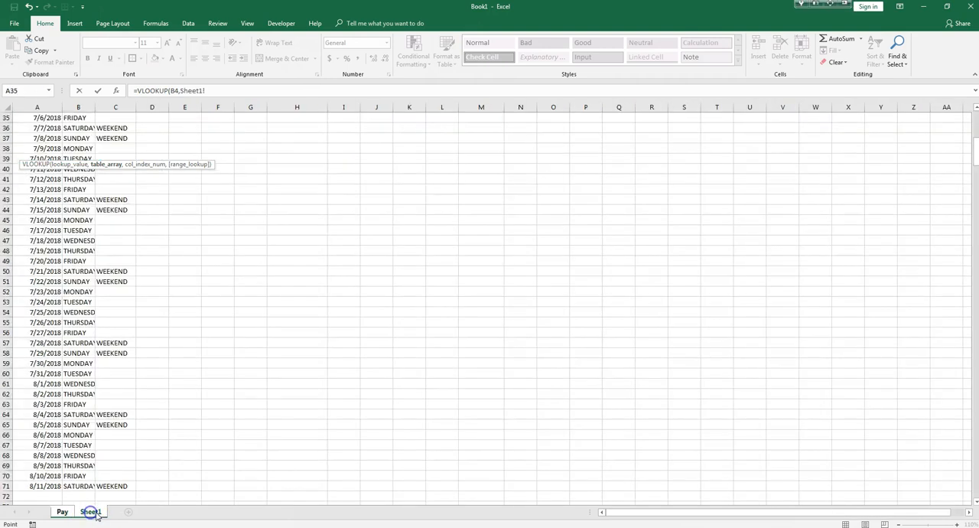
{"action": "scroll", "coordinate": [45, 153], "scroll_direction": "up", "scroll_amount": 11}
{"action": "left_click_drag", "start_coordinate": [40, 120], "coordinate": [83, 493]}
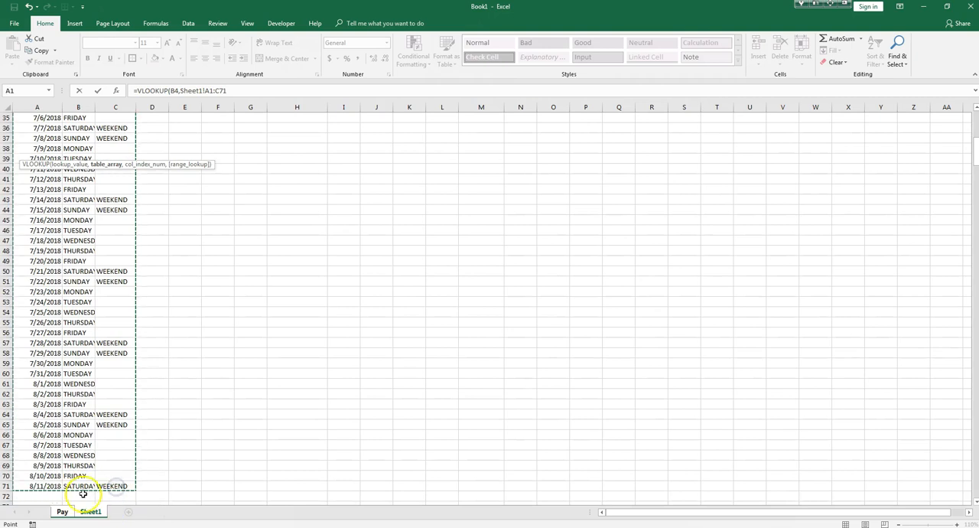
{"action": "left_click", "coordinate": [62, 510]}
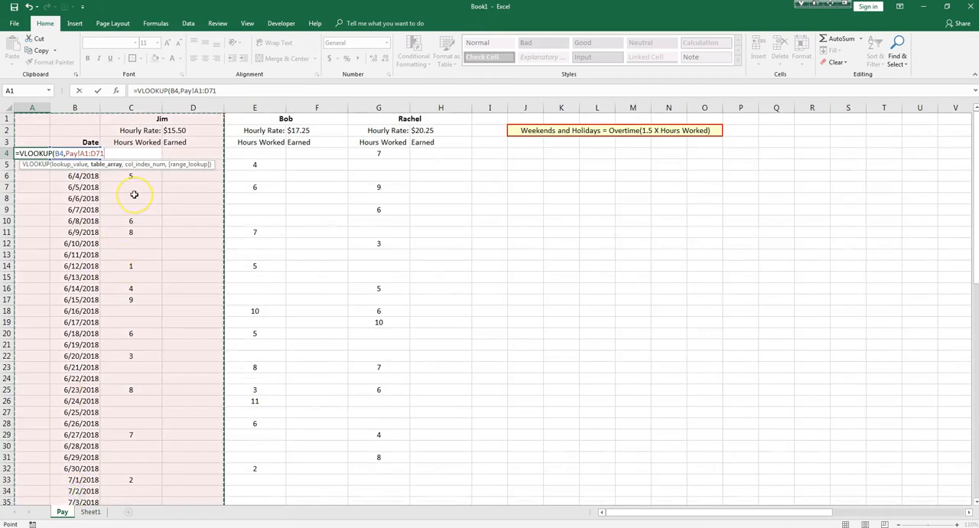
{"action": "type", "text": ","}
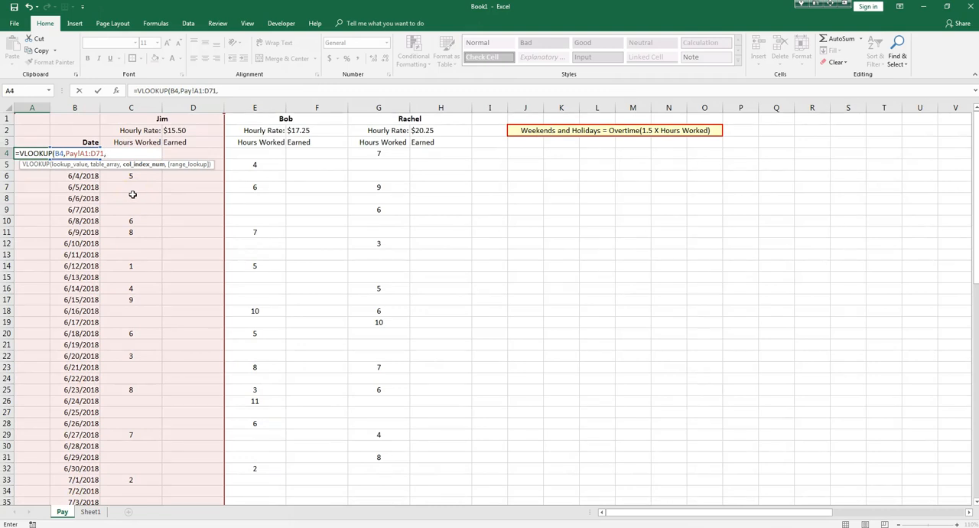
Replace the Pay sheet reference in A4's table array with 'SHEET1'!
{"action": "left_click", "coordinate": [104, 164]}
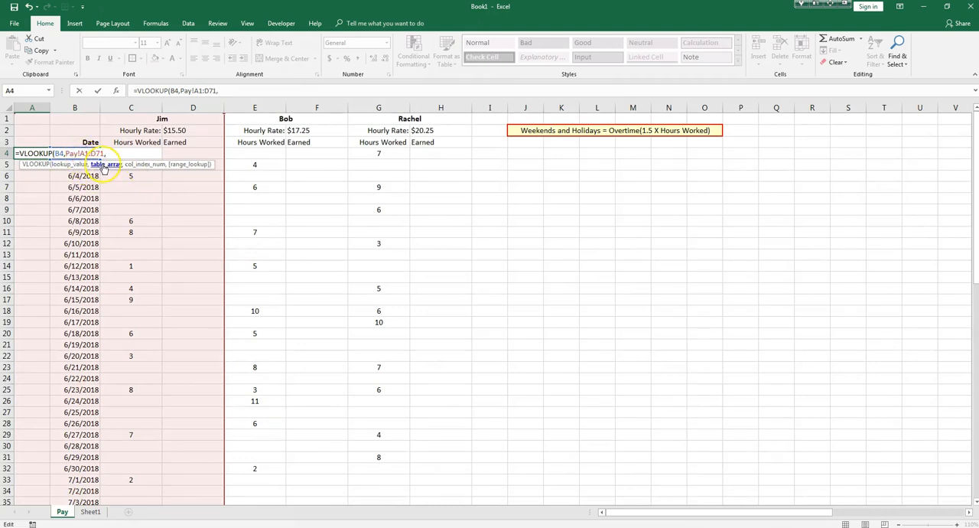
{"action": "key", "text": "BackSpace"}
{"action": "key", "text": "BackSpace"}
{"action": "key", "text": "BackSpace"}
{"action": "key", "text": "BackSpace"}
{"action": "type", "text": "'SHEET"}
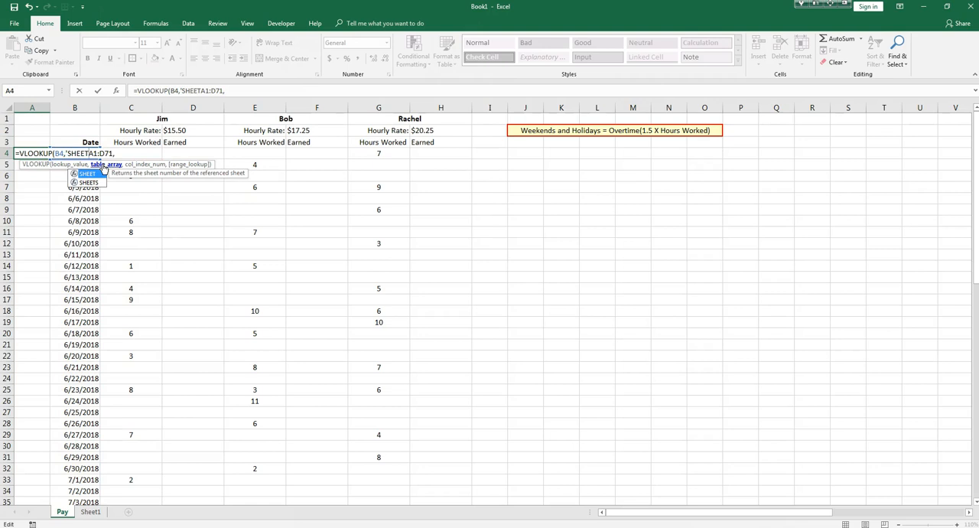
{"action": "type", "text": "1'!"}
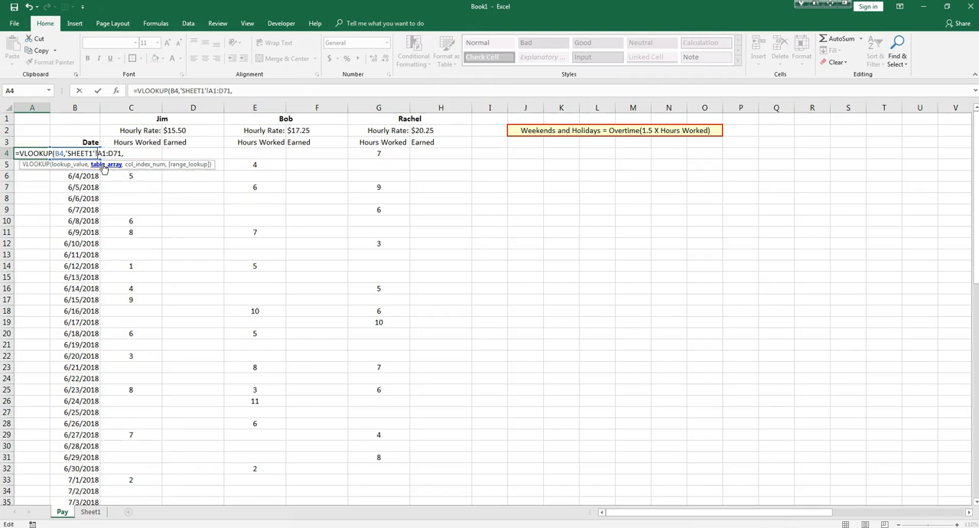
Set the column index of the A4 VLOOKUP to 3, complete the formula and check the flag column on Sheet1.
{"action": "left_click", "coordinate": [138, 154]}
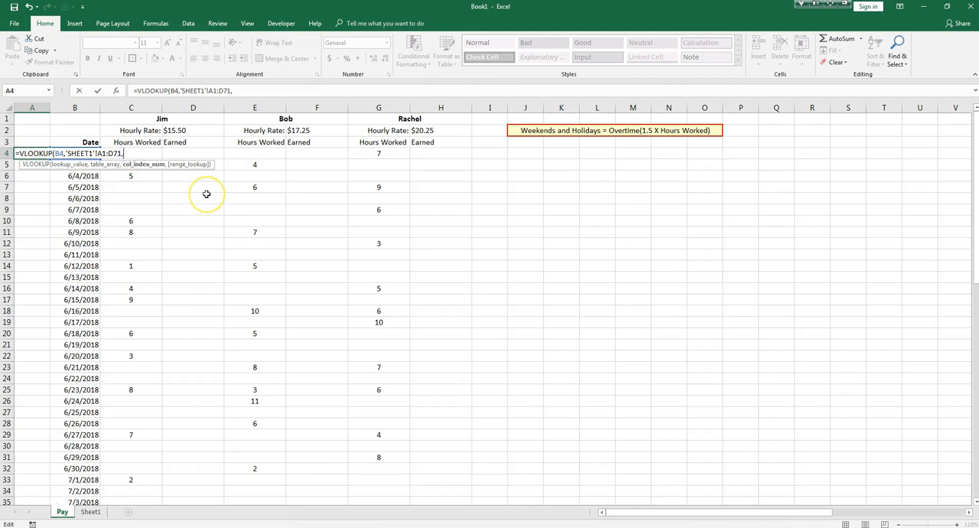
{"action": "type", "text": "3"}
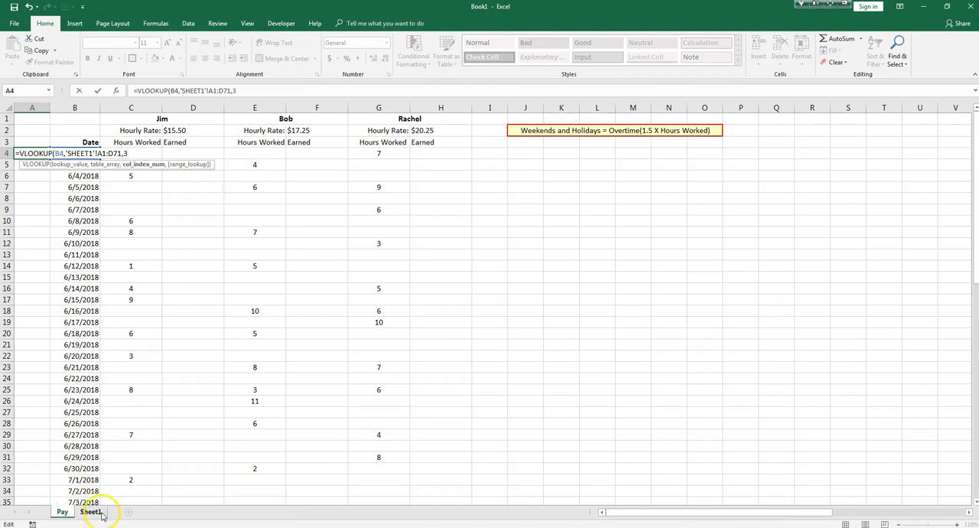
{"action": "left_click", "coordinate": [91, 511]}
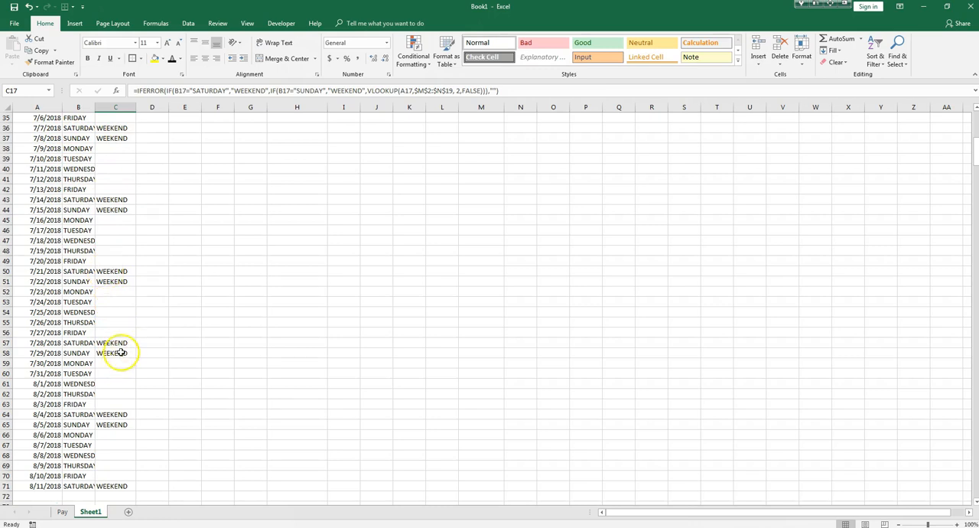
{"action": "left_click", "coordinate": [62, 511]}
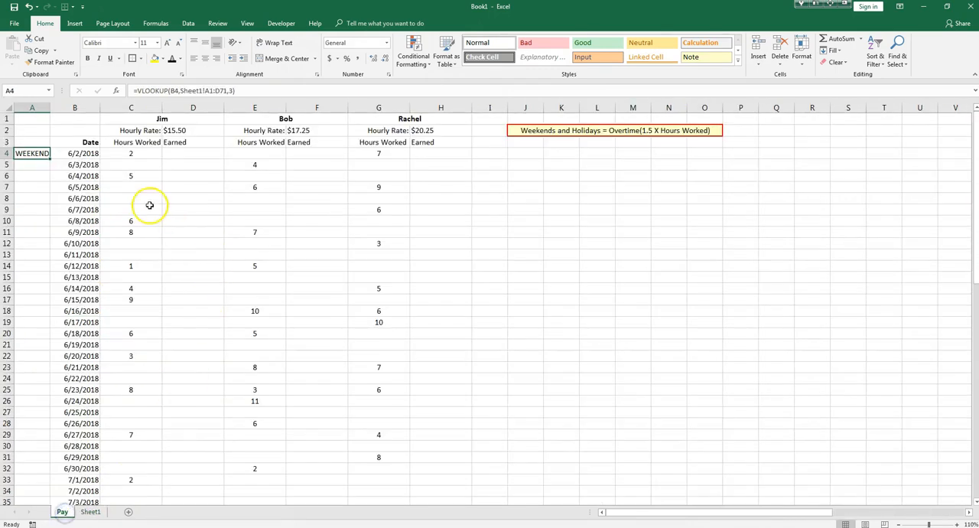
Add FALSE as the range_lookup argument in A4 so the VLOOKUP requires an exact match.
{"action": "double_click", "coordinate": [35, 154]}
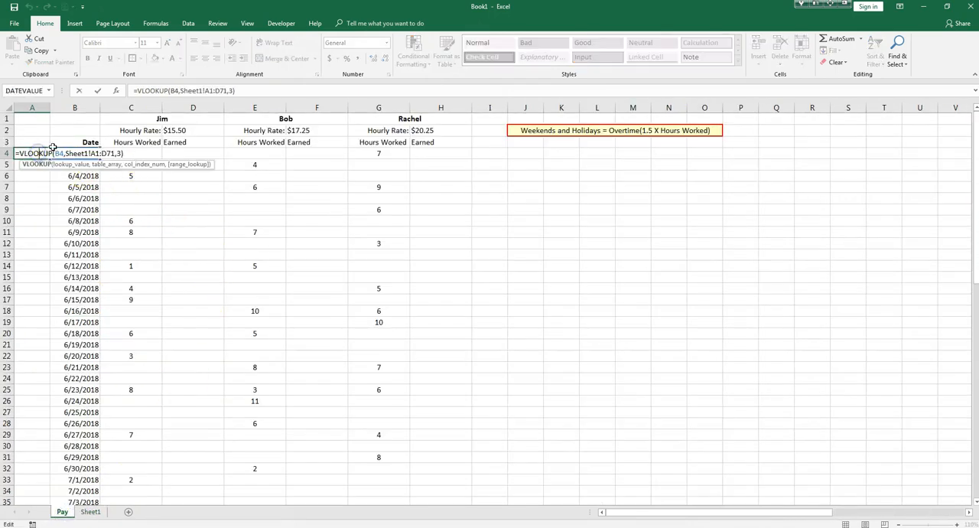
{"action": "left_click", "coordinate": [117, 153]}
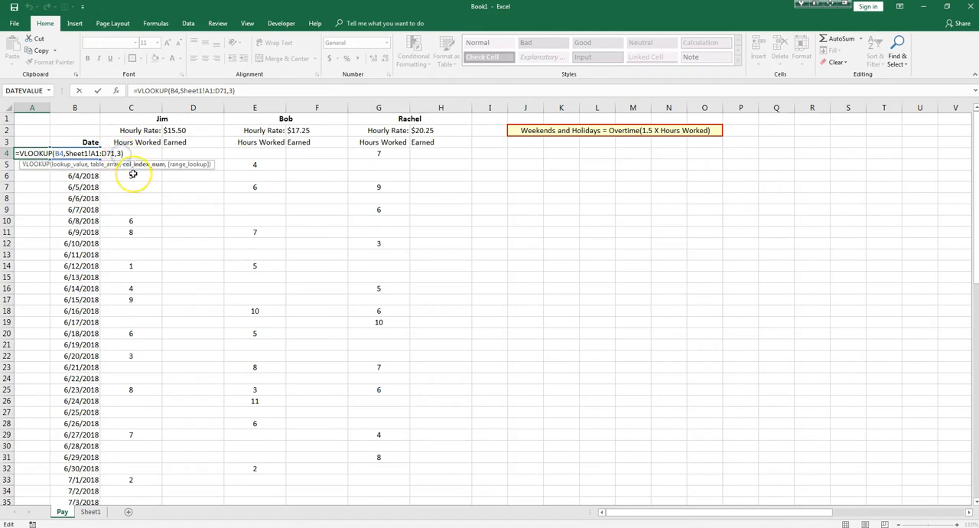
{"action": "type", "text": ","}
{"action": "type", "text": "FALES"}
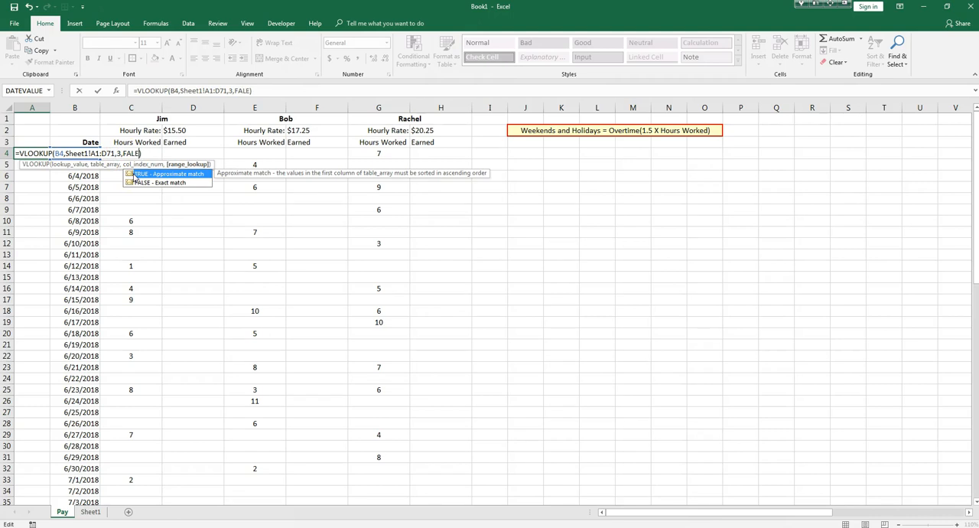
{"action": "key", "text": "Return"}
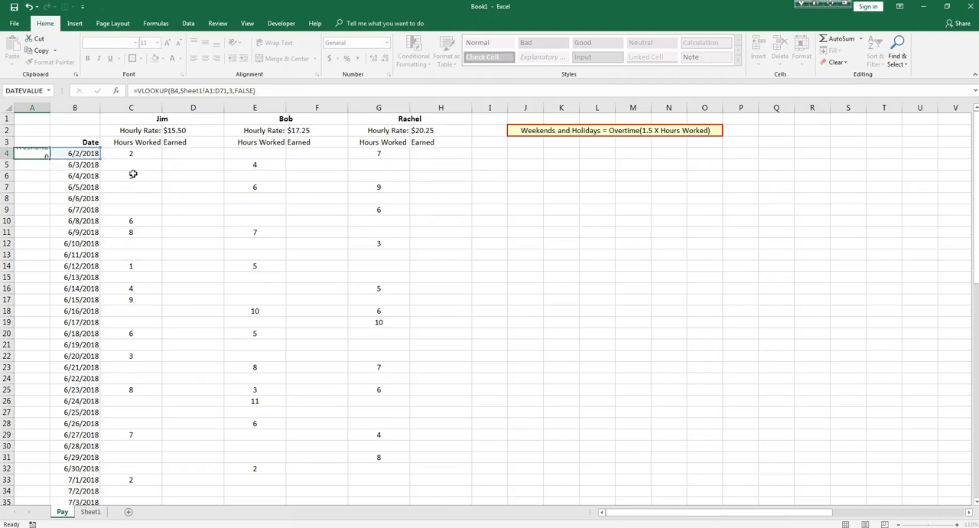
Fill the A4 VLOOKUP down column A alongside the dates and look over the weekend and holiday flags.
{"action": "left_click", "coordinate": [40, 154]}
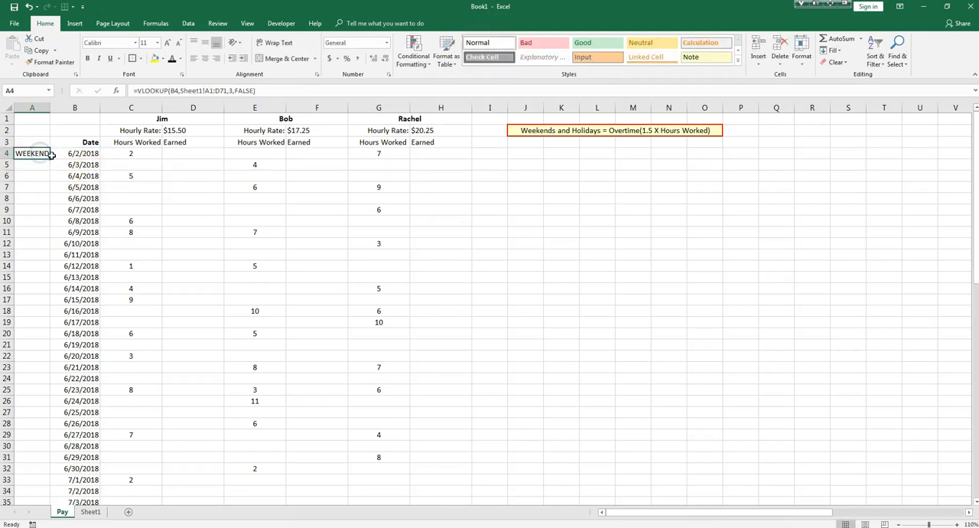
{"action": "double_click", "coordinate": [48, 158]}
{"action": "scroll", "coordinate": [63, 179], "scroll_direction": "down", "scroll_amount": 15}
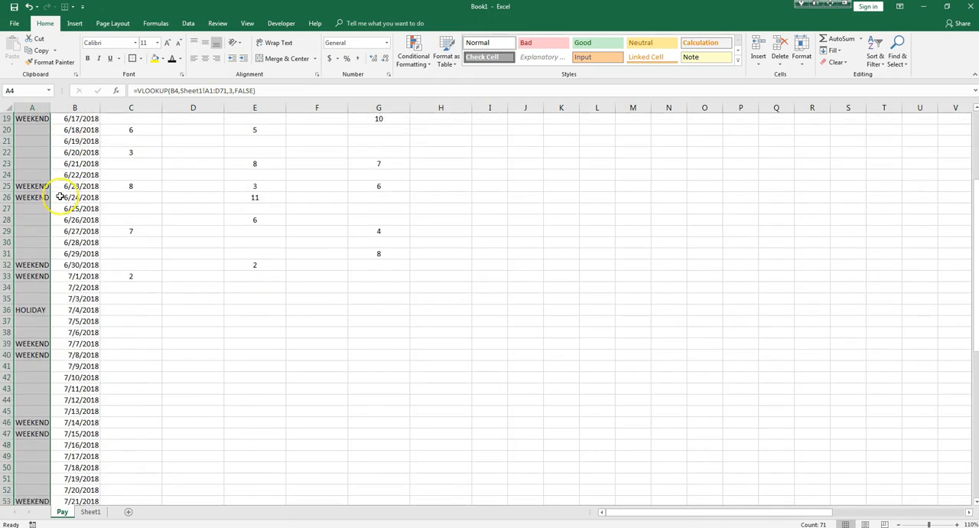
Start an IF formula in D4, the first employee's first Earned cell, that tests whether A4 equals "WEEKEND".
{"action": "scroll", "coordinate": [54, 205], "scroll_direction": "up", "scroll_amount": 5}
{"action": "scroll", "coordinate": [53, 205], "scroll_direction": "up", "scroll_amount": 4}
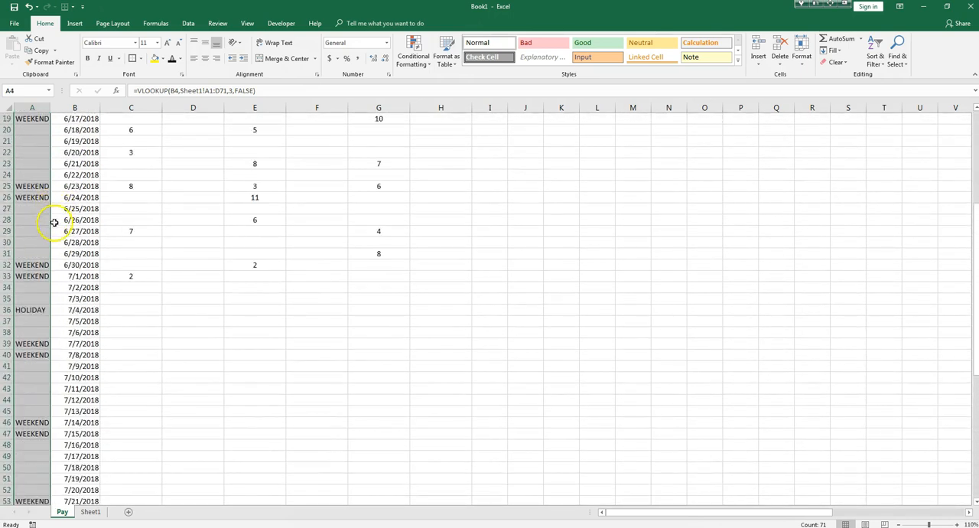
{"action": "scroll", "coordinate": [194, 153], "scroll_direction": "up", "scroll_amount": 6}
{"action": "left_click", "coordinate": [196, 153]}
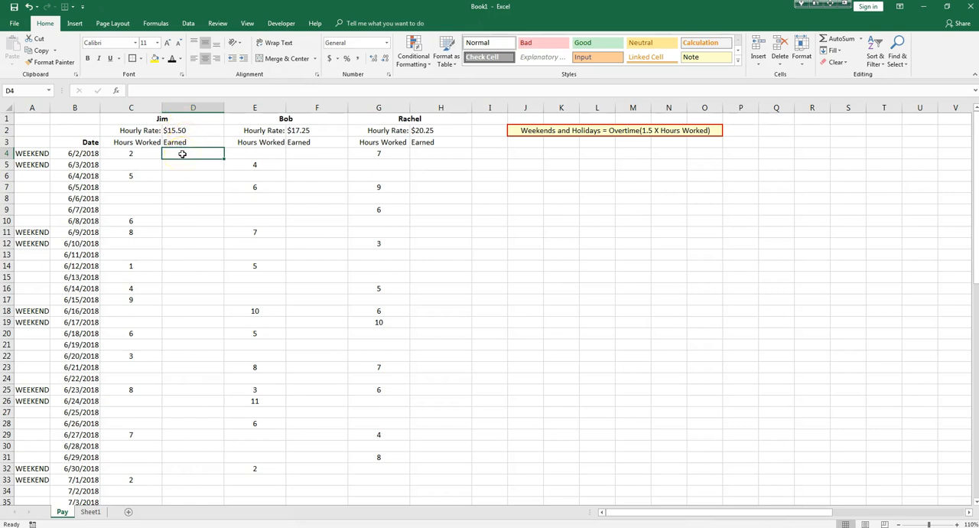
{"action": "type", "text": "=IF"}
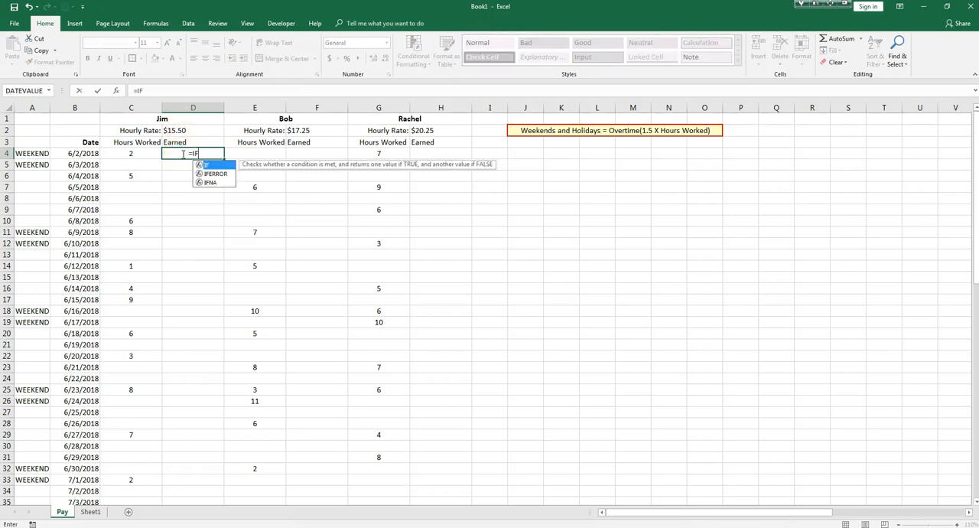
{"action": "type", "text": "("}
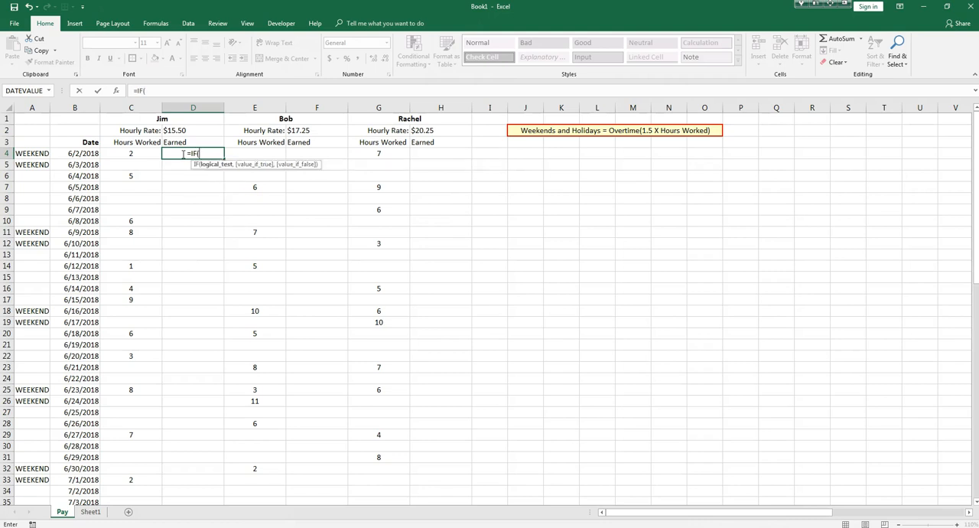
{"action": "left_click", "coordinate": [28, 154]}
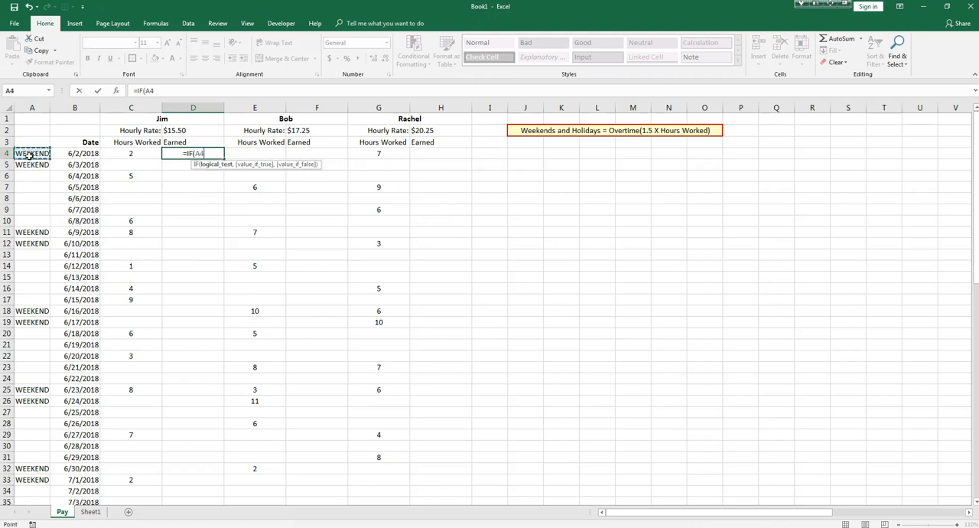
{"action": "type", "text": "="}
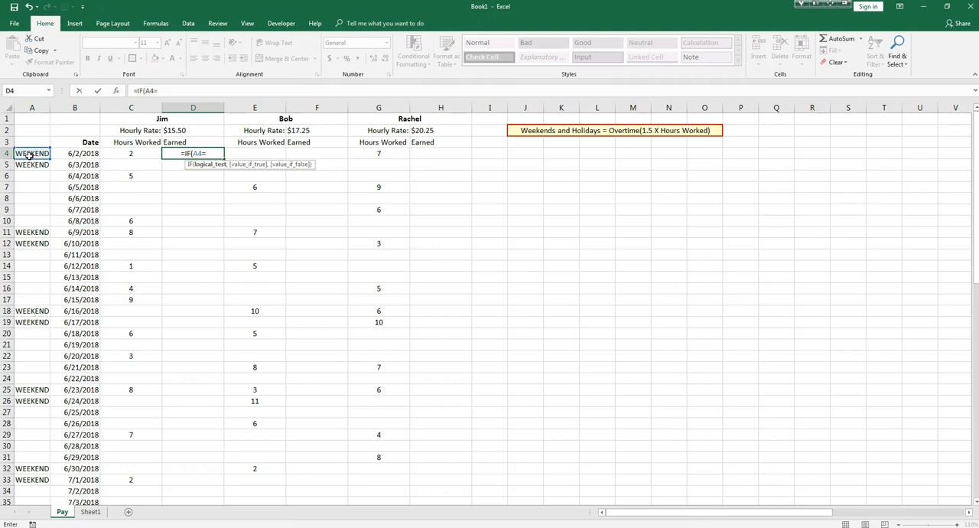
{"action": "type", "text": "\"W"}
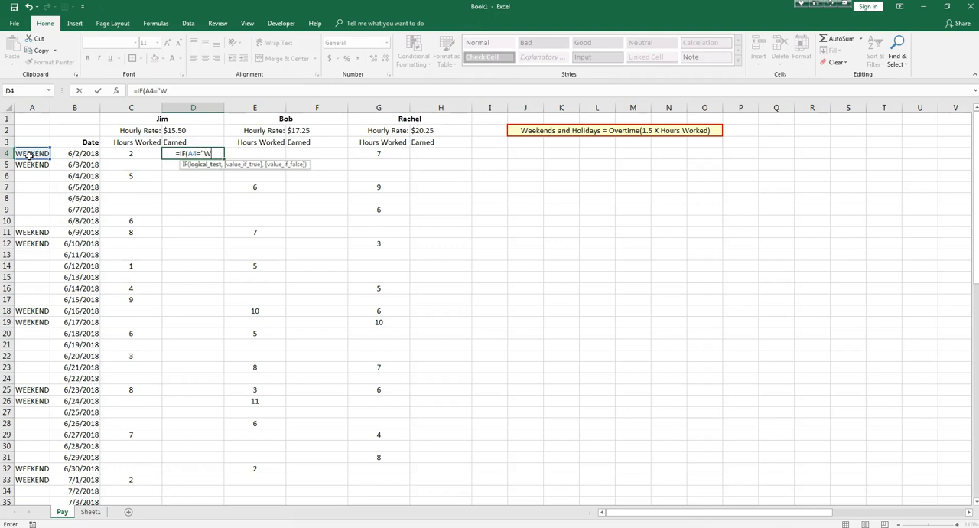
{"action": "type", "text": "EEKEND\","}
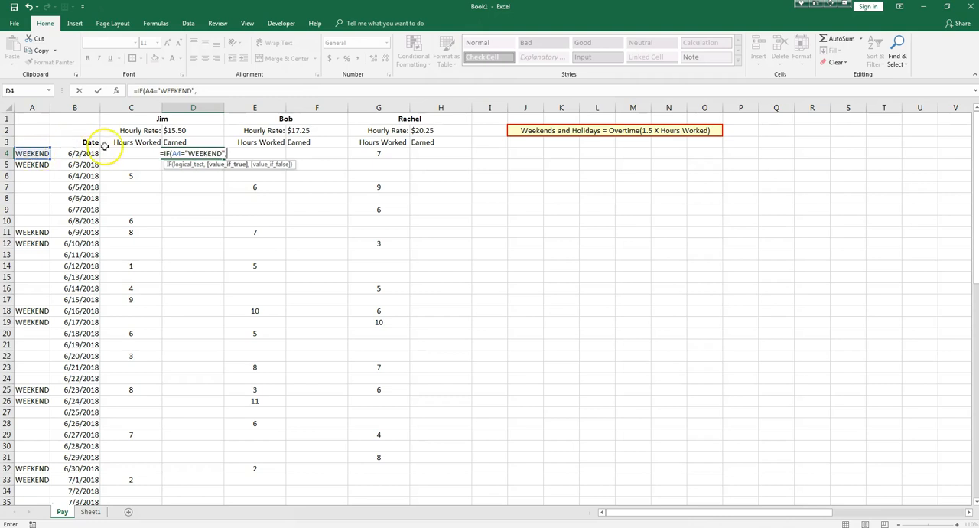
{"action": "type", "text": "("}
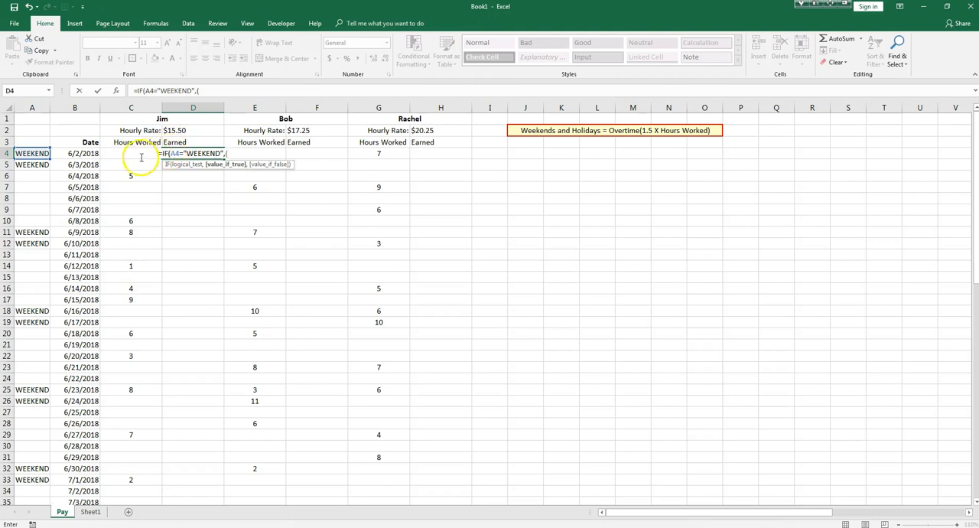
Set the value_if_true argument of D4's IF to the overtime pay (C4*1.5)*D2.
{"action": "left_click", "coordinate": [138, 159]}
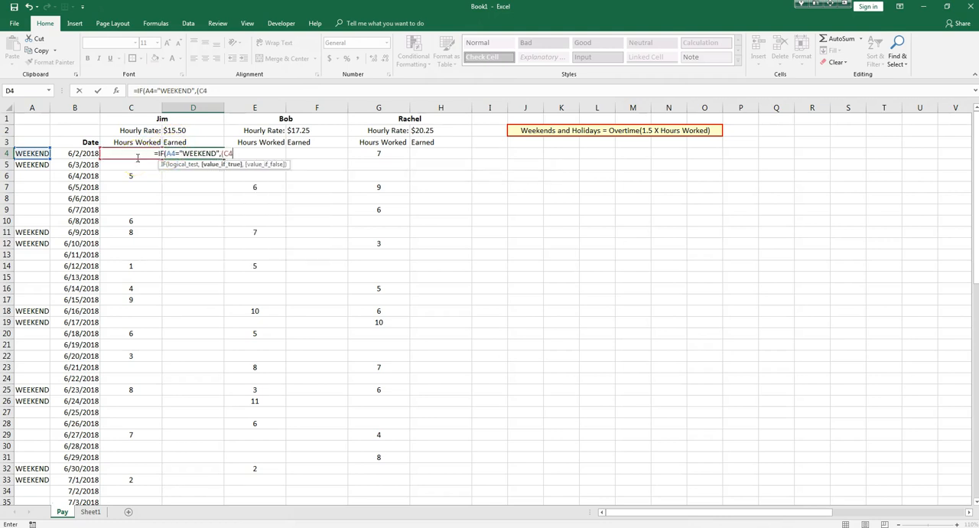
{"action": "type", "text": "*"}
{"action": "type", "text": "10."}
{"action": "key", "text": "BackSpace"}
{"action": "key", "text": "BackSpace"}
{"action": "key", "text": "BackSpace"}
{"action": "type", "text": "1.5"}
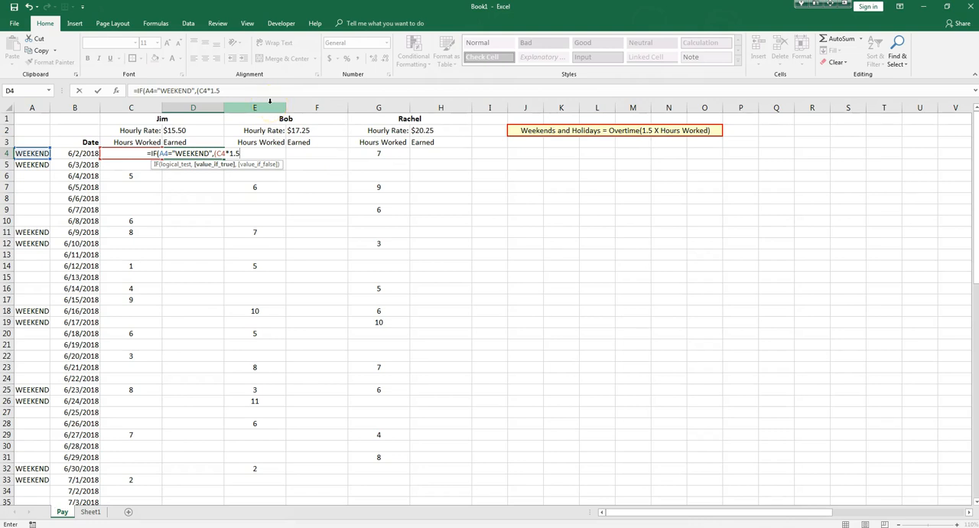
{"action": "type", "text": ")*"}
{"action": "left_click", "coordinate": [181, 132]}
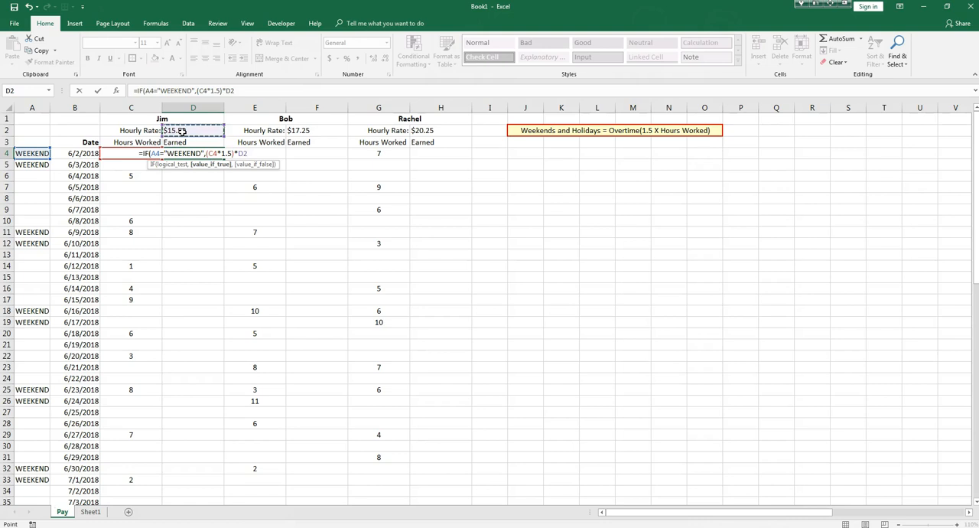
{"action": "type", "text": ","}
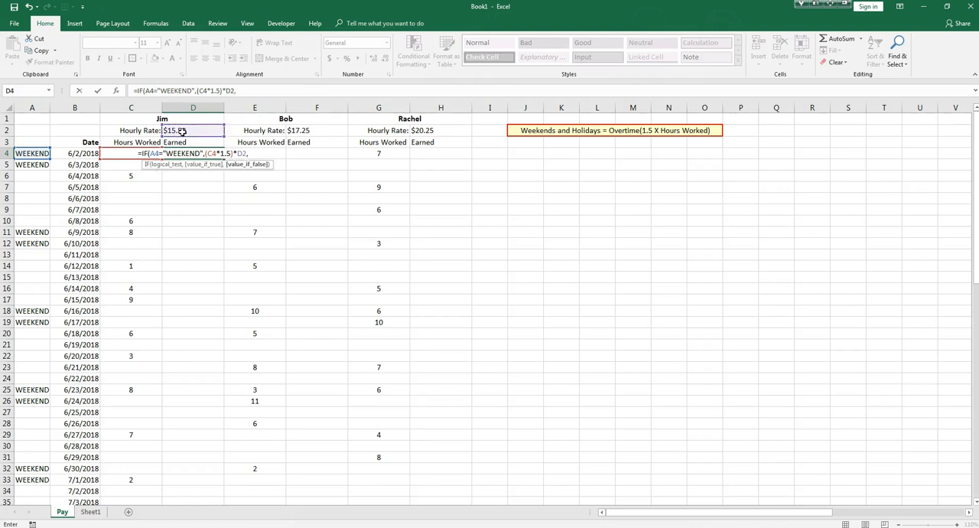
{"action": "type", "text": "IF("}
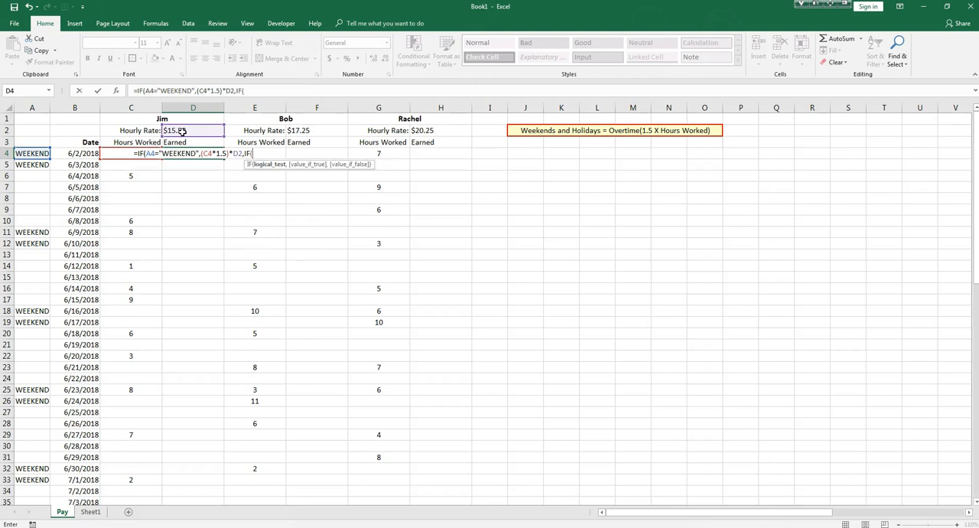
{"action": "type", "text": "C4"}
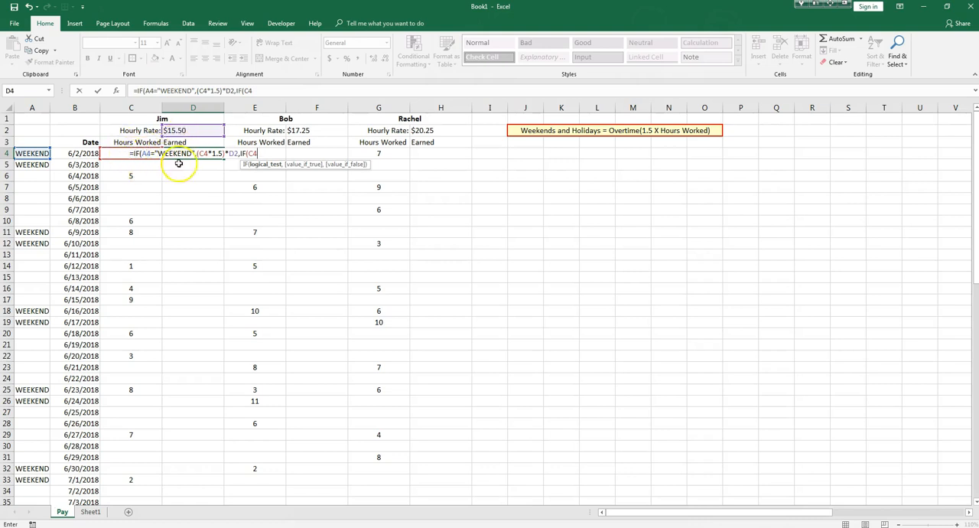
{"action": "type", "text": ","}
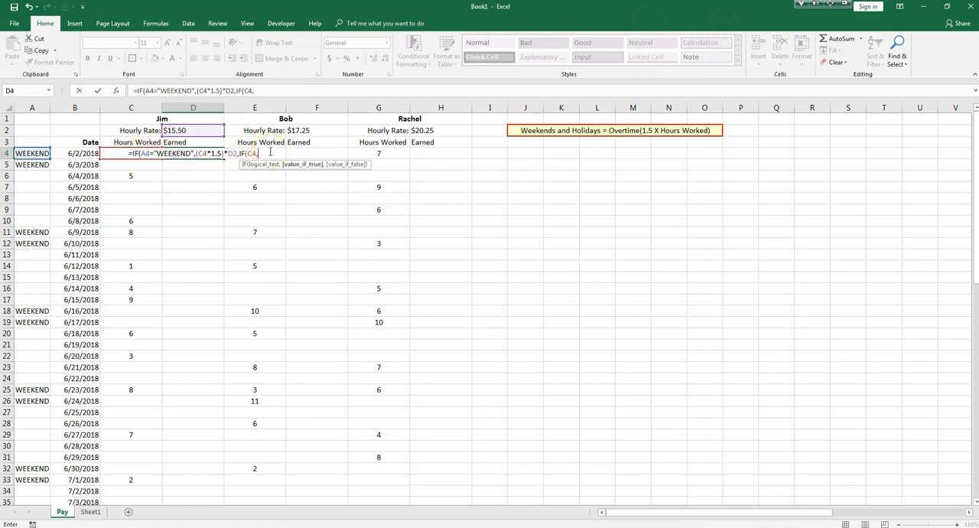
Nest a second IF as D4's value_if_false argument, with the logical test C4="HOLIDAY".
{"action": "key", "text": "BackSpace"}
{"action": "key", "text": "BackSpace"}
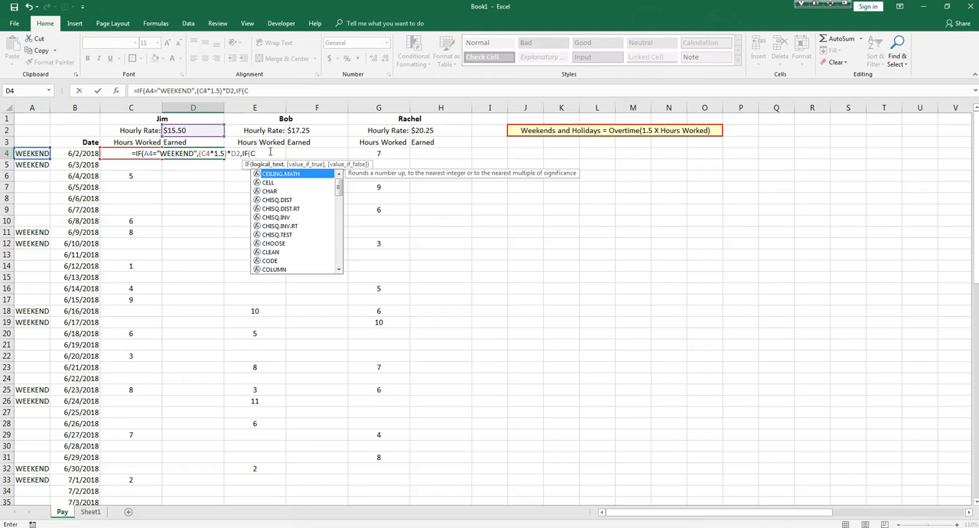
{"action": "type", "text": "4=\""}
{"action": "type", "text": "HOLIDA"}
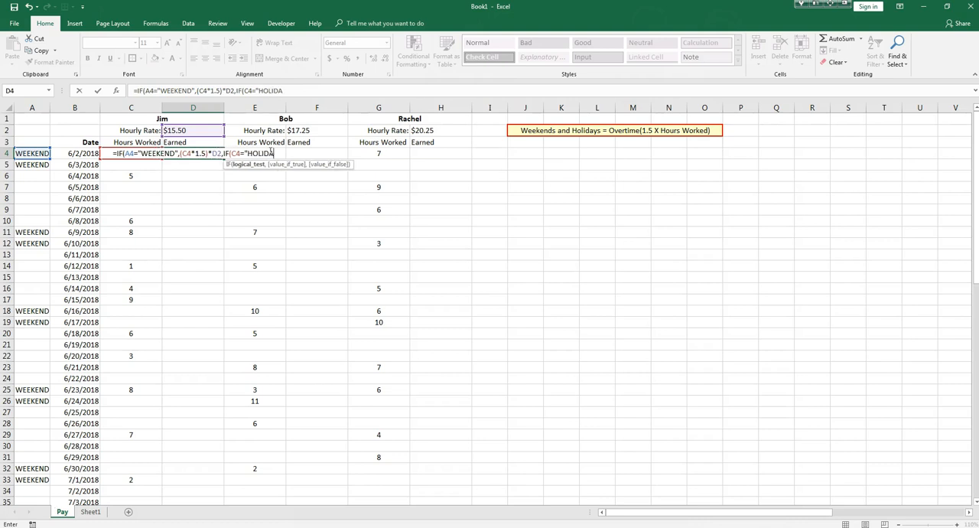
{"action": "type", "text": "Y\","}
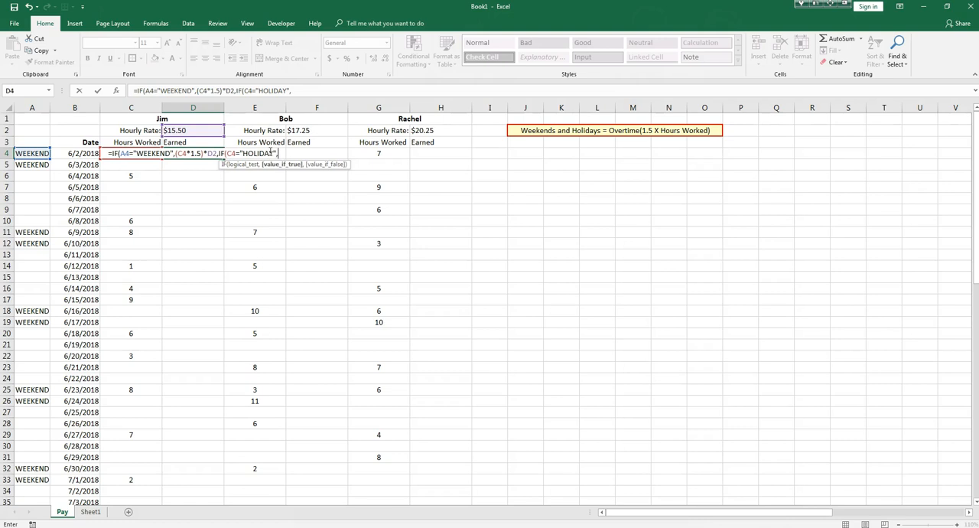
{"action": "type", "text": "(C"}
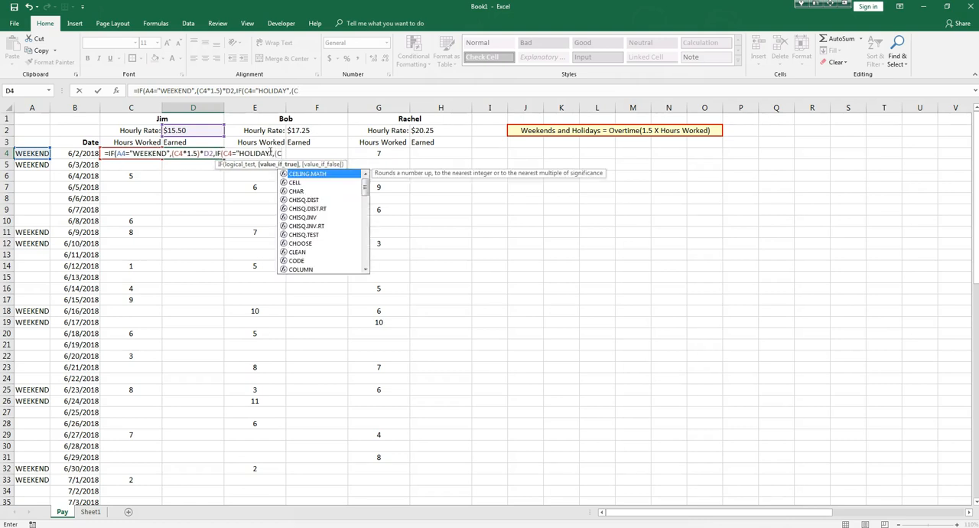
{"action": "type", "text": "4"}
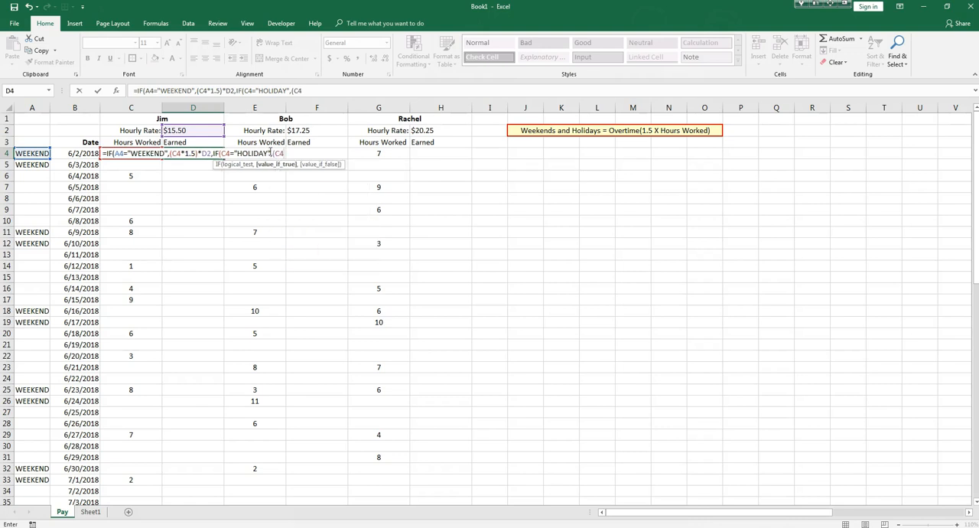
{"action": "type", "text": "*1.5"}
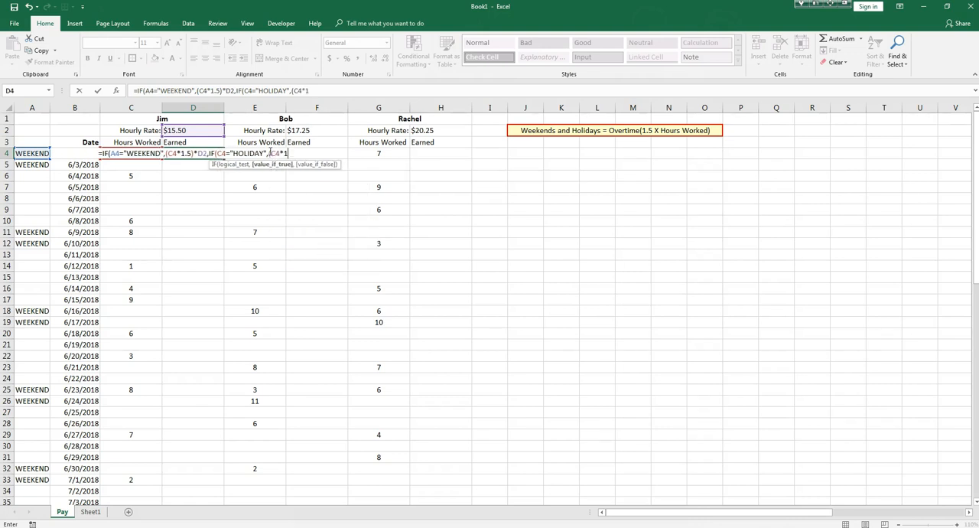
{"action": "type", "text": ")"}
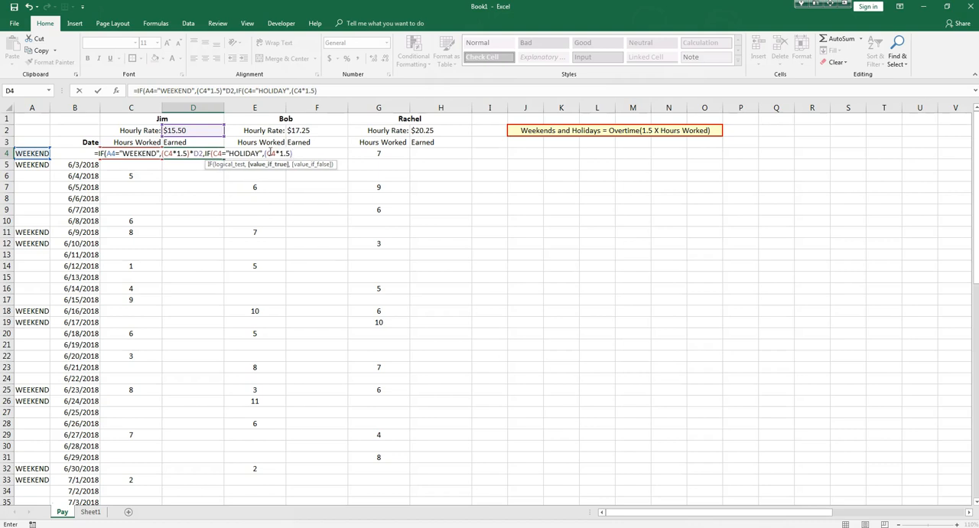
{"action": "type", "text": "*"}
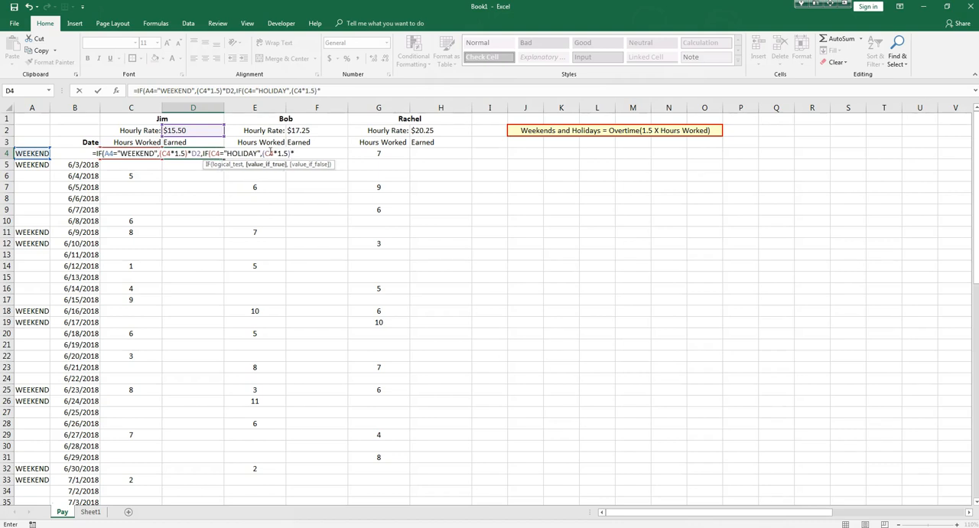
Enter (C4*1.5)*D2 as the value_if_true argument of the nested HOLIDAY IF in D4.
{"action": "left_click", "coordinate": [215, 131]}
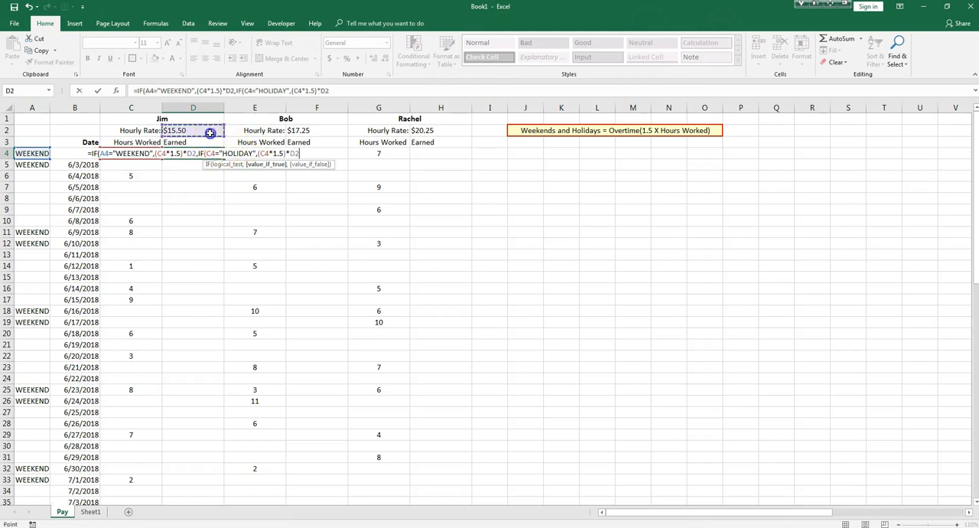
{"action": "type", "text": ","}
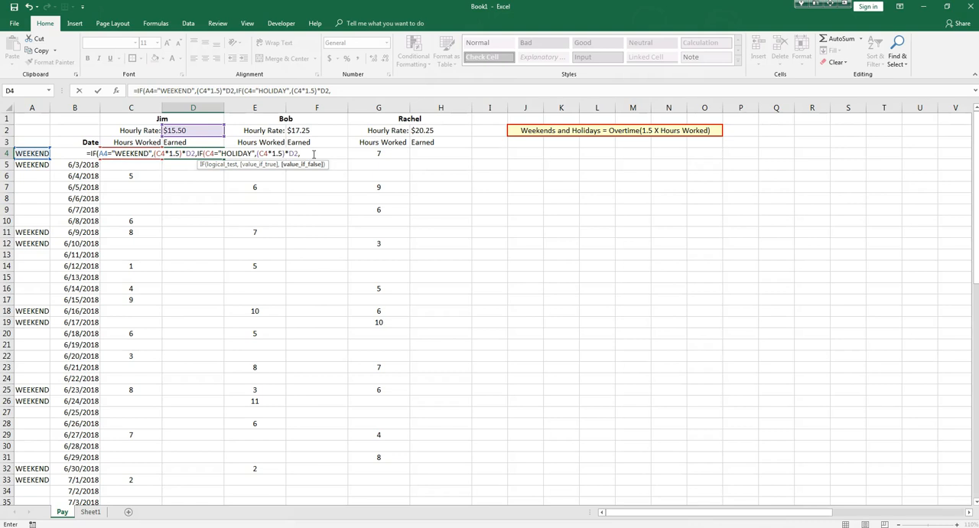
Enter C4*D2 as the regular-pay value_if_false argument, close both IF functions and complete the D4 formula.
{"action": "type", "text": "C4"}
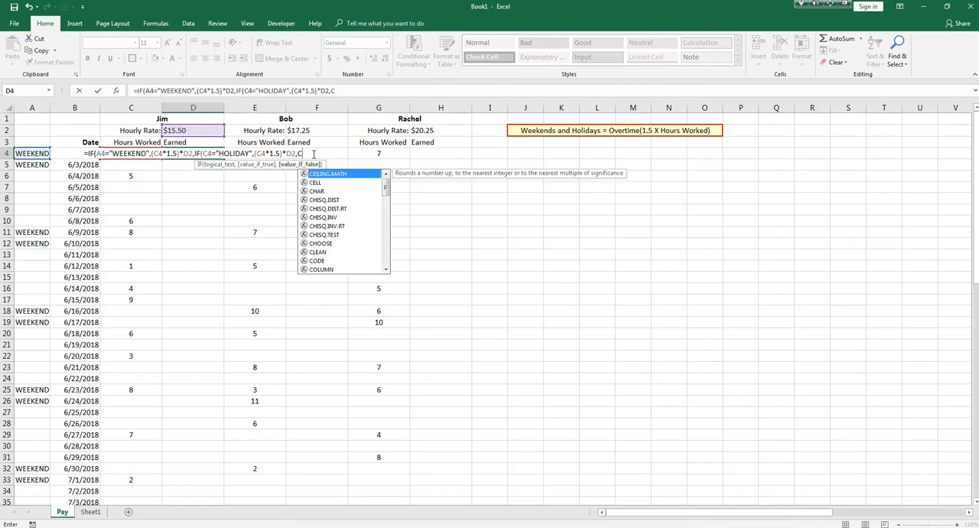
{"action": "type", "text": "*"}
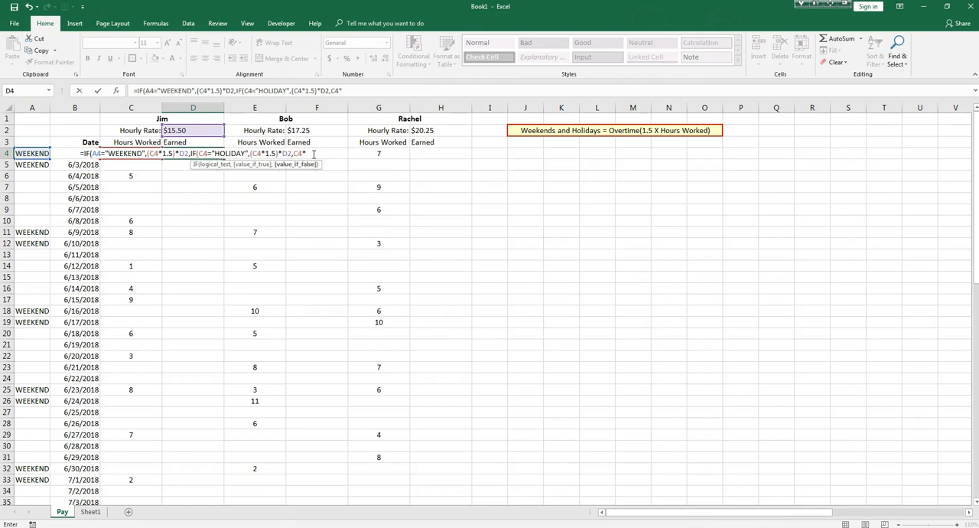
{"action": "left_click", "coordinate": [210, 128]}
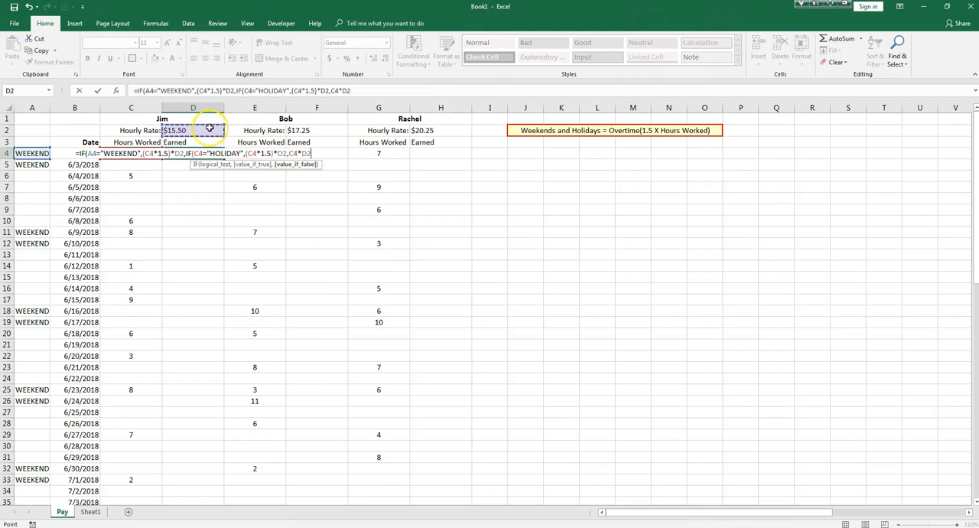
{"action": "type", "text": ")"}
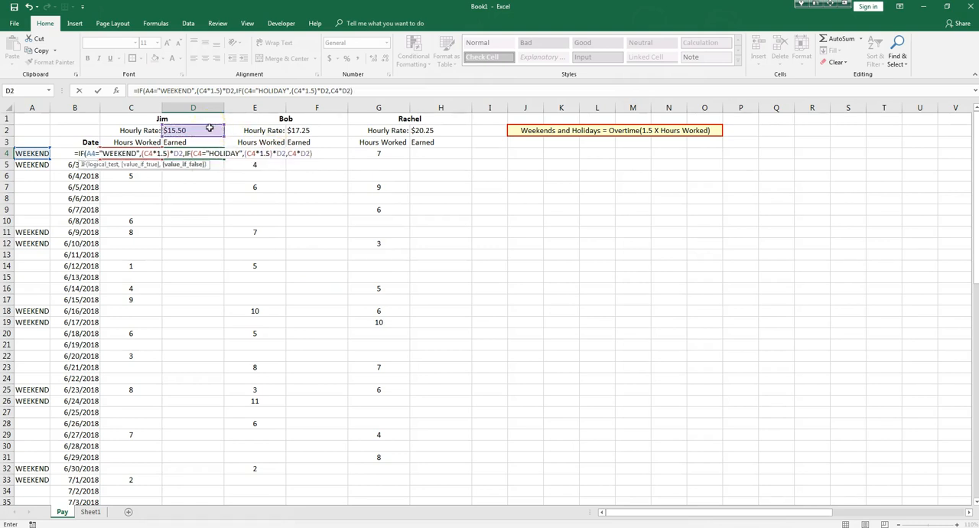
{"action": "type", "text": ")"}
{"action": "key", "text": "BackSpace"}
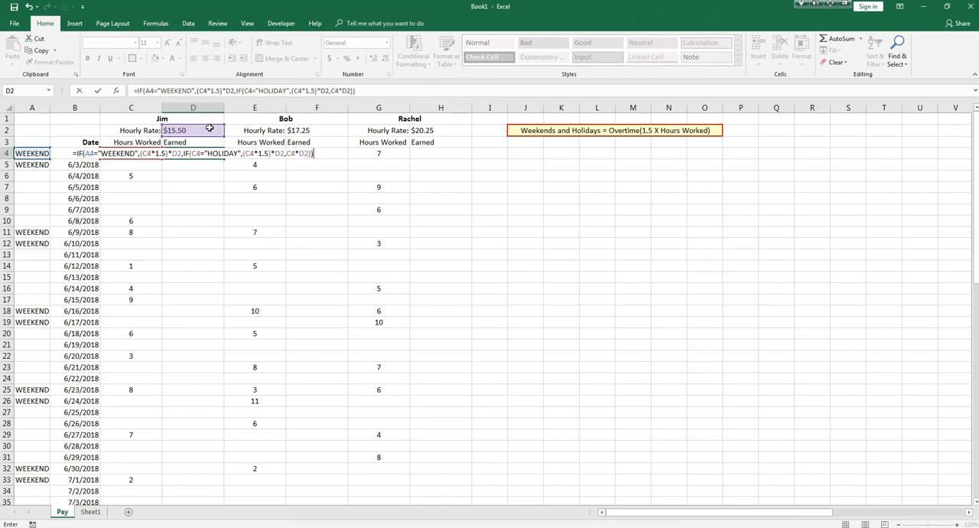
{"action": "key", "text": "Return"}
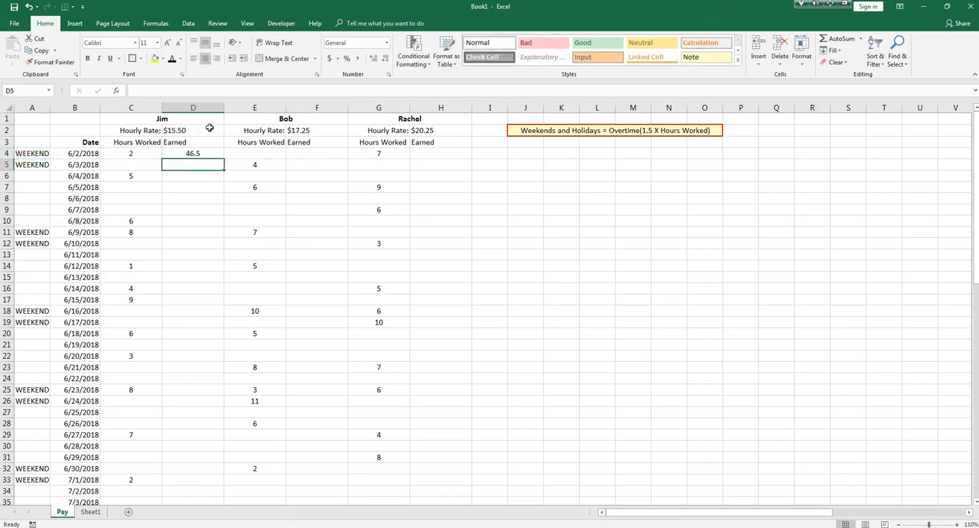
Fill the D4 pay formula down column D alongside the dates and inspect the copied formula in D11.
{"action": "left_click", "coordinate": [192, 153]}
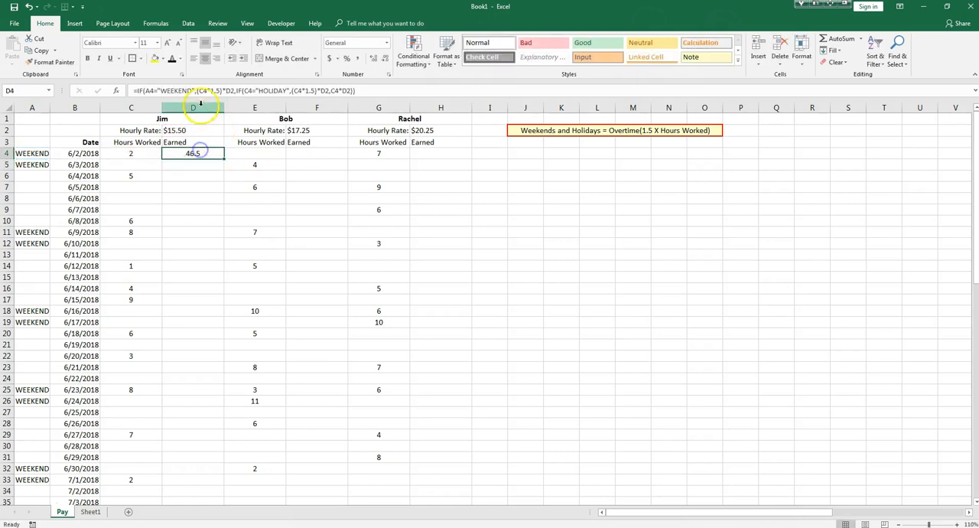
{"action": "double_click", "coordinate": [225, 157]}
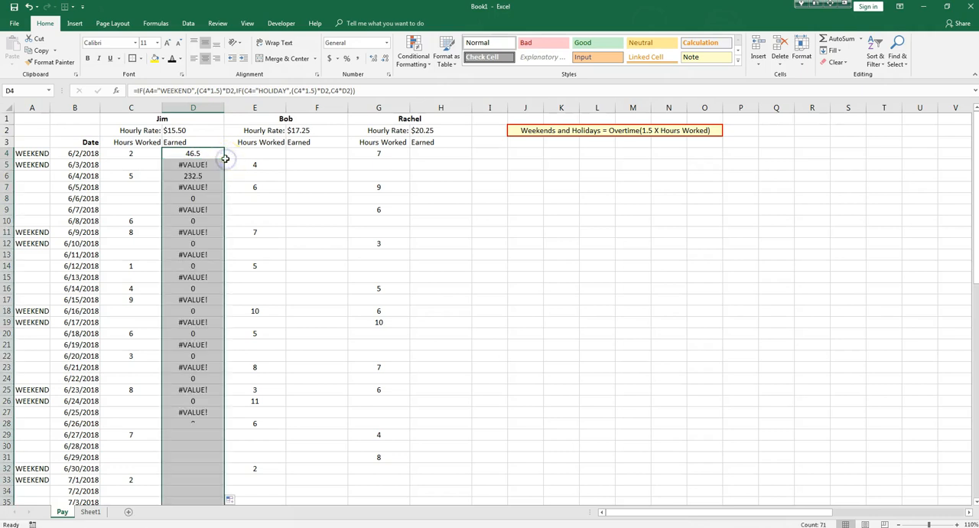
{"action": "double_click", "coordinate": [198, 232]}
Make the hourly rate reference absolute as $D$2 in all three pay calculations of the D4 formula.
{"action": "double_click", "coordinate": [192, 157]}
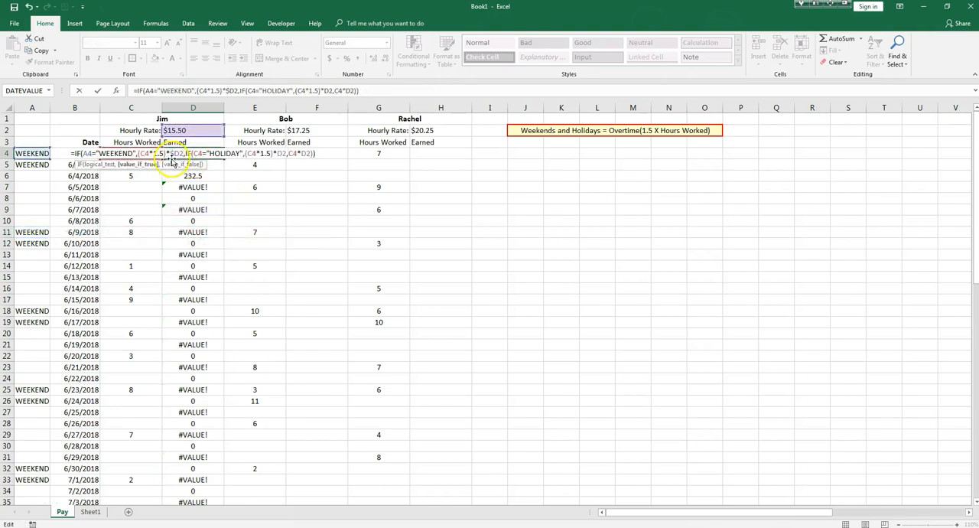
{"action": "left_click", "coordinate": [180, 154]}
{"action": "type", "text": "$"}
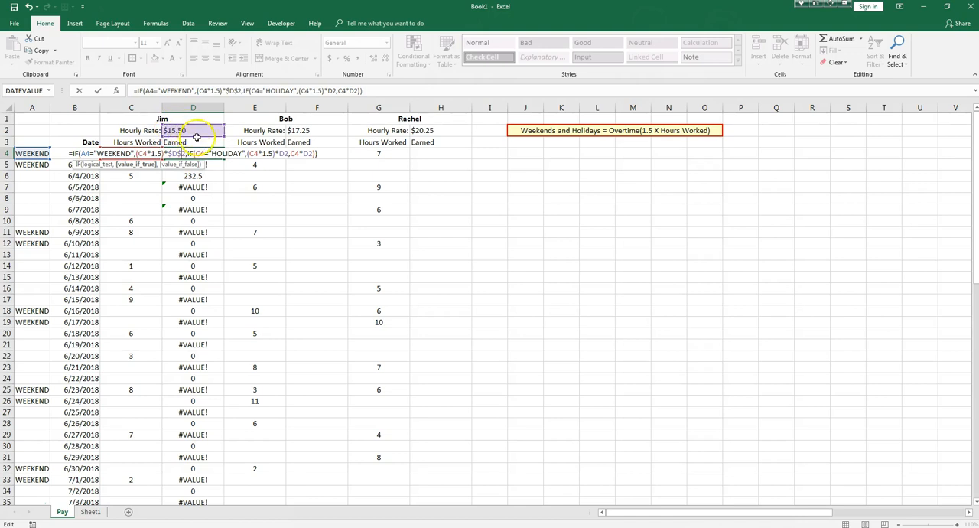
{"action": "left_click", "coordinate": [282, 153]}
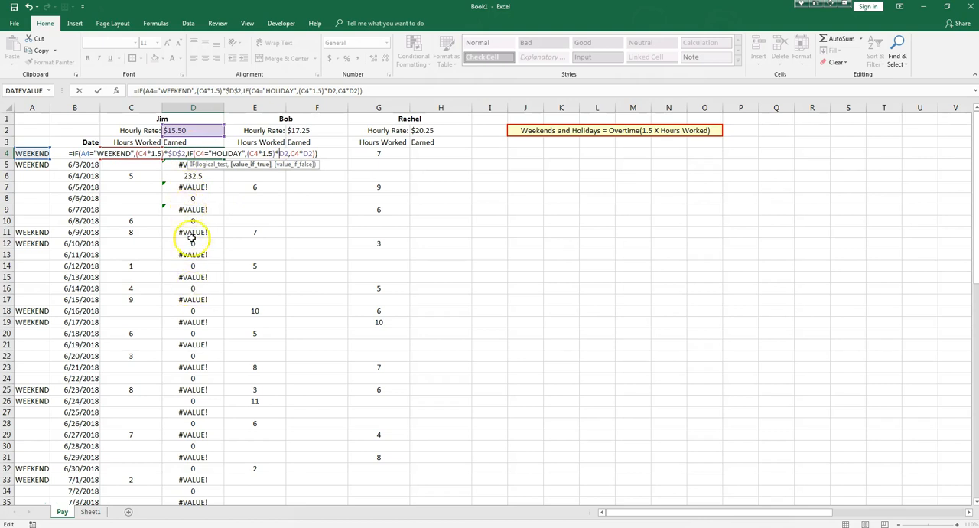
{"action": "left_click", "coordinate": [280, 153]}
{"action": "type", "text": "$"}
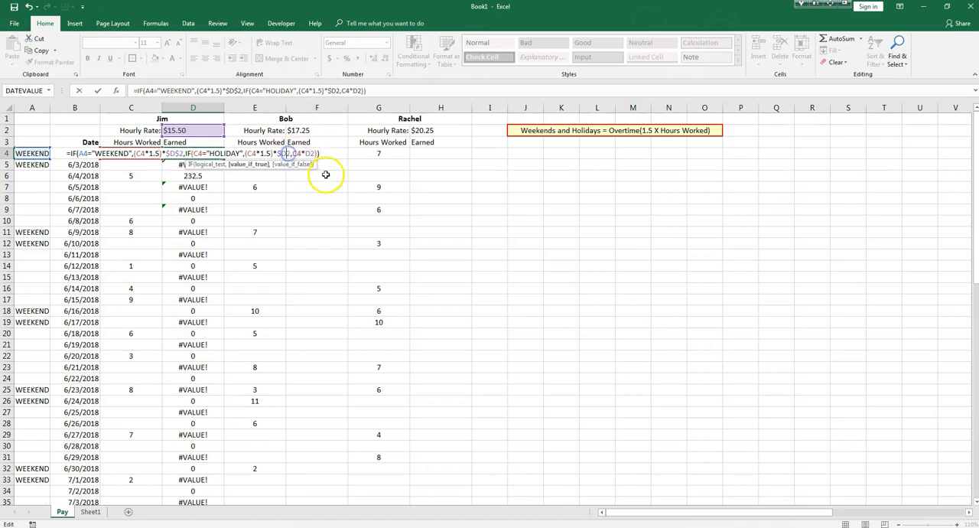
{"action": "key", "text": "Right"}
{"action": "type", "text": "$"}
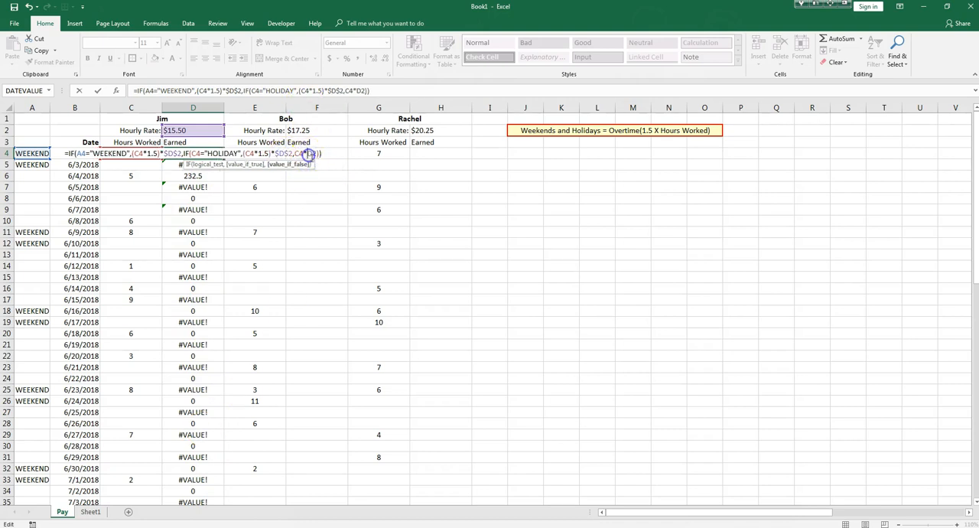
{"action": "left_click", "coordinate": [314, 154]}
{"action": "type", "text": "$"}
{"action": "key", "text": "Right"}
{"action": "type", "text": "$"}
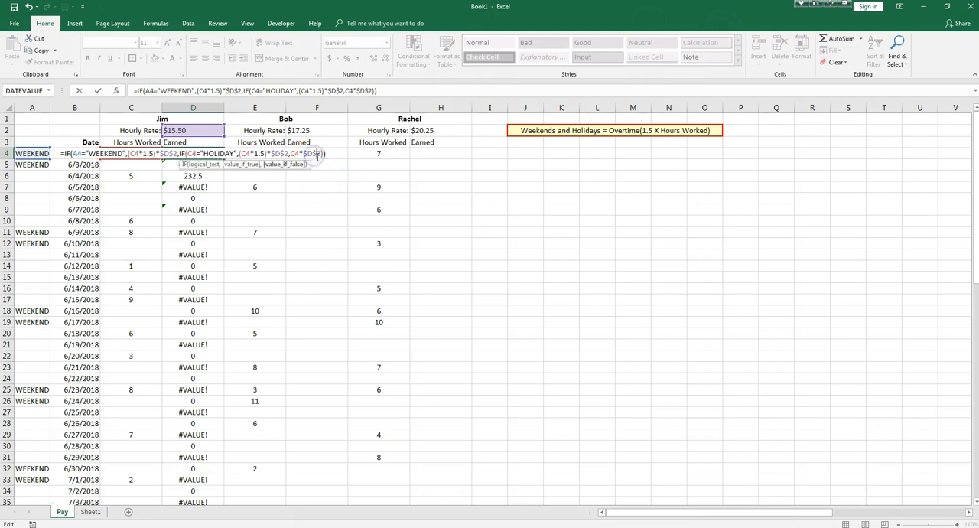
{"action": "key", "text": "Return"}
Fill the corrected D4 formula down column D and format the earnings as Currency.
{"action": "left_click", "coordinate": [218, 153]}
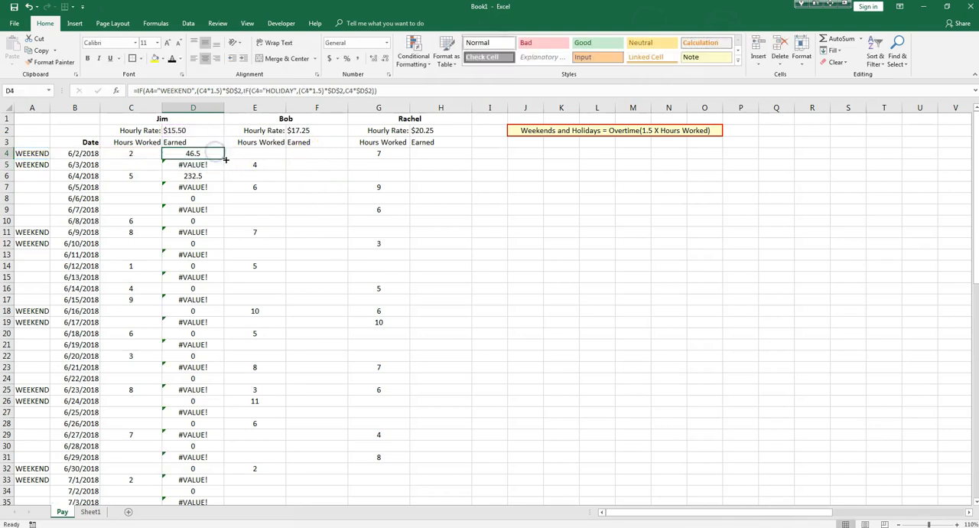
{"action": "double_click", "coordinate": [224, 159]}
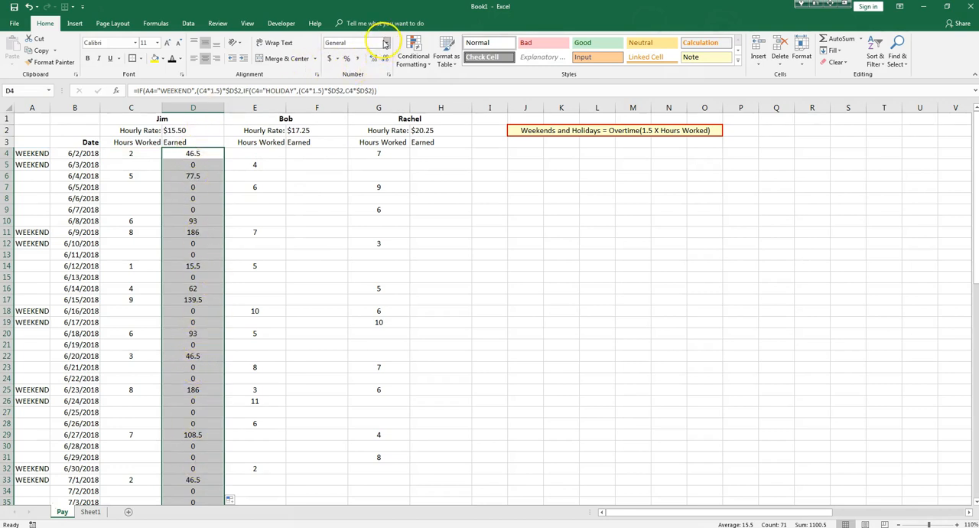
{"action": "left_click", "coordinate": [385, 43]}
{"action": "left_click", "coordinate": [355, 100]}
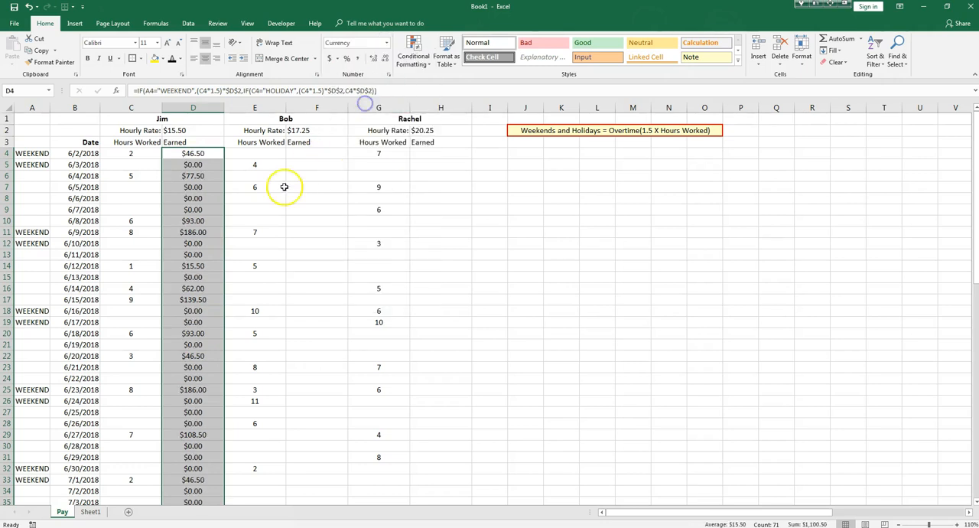
Examine the calculated earnings in column D against the flagged dates, from row 4 down to the Total row.
{"action": "scroll", "coordinate": [219, 205], "scroll_direction": "down", "scroll_amount": 10}
{"action": "scroll", "coordinate": [207, 236], "scroll_direction": "up", "scroll_amount": 8}
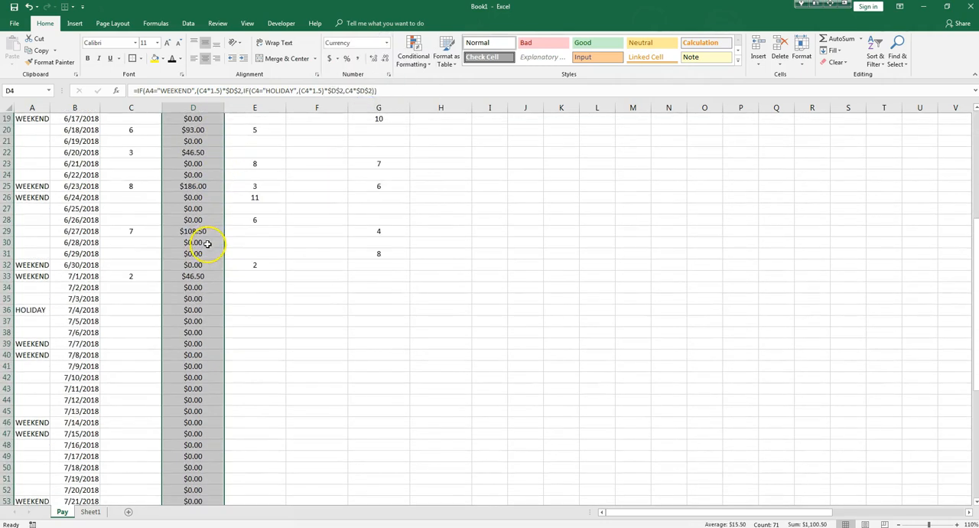
{"action": "scroll", "coordinate": [206, 243], "scroll_direction": "up", "scroll_amount": 3}
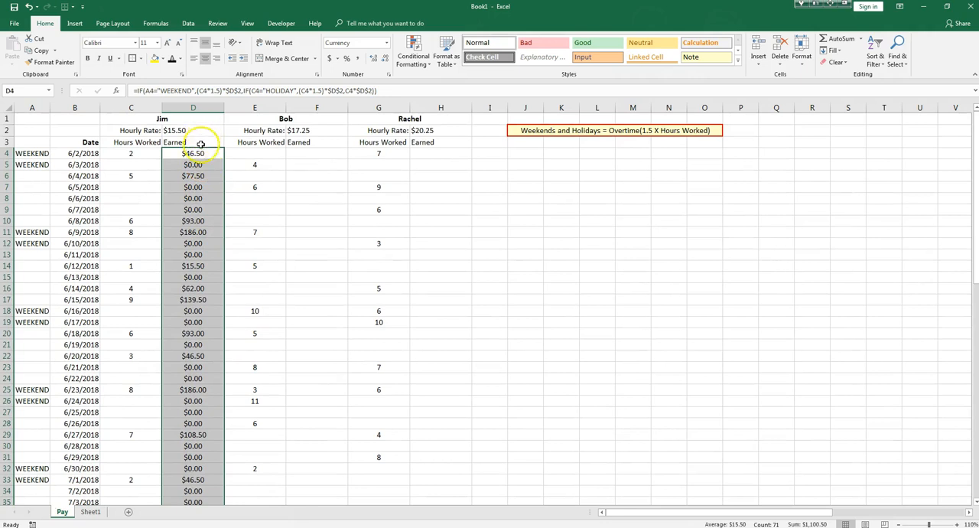
{"action": "scroll", "coordinate": [197, 162], "scroll_direction": "down", "scroll_amount": 4}
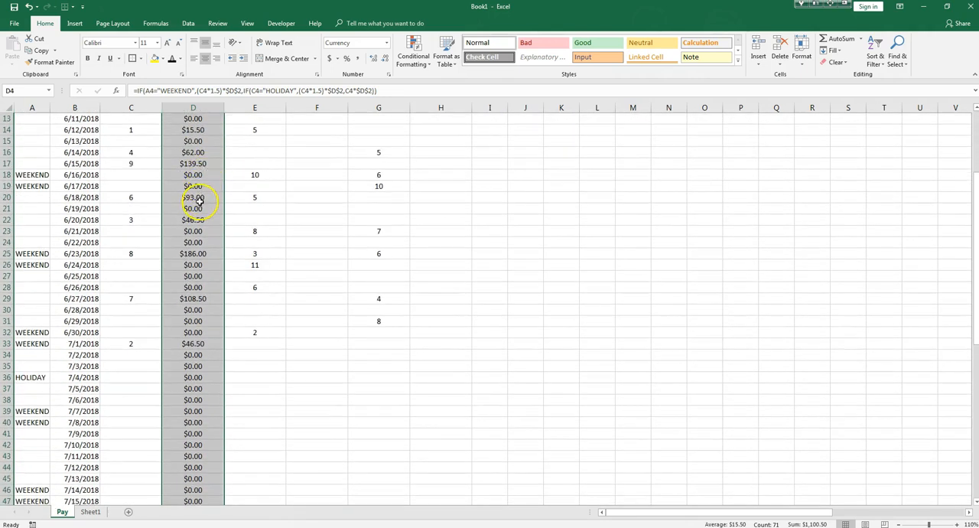
{"action": "scroll", "coordinate": [206, 199], "scroll_direction": "down", "scroll_amount": 4}
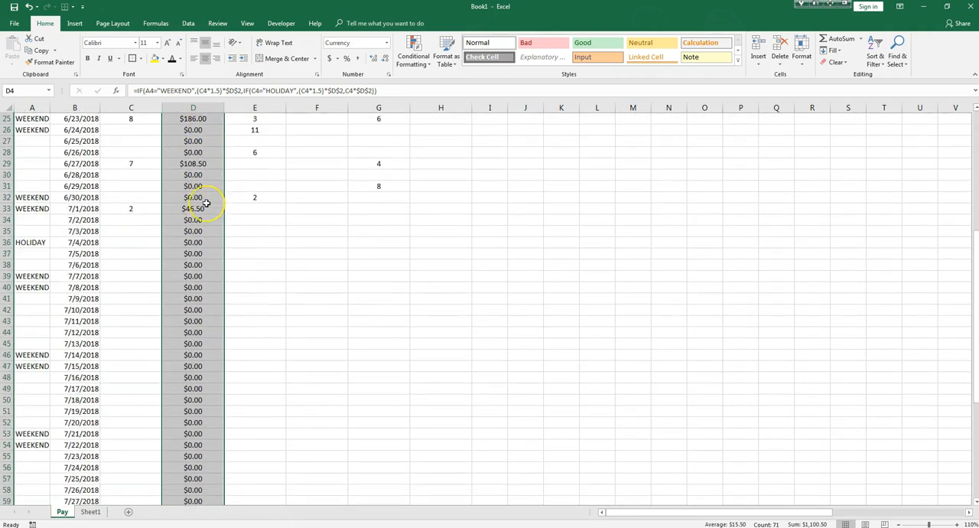
{"action": "scroll", "coordinate": [205, 203], "scroll_direction": "up", "scroll_amount": 8}
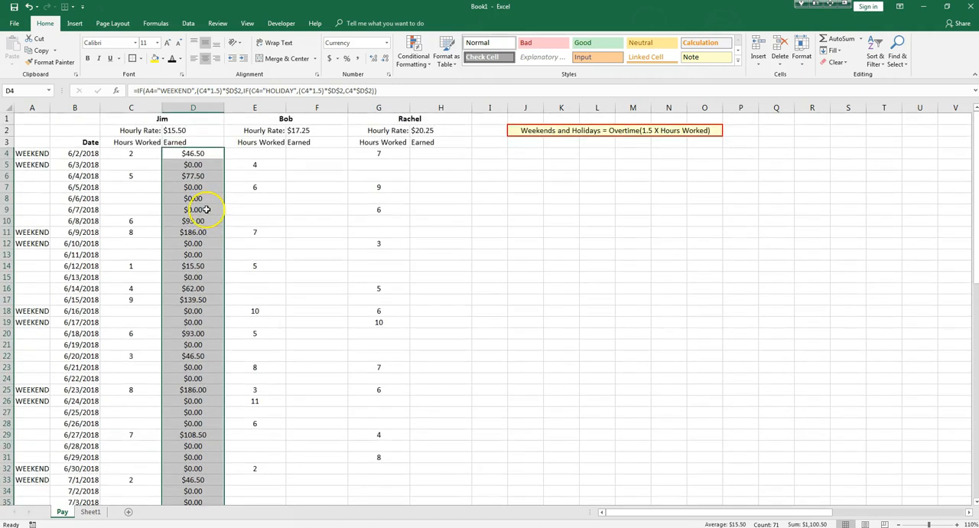
{"action": "scroll", "coordinate": [196, 237], "scroll_direction": "down", "scroll_amount": 12}
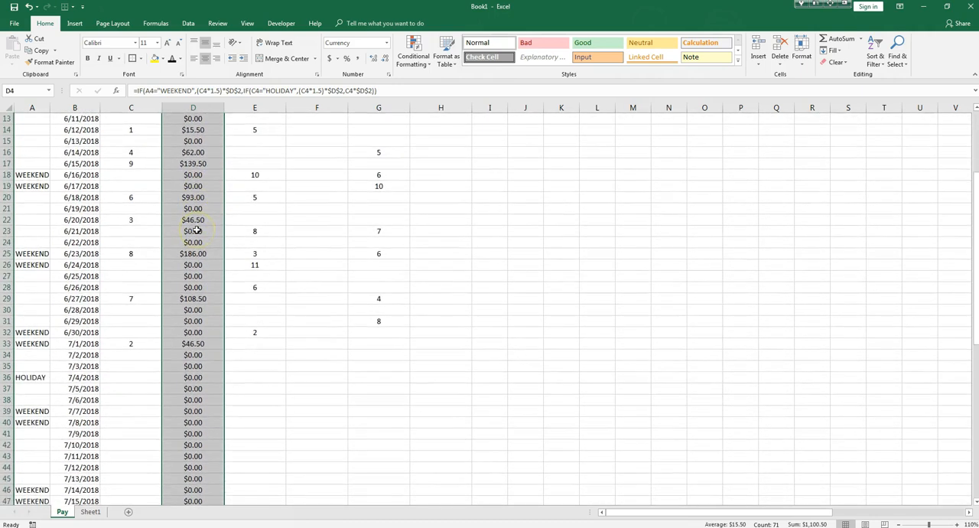
{"action": "scroll", "coordinate": [198, 234], "scroll_direction": "down", "scroll_amount": 6}
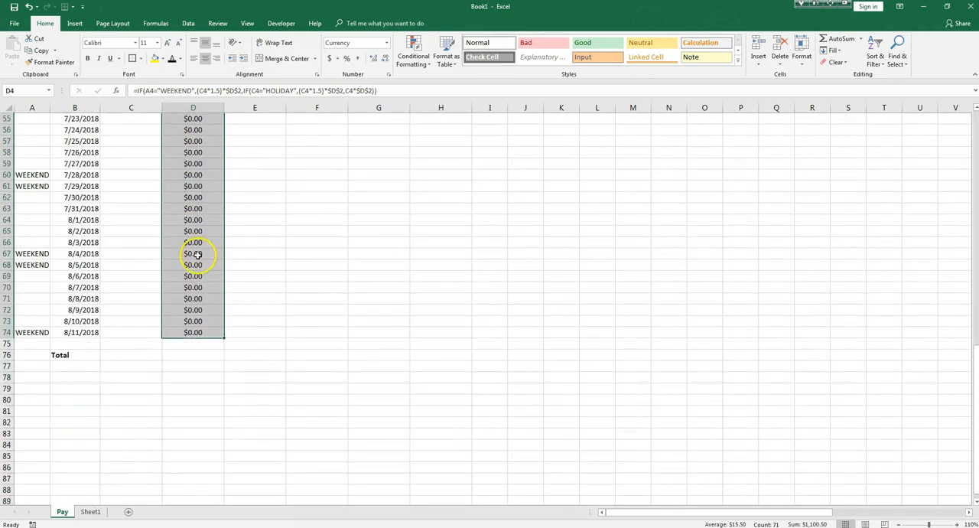
{"action": "left_click", "coordinate": [196, 357]}
{"action": "scroll", "coordinate": [197, 356], "scroll_direction": "up", "scroll_amount": 18}
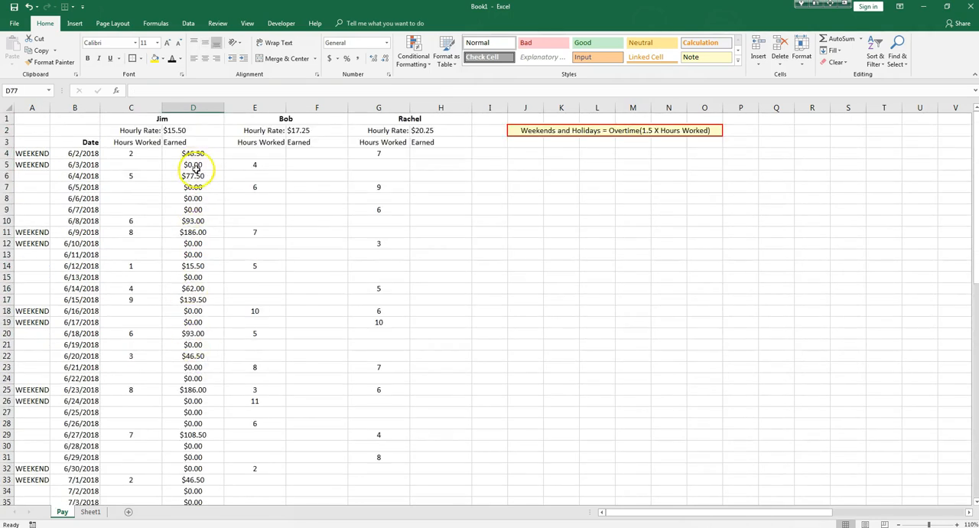
Copy the full formula text from D4 and paste it into F4, the second employee's first Earned cell.
{"action": "double_click", "coordinate": [201, 155]}
{"action": "left_click_drag", "start_coordinate": [330, 154], "coordinate": [60, 158]}
{"action": "right_click", "coordinate": [91, 156]}
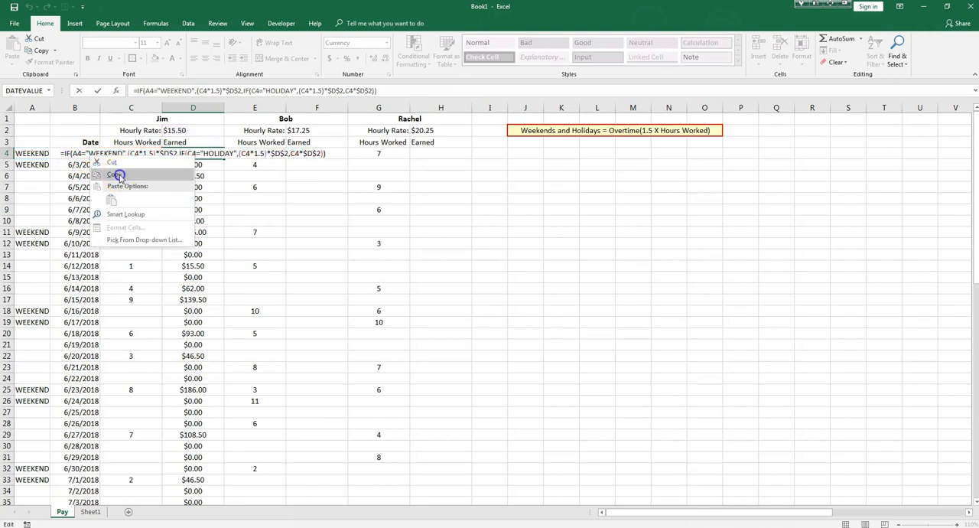
{"action": "left_click", "coordinate": [120, 178]}
{"action": "key", "text": "Return"}
{"action": "left_click", "coordinate": [320, 154]}
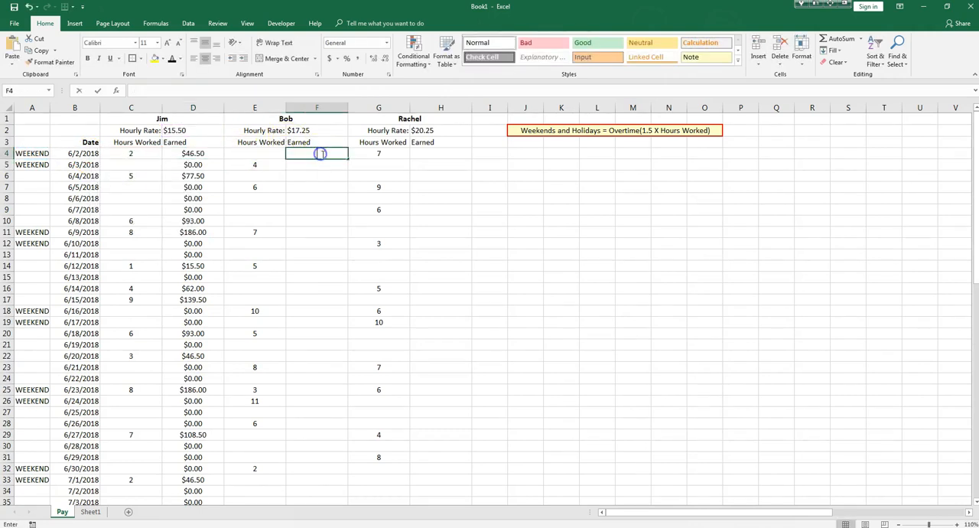
{"action": "double_click", "coordinate": [321, 153]}
{"action": "right_click", "coordinate": [321, 154]}
{"action": "left_click", "coordinate": [337, 193]}
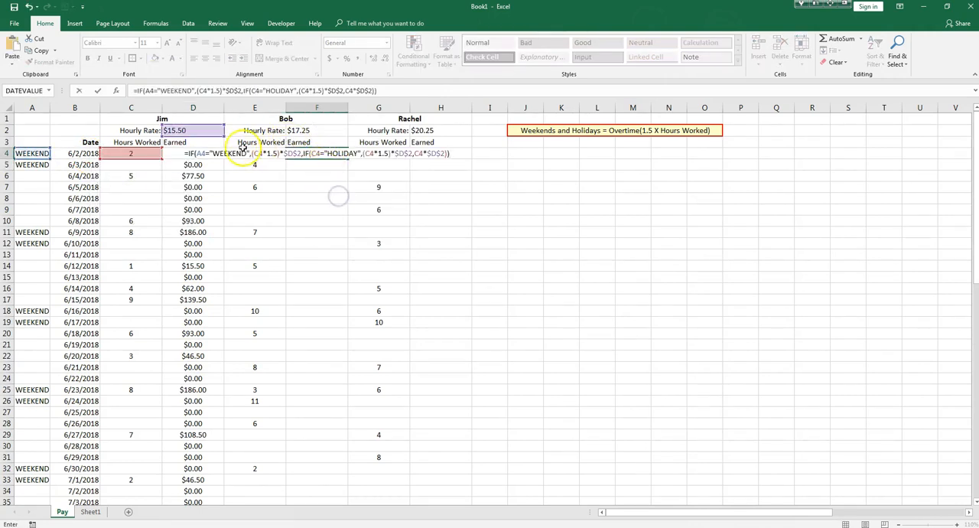
Replace all three hourly rate references in the F4 formula with $F$2.
{"action": "left_click", "coordinate": [292, 153]}
{"action": "key", "text": "BackSpace"}
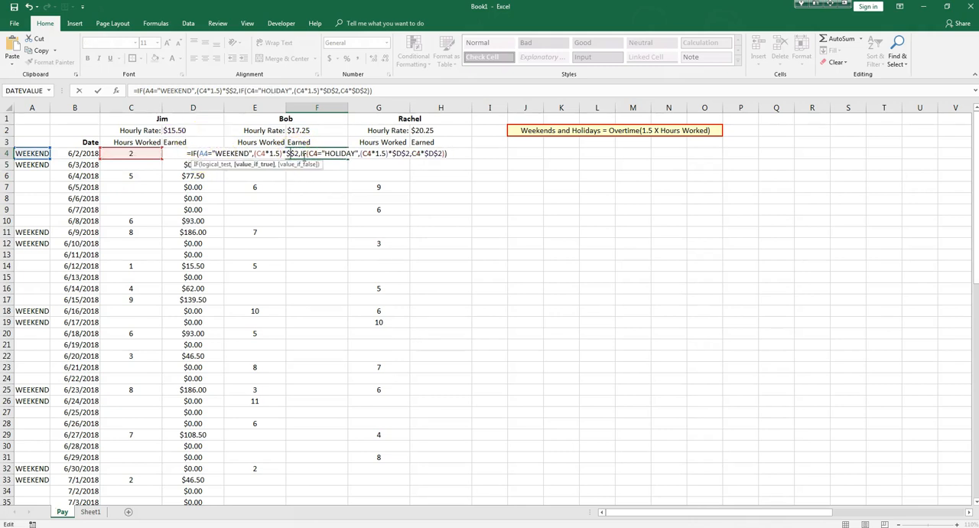
{"action": "type", "text": "F"}
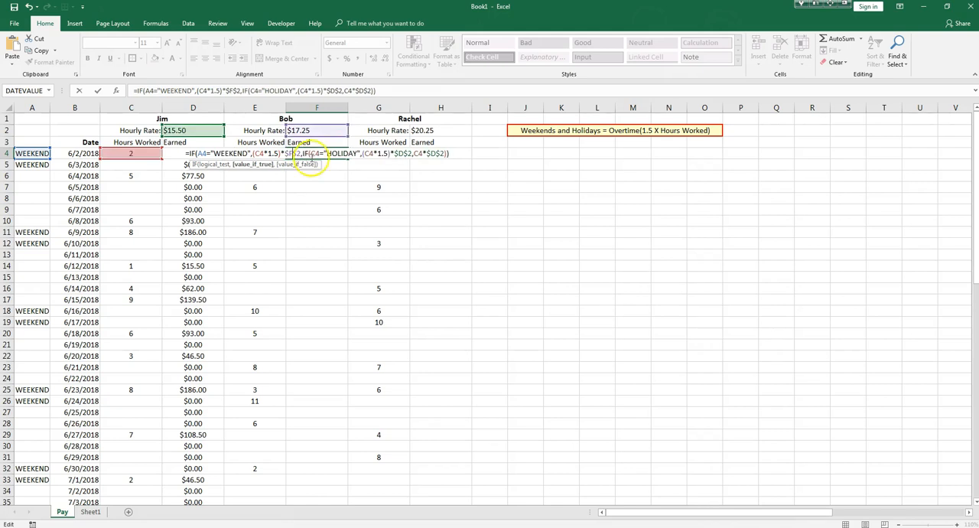
{"action": "left_click", "coordinate": [401, 153]}
{"action": "key", "text": "BackSpace"}
{"action": "type", "text": "F"}
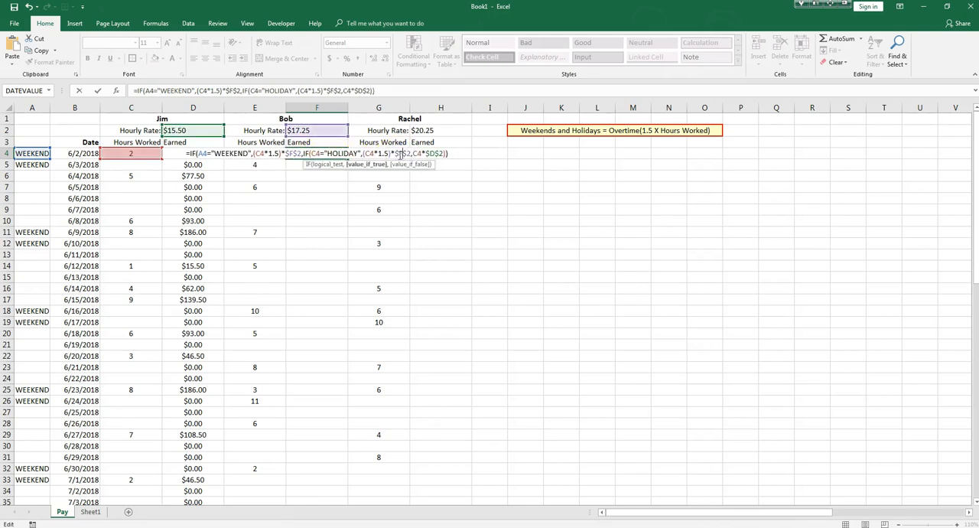
{"action": "left_click", "coordinate": [435, 154]}
{"action": "key", "text": "BackSpace"}
{"action": "type", "text": "F"}
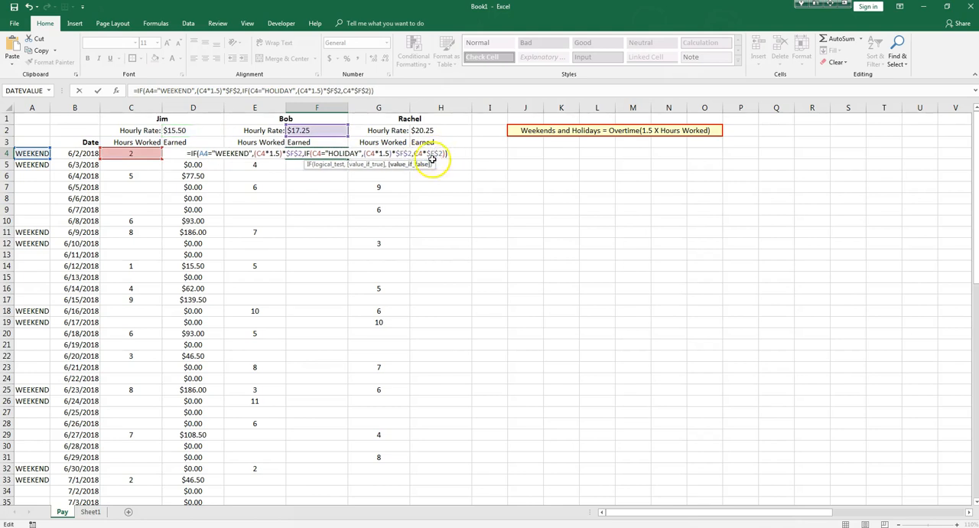
Replace every C4 reference in the F4 formula with E4 and fill the completed formula down column F.
{"action": "left_click", "coordinate": [261, 153]}
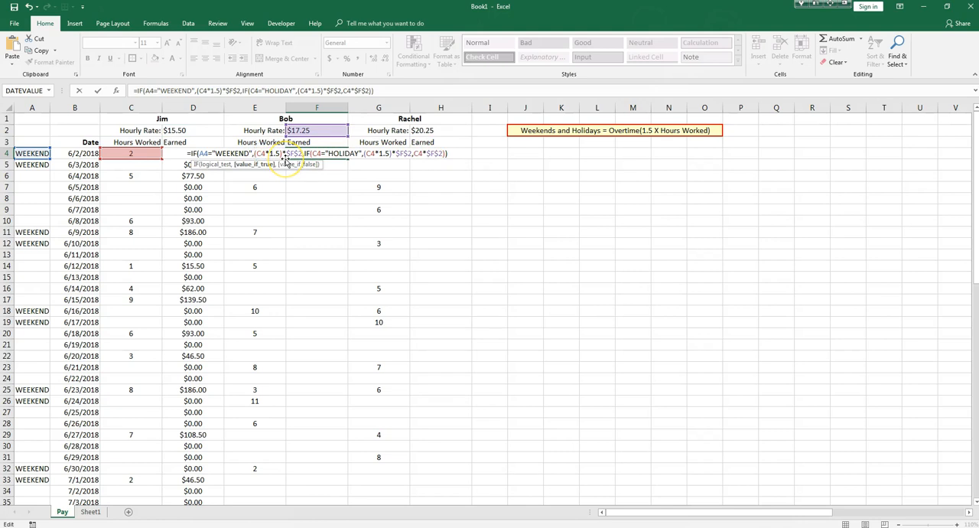
{"action": "key", "text": "BackSpace"}
{"action": "type", "text": "E"}
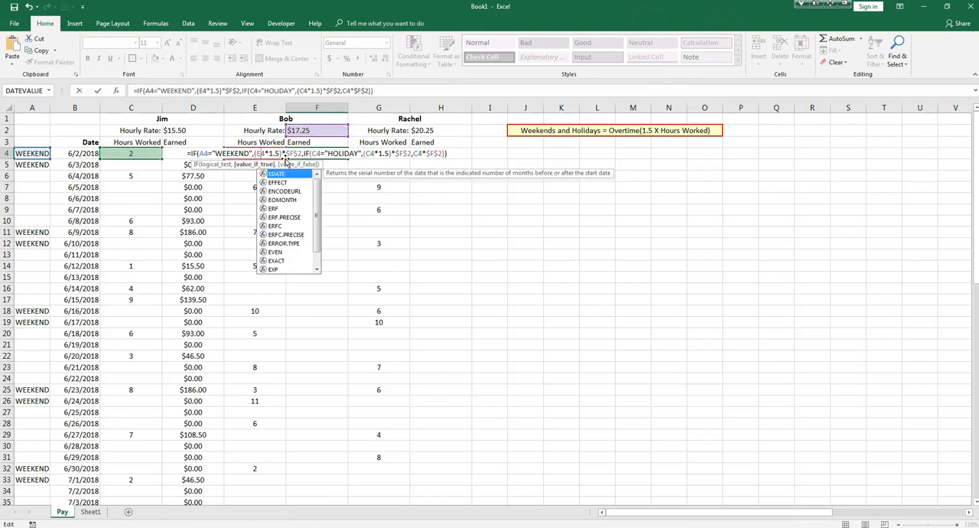
{"action": "left_click", "coordinate": [318, 153]}
{"action": "key", "text": "BackSpace"}
{"action": "type", "text": "E"}
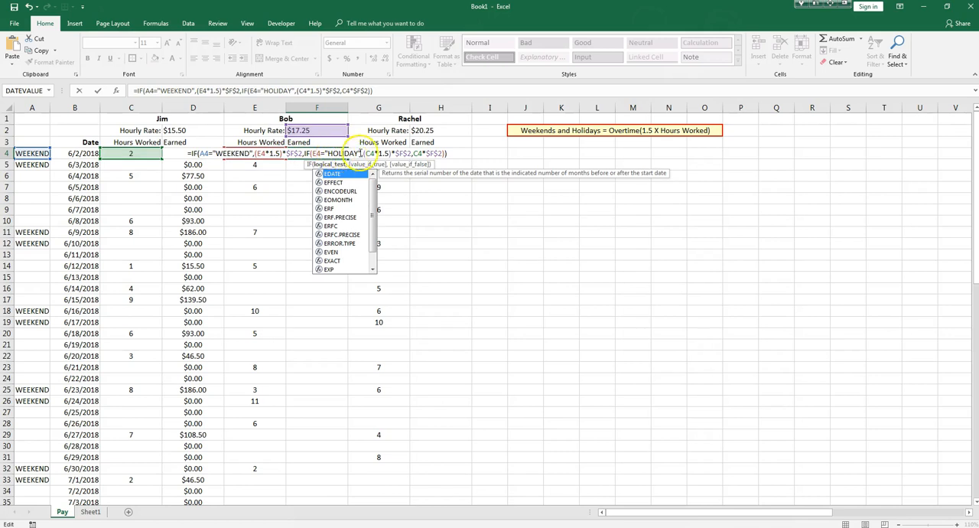
{"action": "left_click", "coordinate": [370, 153]}
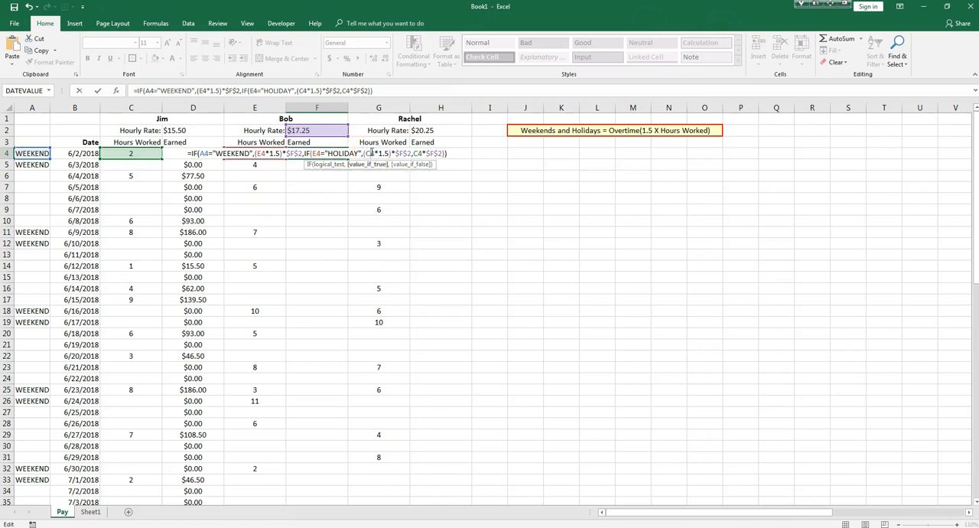
{"action": "key", "text": "BackSpace"}
{"action": "type", "text": "E"}
{"action": "left_click", "coordinate": [415, 154]}
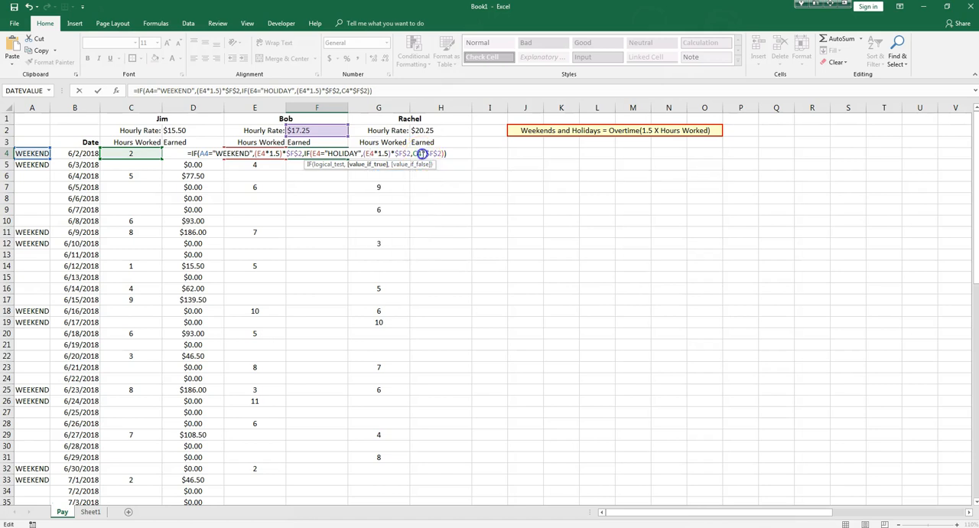
{"action": "key", "text": "BackSpace"}
{"action": "type", "text": "E"}
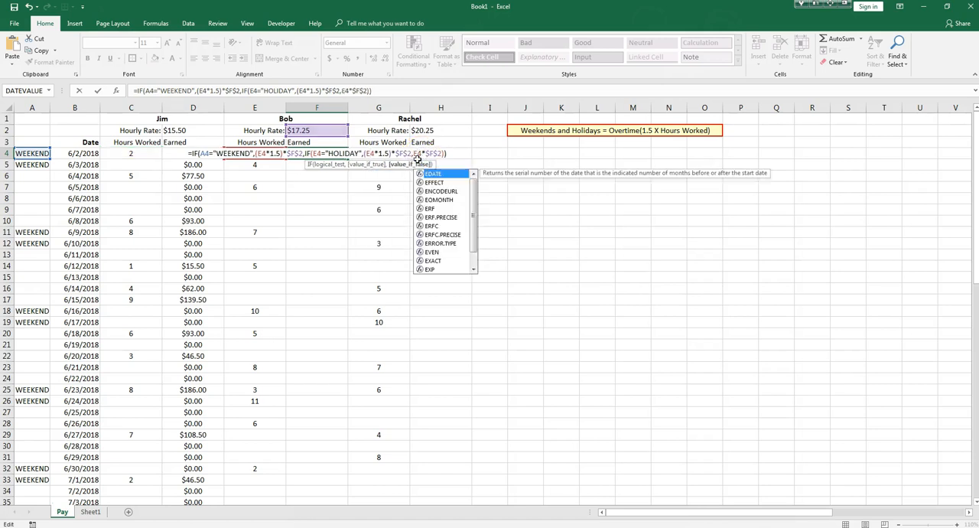
{"action": "key", "text": "Return"}
{"action": "left_click", "coordinate": [329, 152]}
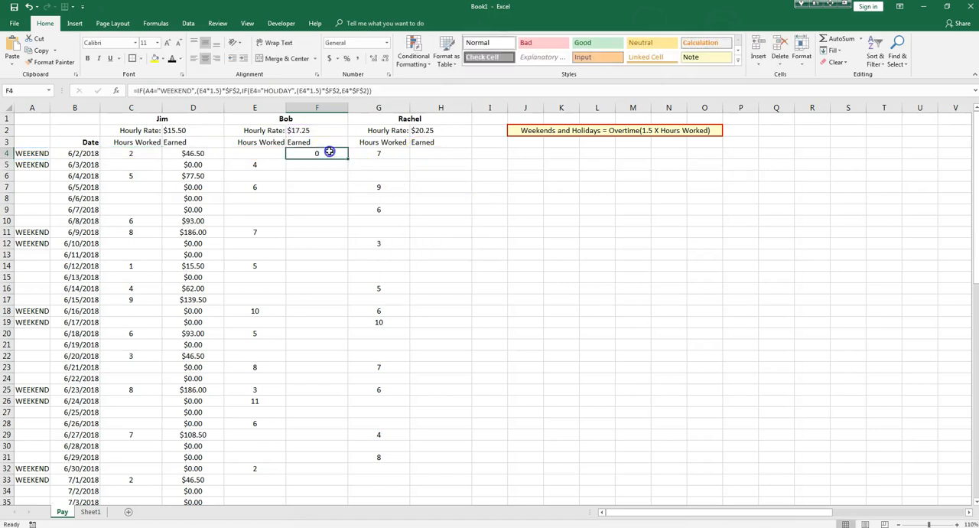
{"action": "double_click", "coordinate": [348, 159]}
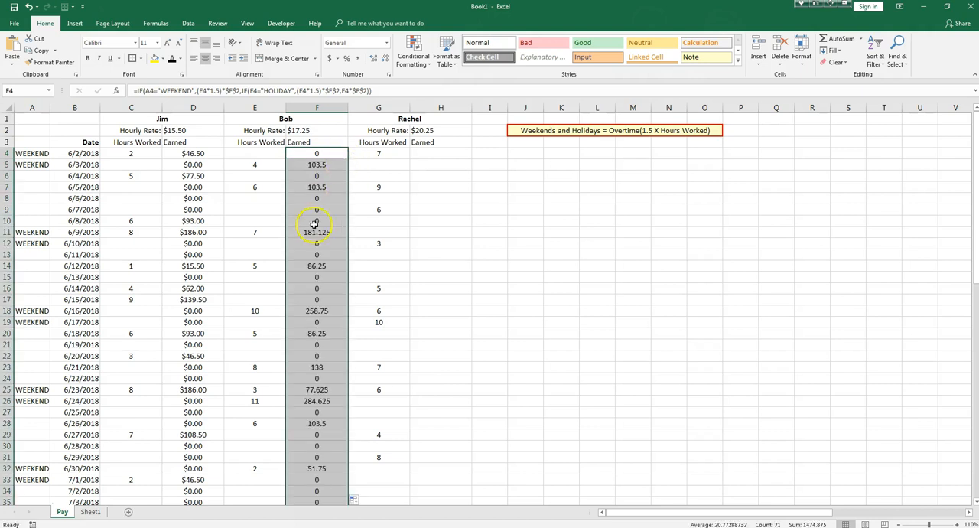
Paste the copied nested IF formula into H4, the third employee's first Earned cell.
{"action": "left_click", "coordinate": [429, 154]}
{"action": "right_click", "coordinate": [434, 152]}
{"action": "left_click", "coordinate": [452, 196]}
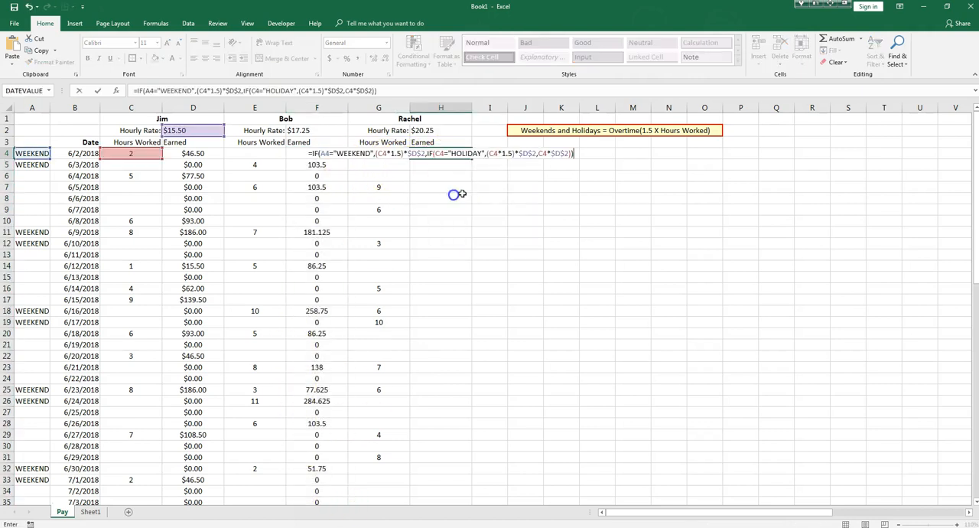
Replace every C4 hours reference in the H4 formula with G4.
{"action": "left_click", "coordinate": [384, 154]}
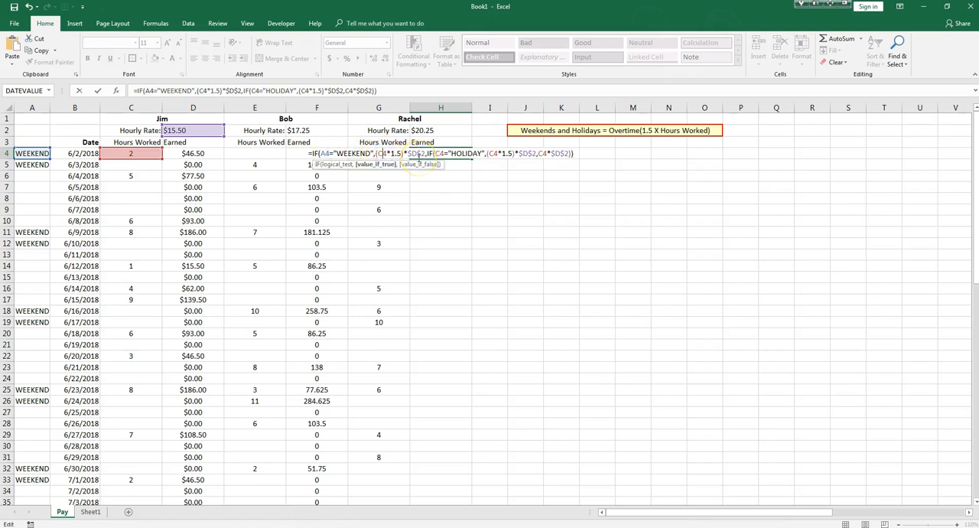
{"action": "key", "text": "BackSpace"}
{"action": "type", "text": "E"}
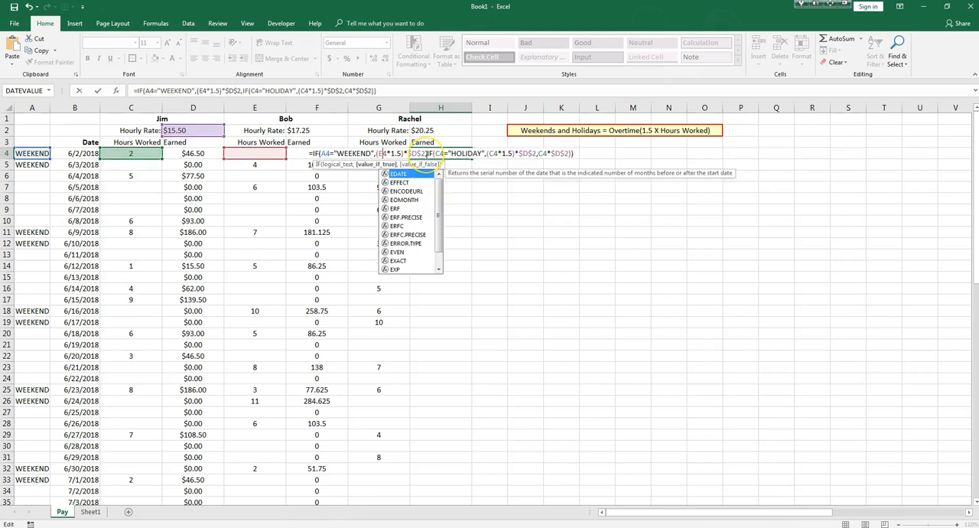
{"action": "key", "text": "BackSpace"}
{"action": "type", "text": "G"}
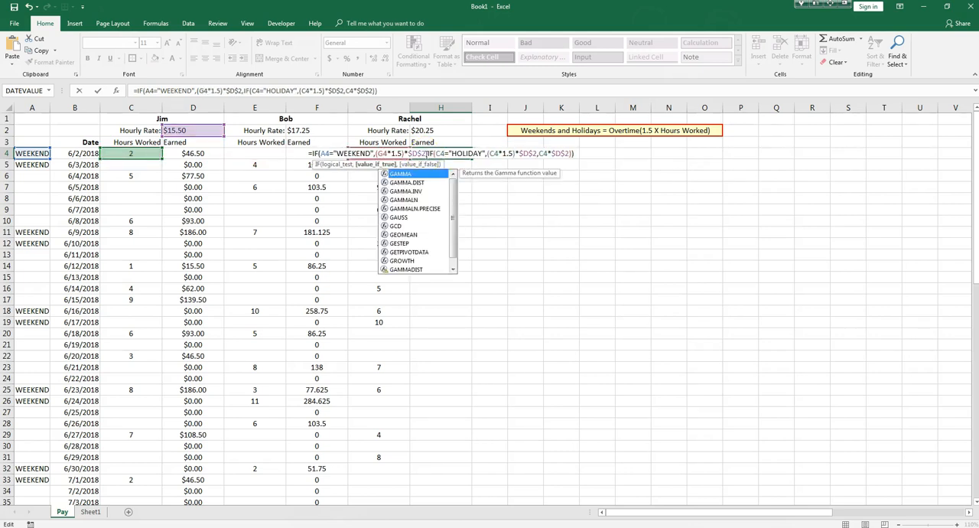
{"action": "left_click", "coordinate": [441, 153]}
{"action": "key", "text": "BackSpace"}
{"action": "type", "text": "G"}
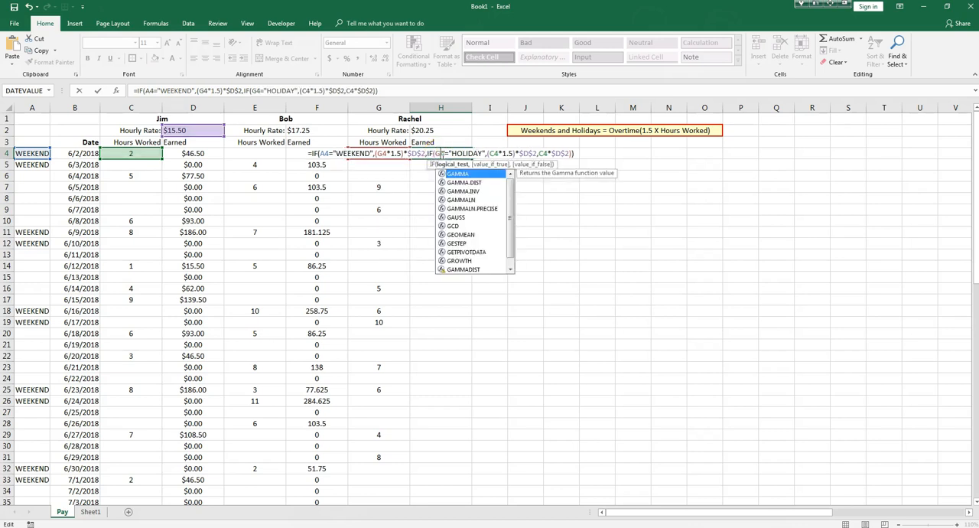
{"action": "left_click", "coordinate": [495, 153]}
{"action": "key", "text": "BackSpace"}
{"action": "type", "text": "G"}
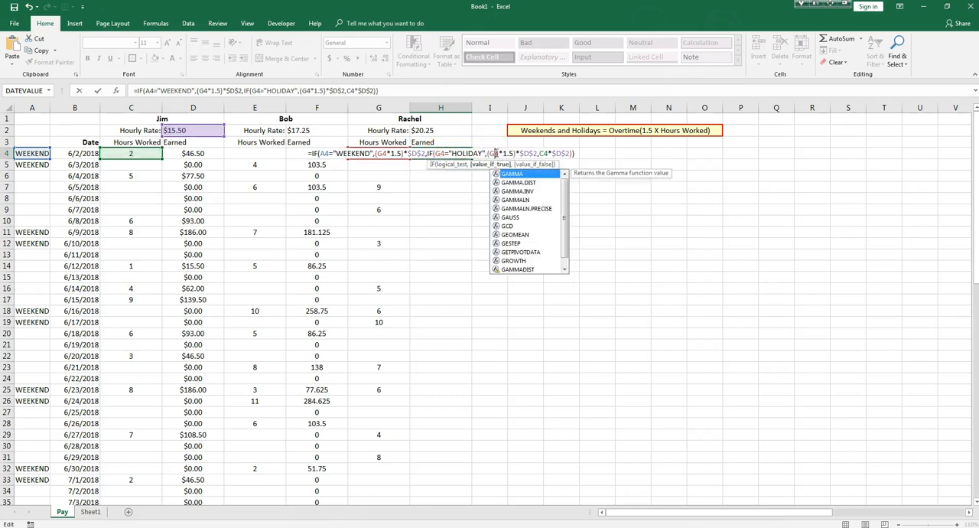
{"action": "left_click", "coordinate": [544, 153]}
{"action": "key", "text": "BackSpace"}
{"action": "type", "text": "G"}
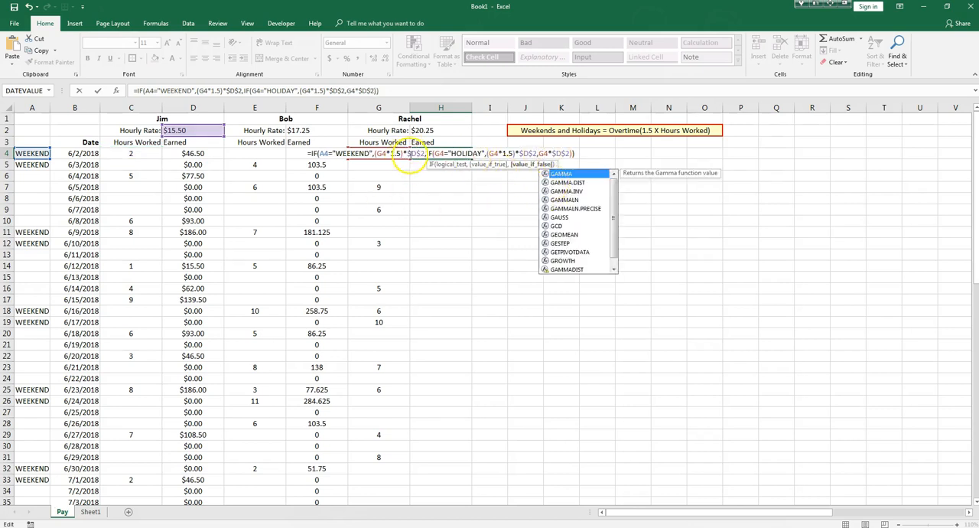
Replace all three $D$2 hourly rate references in the H4 formula with $H$2.
{"action": "left_click", "coordinate": [415, 153]}
{"action": "key", "text": "BackSpace"}
{"action": "type", "text": "H"}
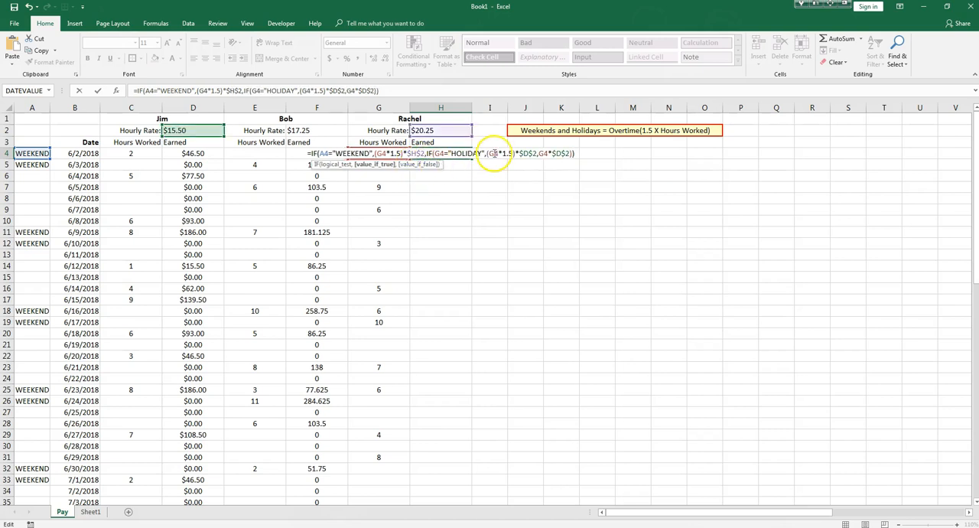
{"action": "left_click", "coordinate": [525, 153]}
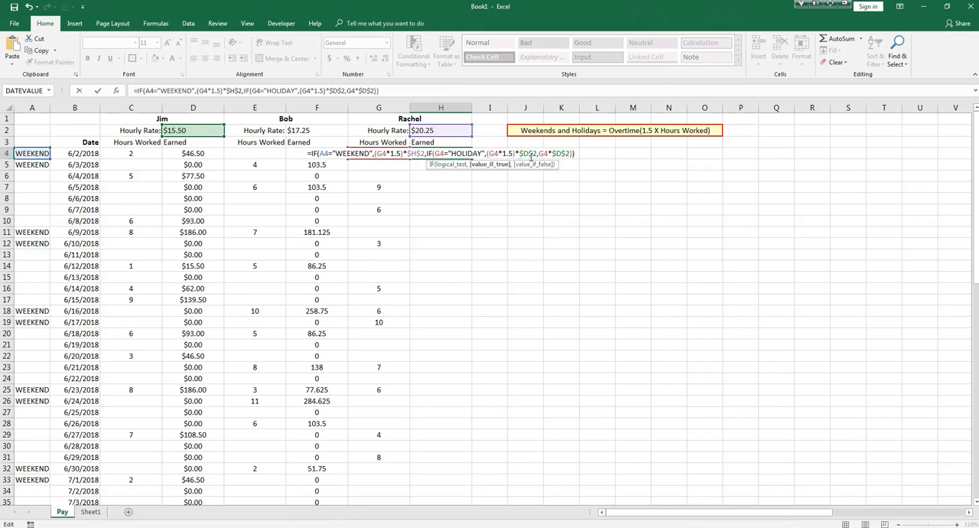
{"action": "key", "text": "BackSpace"}
{"action": "type", "text": "H"}
{"action": "left_click", "coordinate": [555, 153]}
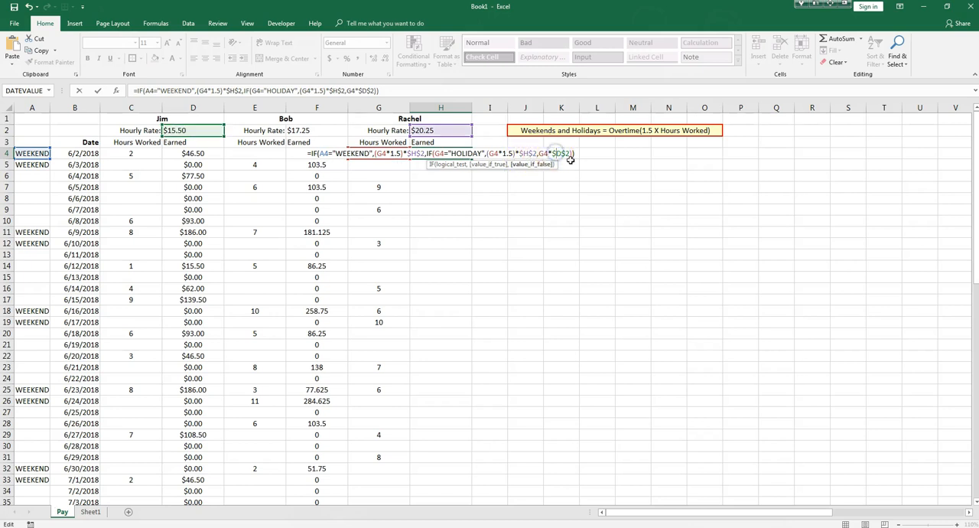
{"action": "key", "text": "BackSpace"}
{"action": "type", "text": "H"}
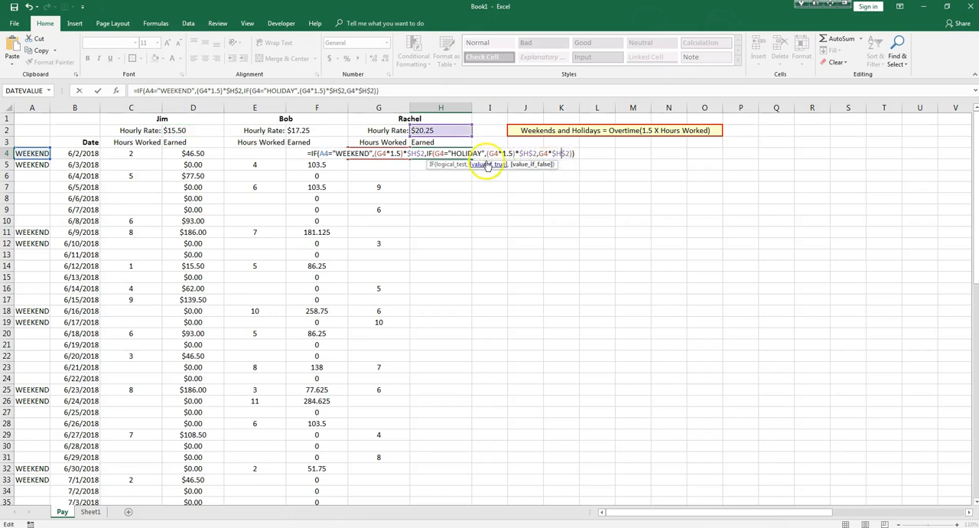
Enter the completed H4 formula and fill it down the third employee's Earned column.
{"action": "left_click", "coordinate": [384, 153]}
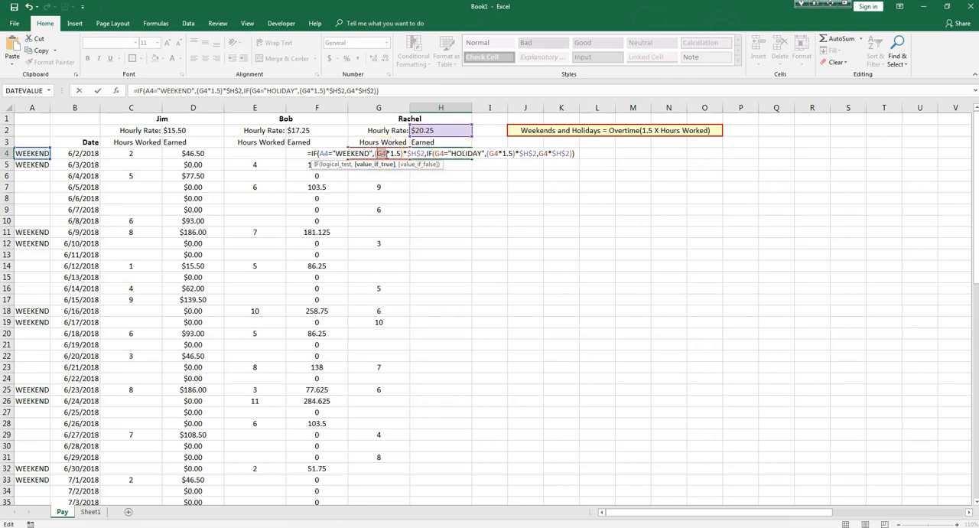
{"action": "key", "text": "Return"}
{"action": "left_click", "coordinate": [433, 154]}
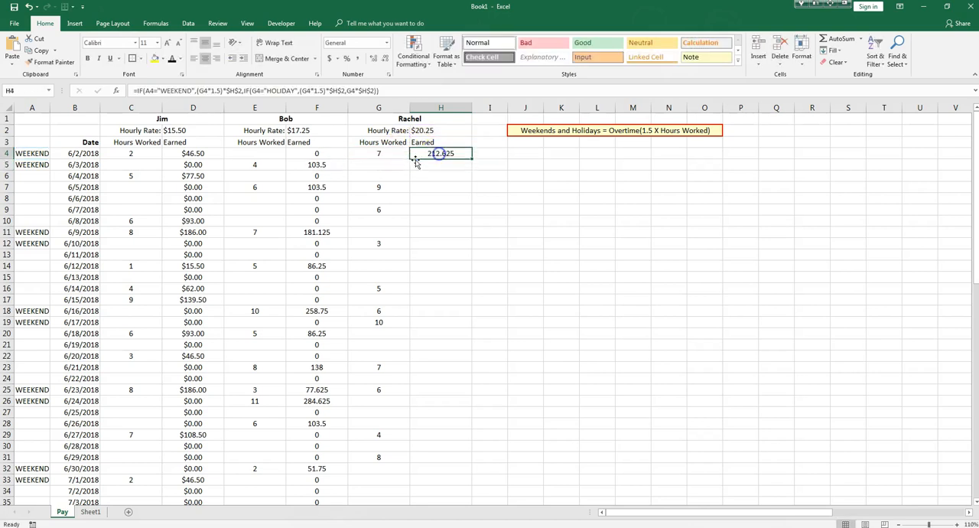
{"action": "double_click", "coordinate": [473, 155]}
{"action": "scroll", "coordinate": [455, 210], "scroll_direction": "down", "scroll_amount": 8}
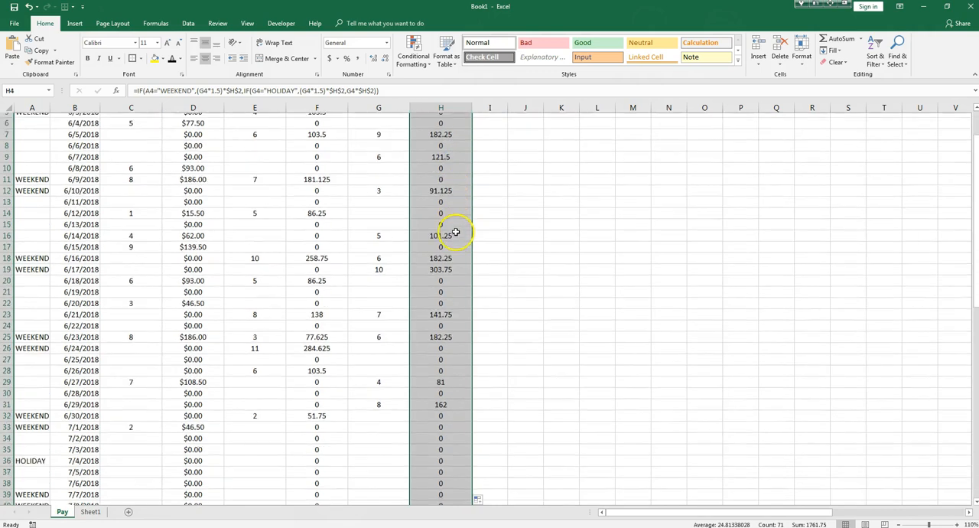
{"action": "scroll", "coordinate": [455, 237], "scroll_direction": "up", "scroll_amount": 8}
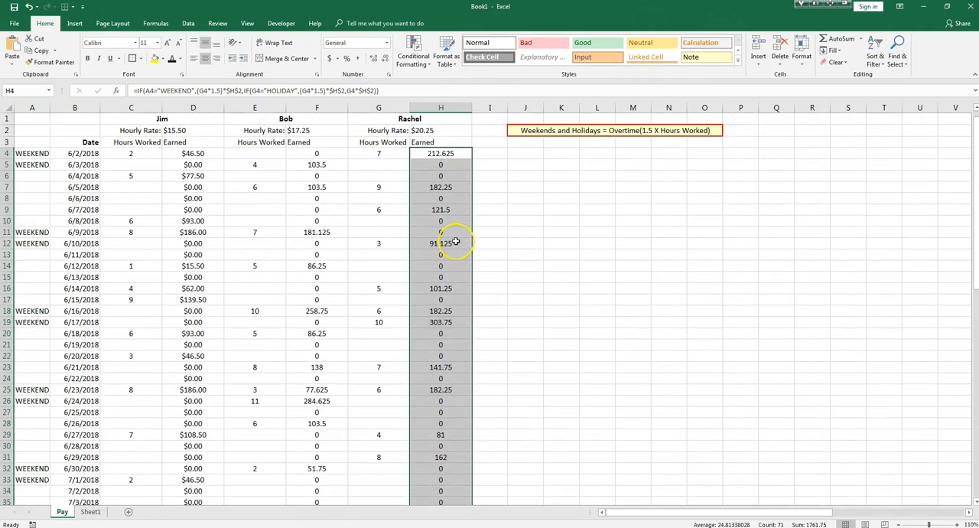
Apply the Currency number format to the Earned values in column H and to column F.
{"action": "left_click", "coordinate": [387, 43]}
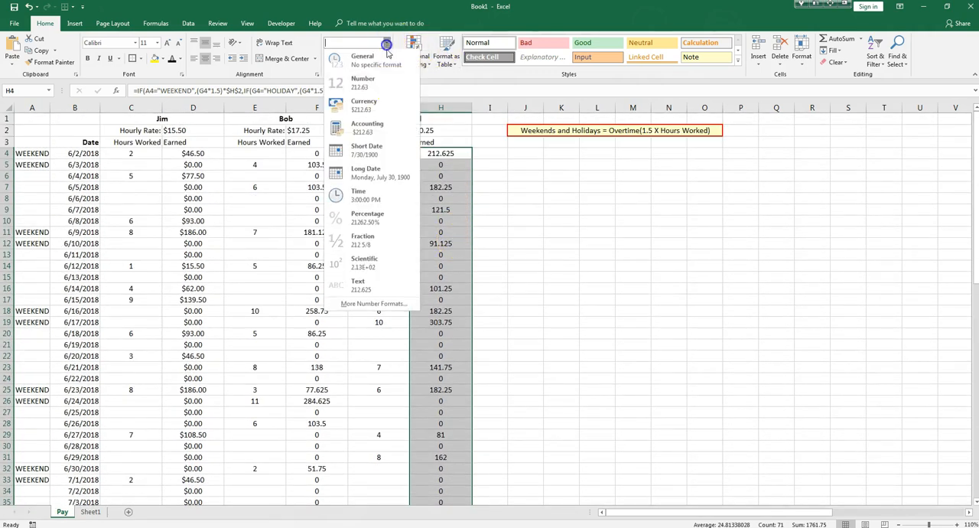
{"action": "left_click", "coordinate": [387, 109]}
{"action": "left_click", "coordinate": [315, 107]}
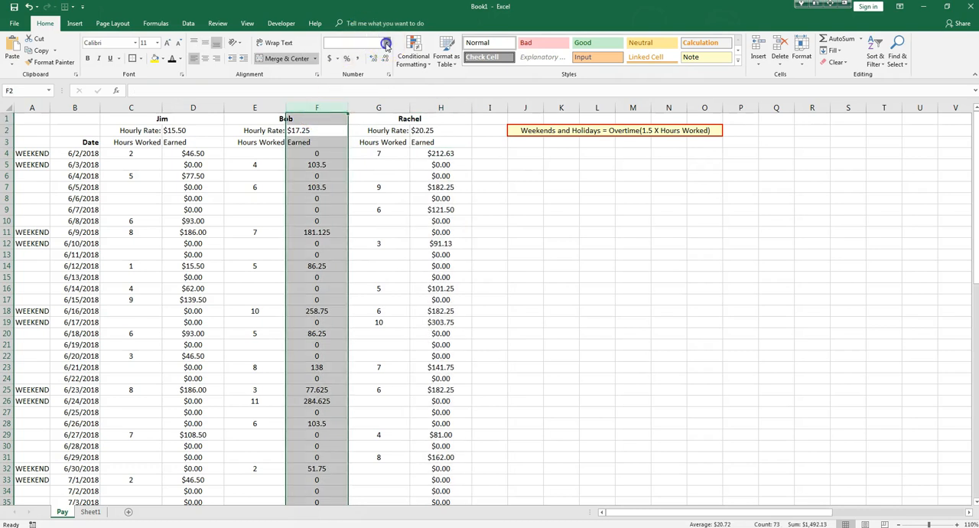
{"action": "left_click", "coordinate": [387, 43]}
{"action": "left_click", "coordinate": [369, 98]}
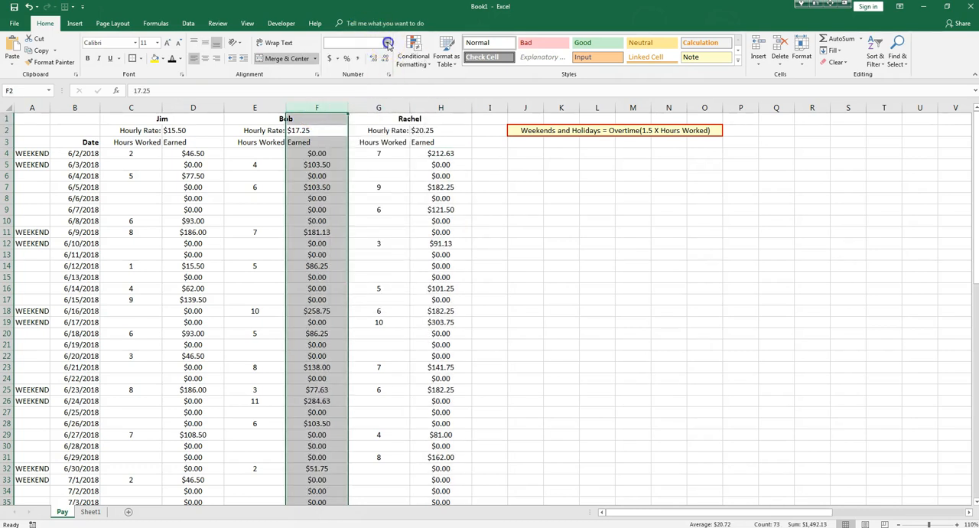
{"action": "left_click", "coordinate": [387, 43]}
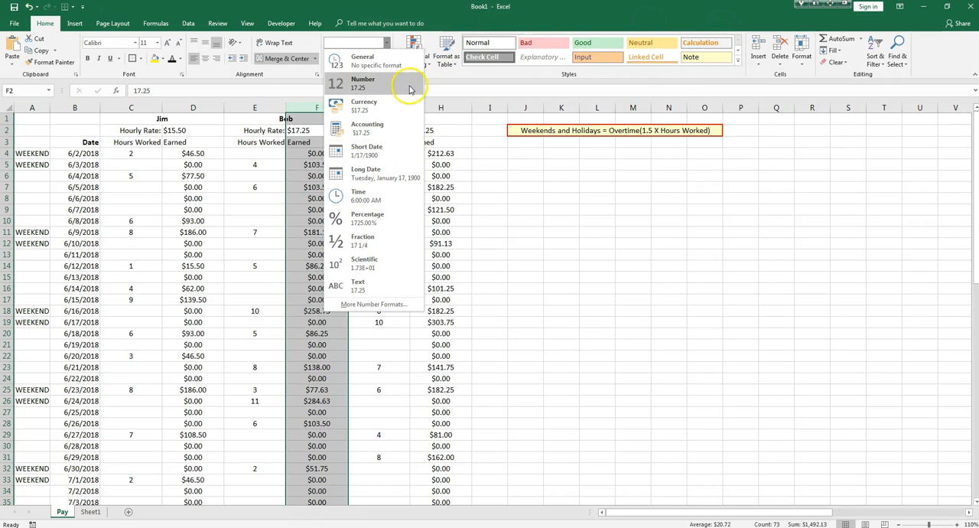
{"action": "left_click", "coordinate": [386, 44]}
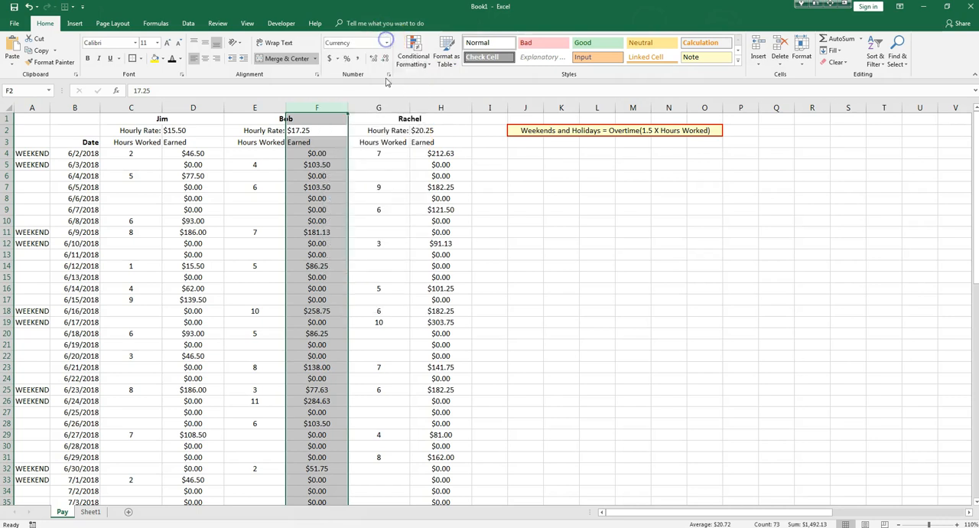
Examine the currency-formatted Earned columns from the first date down to the Total row.
{"action": "scroll", "coordinate": [338, 157], "scroll_direction": "down", "scroll_amount": 4}
{"action": "scroll", "coordinate": [338, 157], "scroll_direction": "up", "scroll_amount": 4}
{"action": "scroll", "coordinate": [339, 158], "scroll_direction": "down", "scroll_amount": 12}
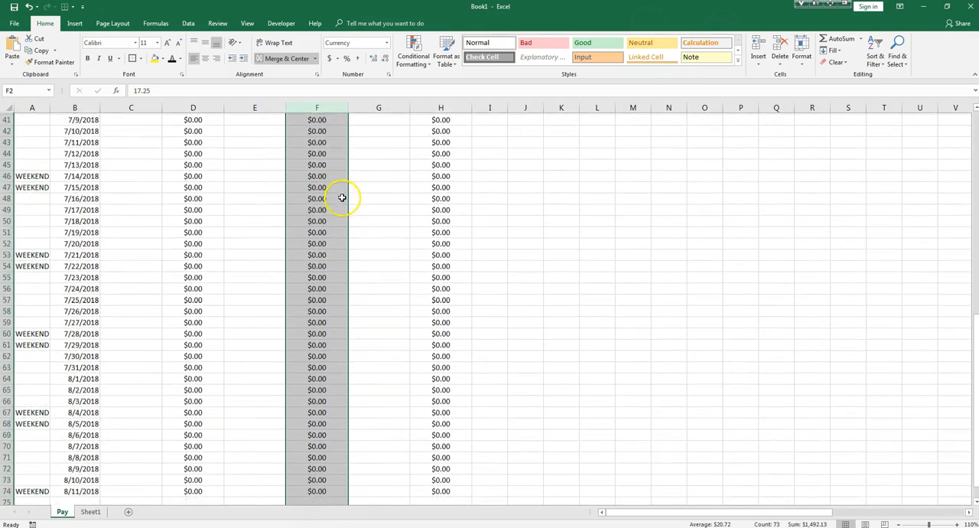
{"action": "scroll", "coordinate": [341, 201], "scroll_direction": "up", "scroll_amount": 12}
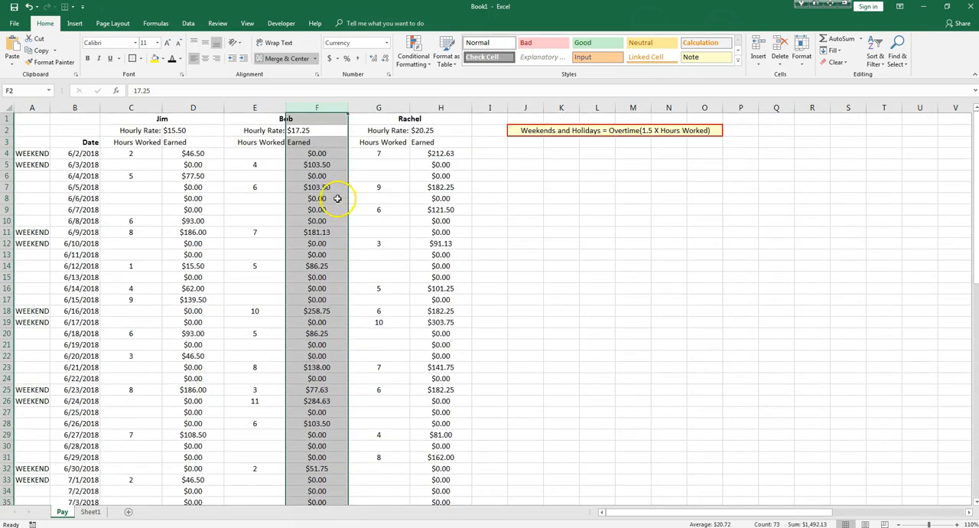
{"action": "scroll", "coordinate": [322, 187], "scroll_direction": "down", "scroll_amount": 20}
{"action": "scroll", "coordinate": [321, 217], "scroll_direction": "up", "scroll_amount": 20}
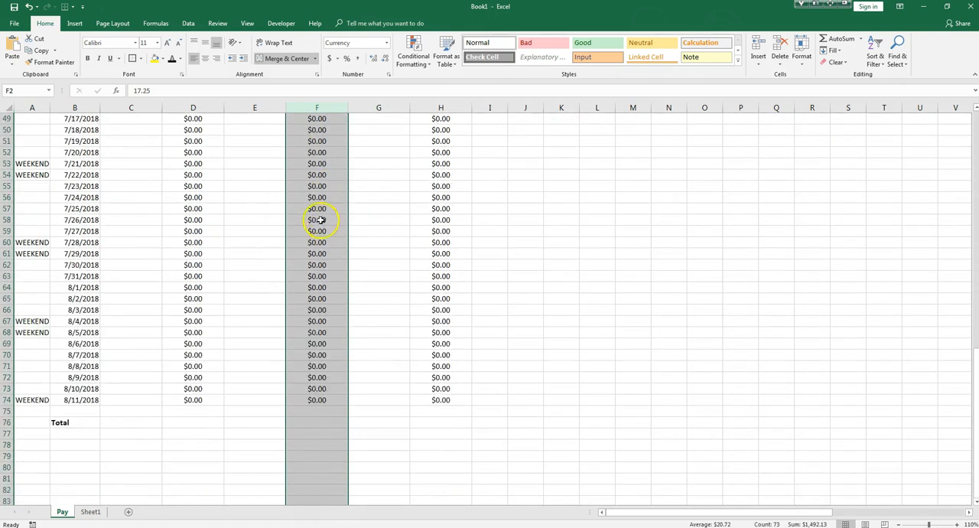
{"action": "left_click_drag", "start_coordinate": [193, 153], "coordinate": [205, 245]}
{"action": "scroll", "coordinate": [205, 246], "scroll_direction": "down", "scroll_amount": 20}
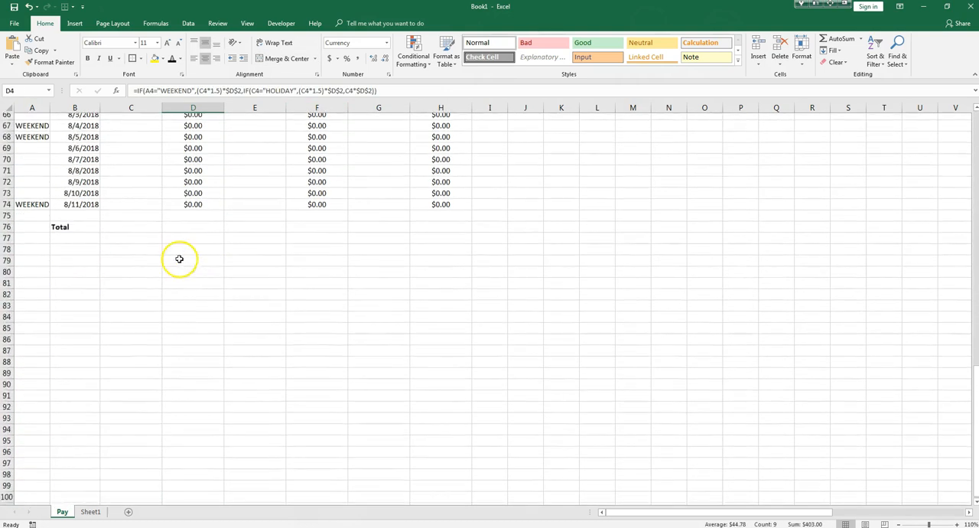
Enter a SUM formula in D76 of the Total row that adds up the first employee's Earned column.
{"action": "left_click", "coordinate": [193, 220]}
{"action": "type", "text": "=S"}
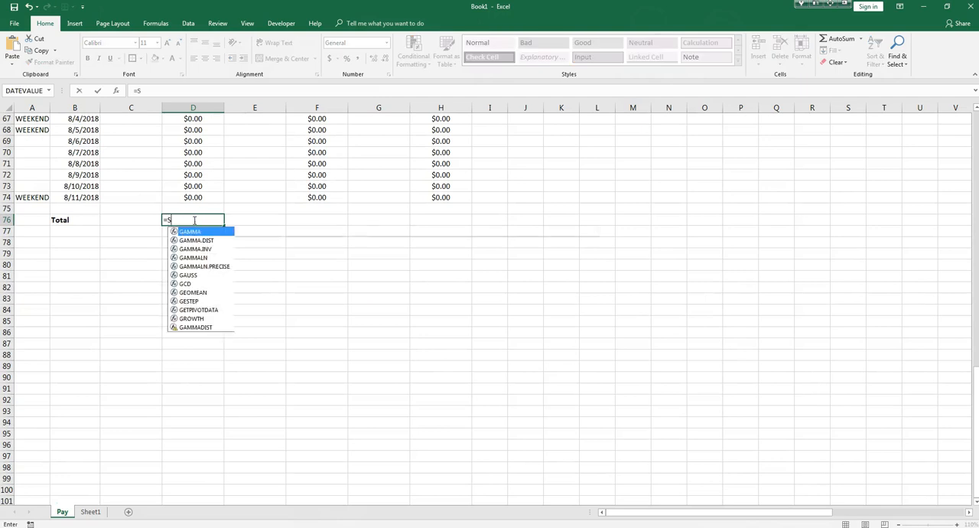
{"action": "type", "text": "UM("}
{"action": "scroll", "coordinate": [194, 220], "scroll_direction": "up", "scroll_amount": 20}
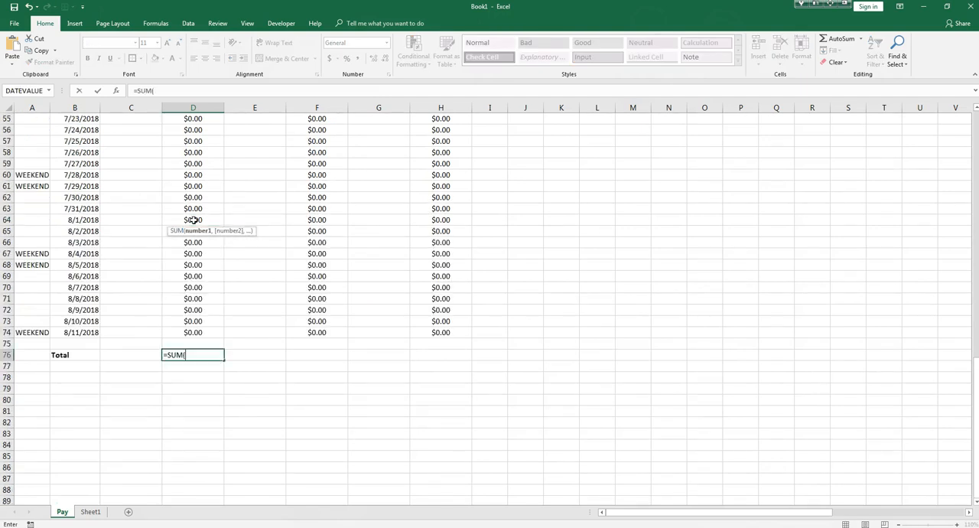
{"action": "left_click_drag", "start_coordinate": [188, 157], "coordinate": [197, 449]}
{"action": "key", "text": "Return"}
Enter a SUM formula in F76 that adds up the second employee's Earned values in column F.
{"action": "left_click", "coordinate": [321, 469]}
{"action": "left_click", "coordinate": [323, 477]}
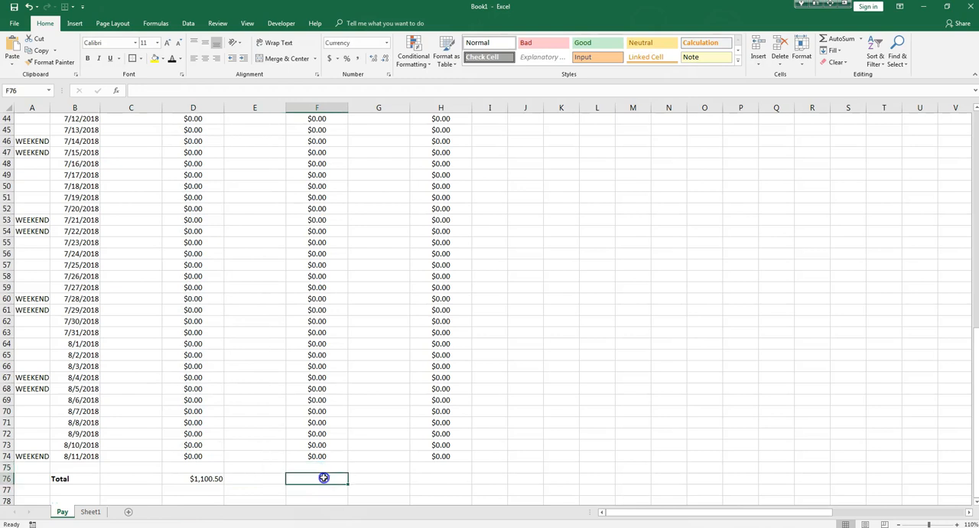
{"action": "type", "text": "=SUM("}
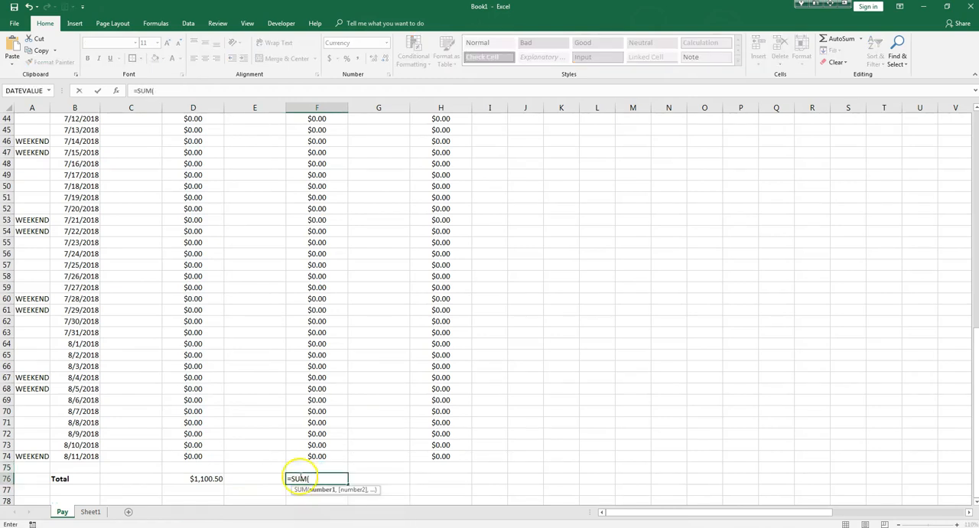
{"action": "scroll", "coordinate": [306, 450], "scroll_direction": "up", "scroll_amount": 14}
{"action": "left_click_drag", "start_coordinate": [304, 158], "coordinate": [324, 484]}
{"action": "key", "text": "Return"}
Enter a SUM formula in H76 that adds up the third employee's Earned values in column H.
{"action": "left_click", "coordinate": [440, 478]}
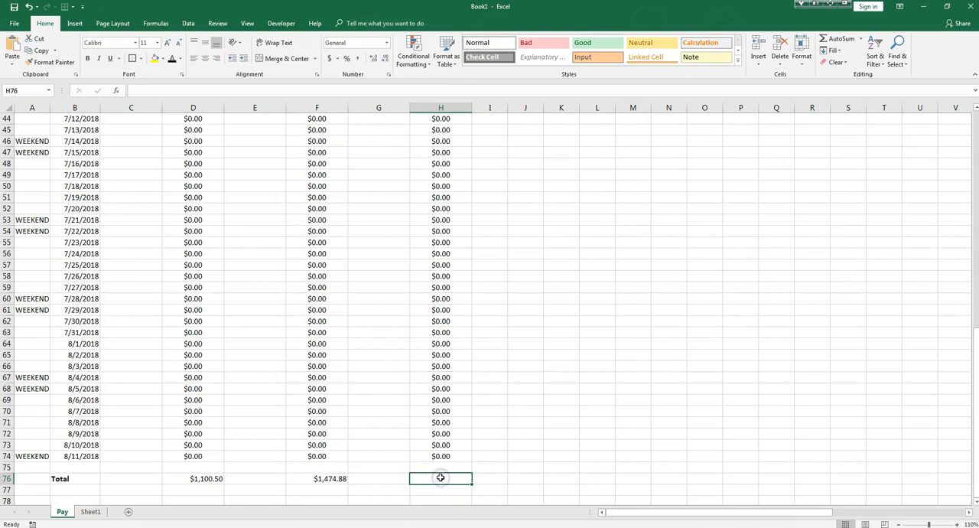
{"action": "type", "text": "("}
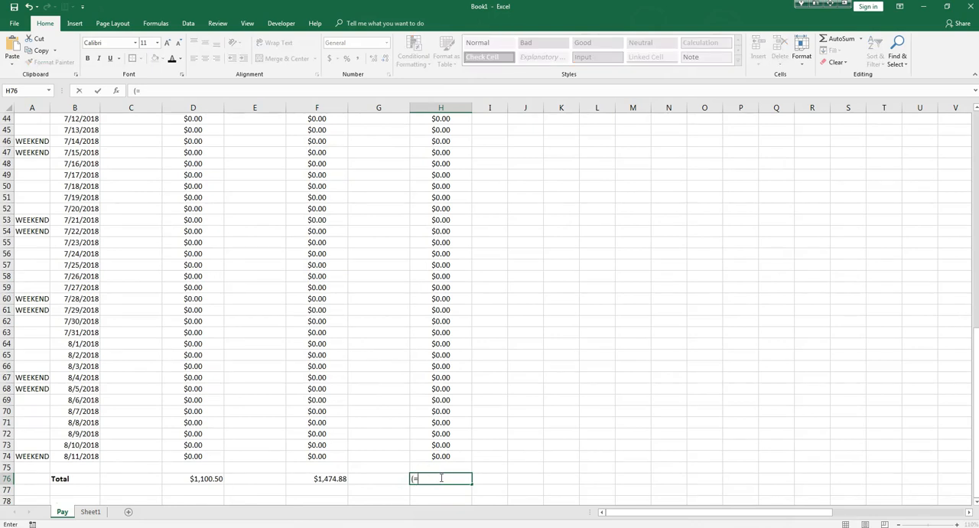
{"action": "type", "text": "="}
{"action": "left_click", "coordinate": [418, 477]}
{"action": "type", "text": "SUM("}
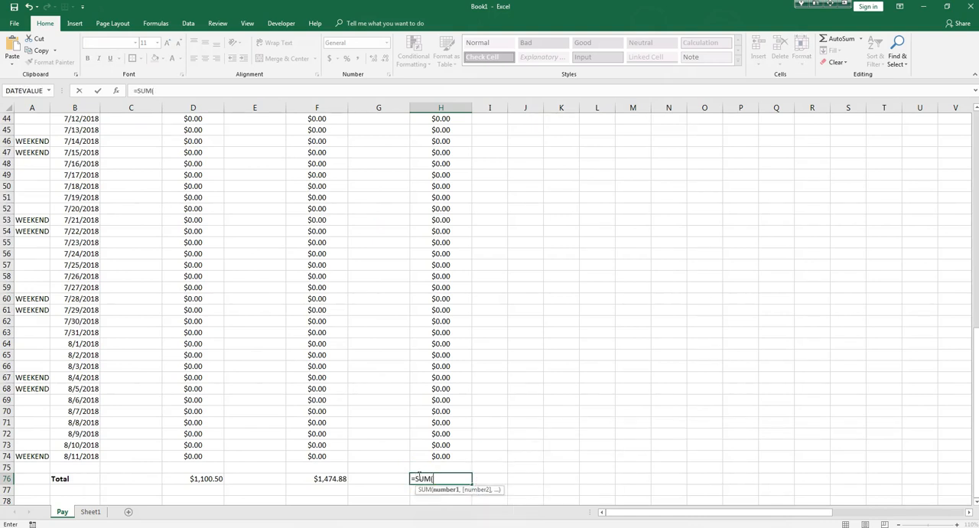
{"action": "scroll", "coordinate": [424, 428], "scroll_direction": "up", "scroll_amount": 15}
{"action": "left_click_drag", "start_coordinate": [440, 149], "coordinate": [447, 478]}
{"action": "key", "text": "Return"}
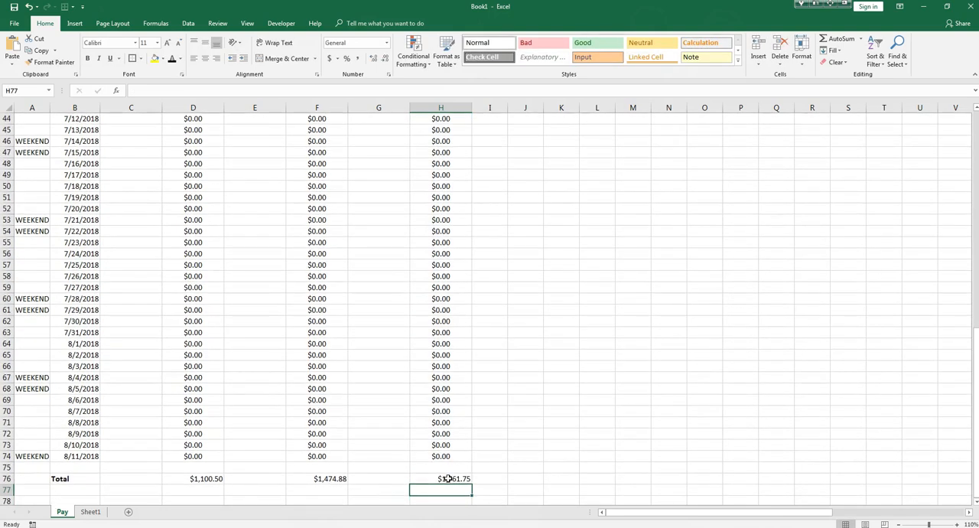
Review the finished payroll sheet, comparing the daily hours and earnings with the three employee totals in row 76.
{"action": "scroll", "coordinate": [375, 378], "scroll_direction": "up", "scroll_amount": 4}
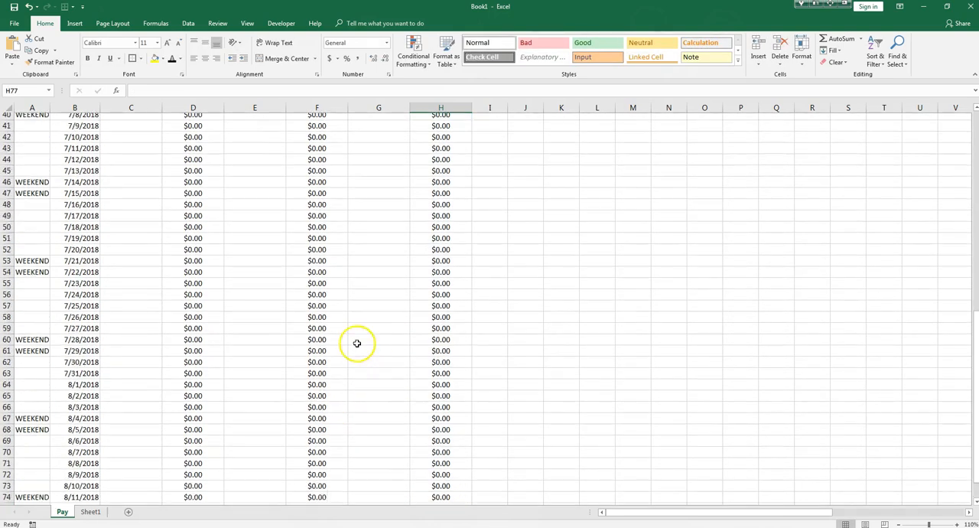
{"action": "scroll", "coordinate": [360, 298], "scroll_direction": "up", "scroll_amount": 4}
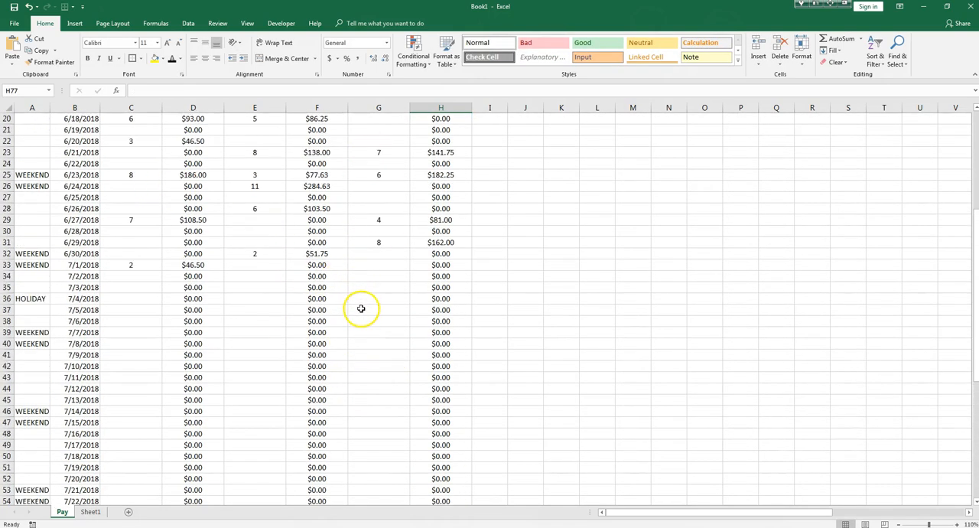
{"action": "scroll", "coordinate": [382, 238], "scroll_direction": "down", "scroll_amount": 6}
{"action": "scroll", "coordinate": [314, 153], "scroll_direction": "down", "scroll_amount": 20}
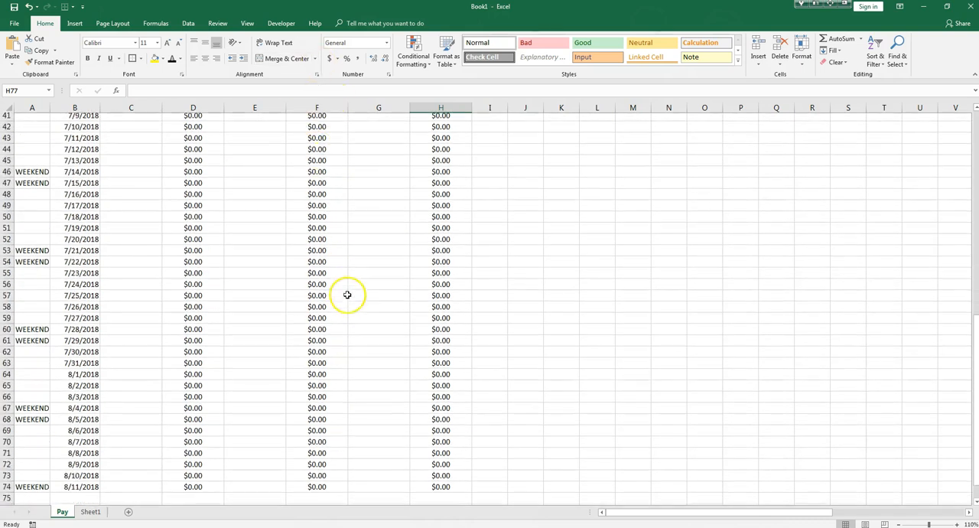
{"action": "scroll", "coordinate": [342, 268], "scroll_direction": "up", "scroll_amount": 20}
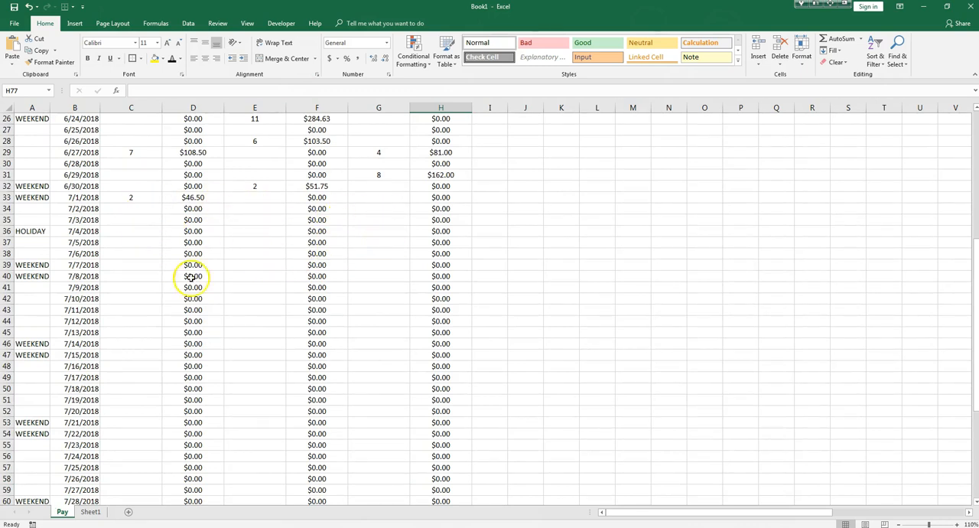
{"action": "scroll", "coordinate": [268, 218], "scroll_direction": "down", "scroll_amount": 8}
{"action": "scroll", "coordinate": [344, 275], "scroll_direction": "down", "scroll_amount": 2}
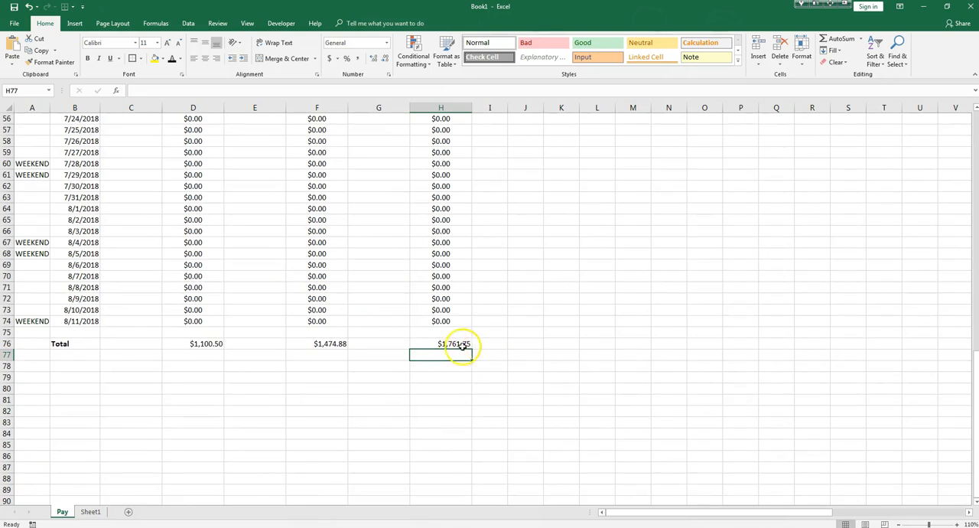
{"action": "scroll", "coordinate": [258, 345], "scroll_direction": "up", "scroll_amount": 18}
{"action": "scroll", "coordinate": [264, 379], "scroll_direction": "down", "scroll_amount": 2}
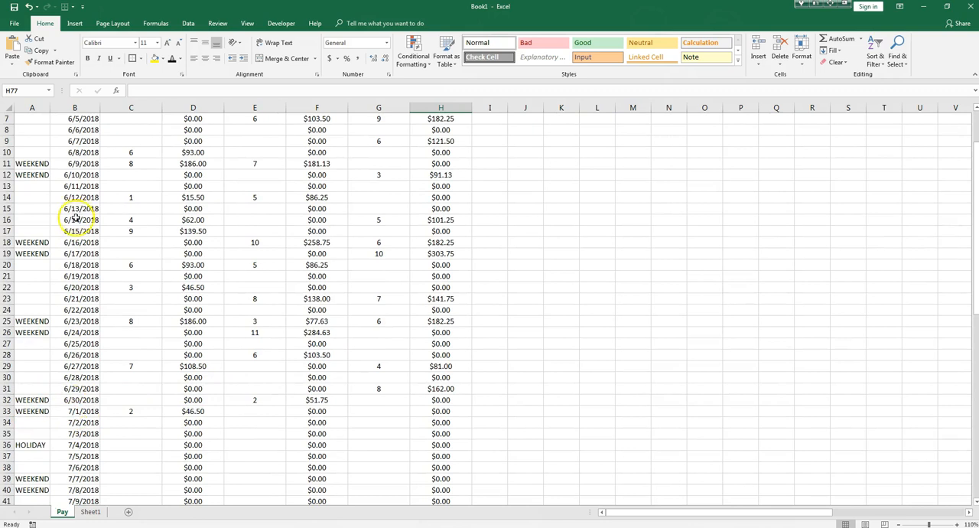
{"action": "scroll", "coordinate": [76, 218], "scroll_direction": "up", "scroll_amount": 2}
{"action": "scroll", "coordinate": [91, 218], "scroll_direction": "down", "scroll_amount": 6}
{"action": "scroll", "coordinate": [244, 286], "scroll_direction": "down", "scroll_amount": 16}
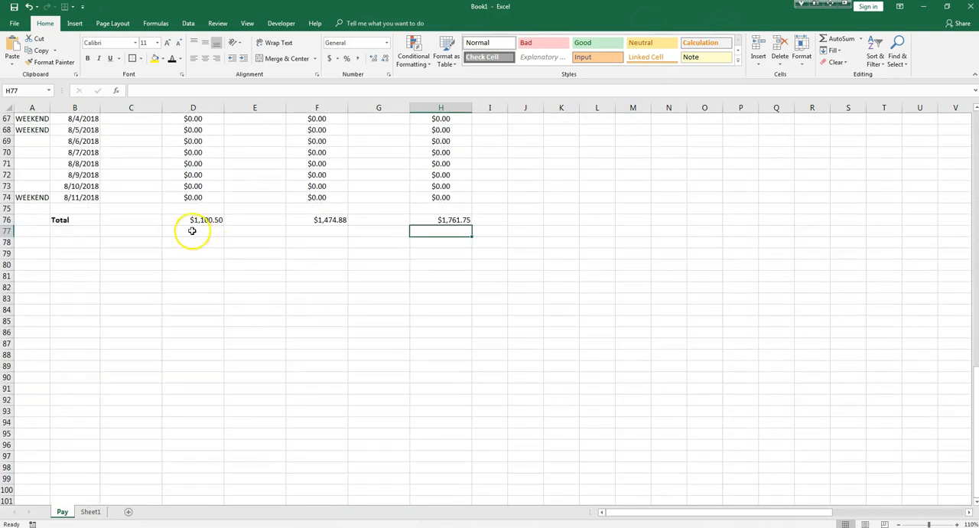
{"action": "scroll", "coordinate": [314, 233], "scroll_direction": "up", "scroll_amount": 10}
{"action": "scroll", "coordinate": [312, 241], "scroll_direction": "up", "scroll_amount": 12}
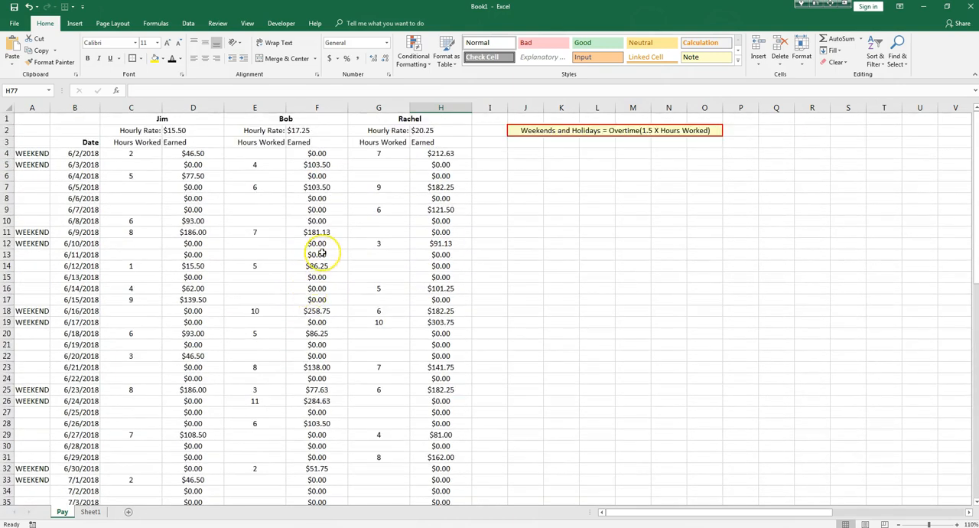